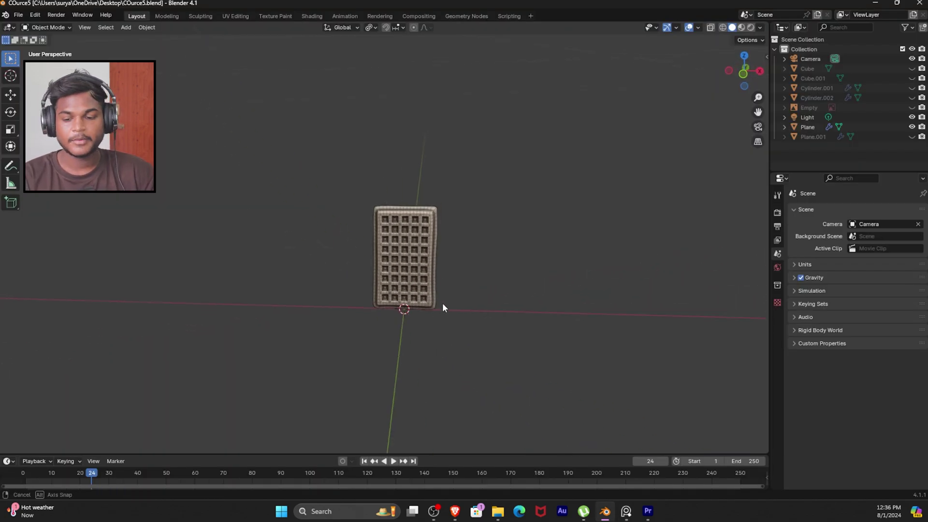
# Step: Switch to the reference board and look over the biscuit, foam and cutting board images, ending on the cutting board photos
pyautogui.moveTo(439, 305); pyautogui.dragTo(447, 296, button='middle')
pyautogui.hotkey('alt', 'Tab')
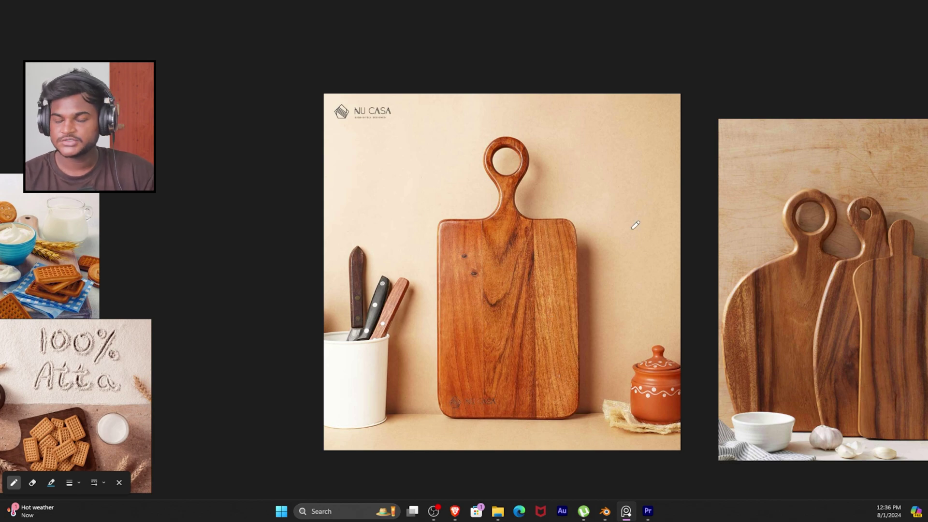
pyautogui.scroll(-3, 638, 220)
pyautogui.moveTo(556, 237); pyautogui.dragTo(753, 182, button='middle')
pyautogui.moveTo(683, 133)
pyautogui.mouseDown()
pyautogui.moveTo(678, 320)
pyautogui.moveTo(696, 124)
pyautogui.mouseUp()
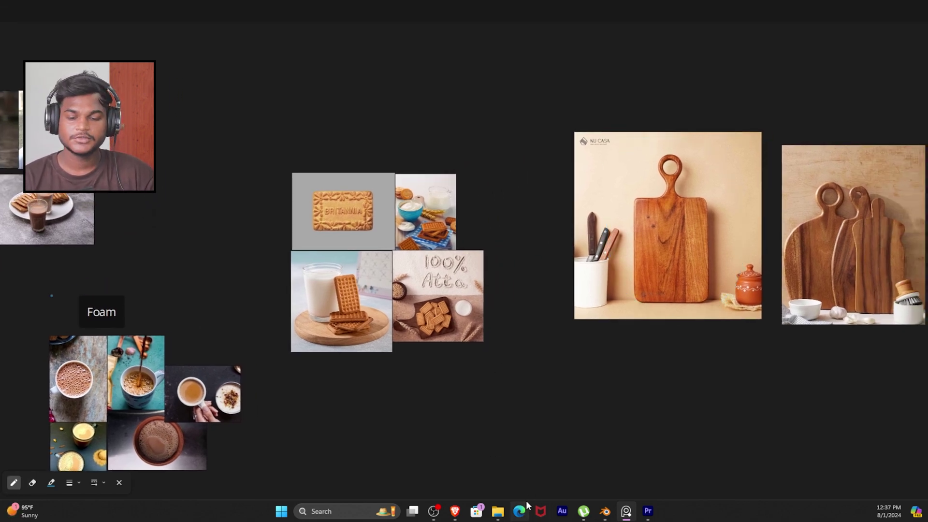
pyautogui.hscroll(-5, 480, 356)
pyautogui.moveTo(138, 84); pyautogui.dragTo(104, 113)
pyautogui.moveTo(487, 167)
pyautogui.mouseDown()
pyautogui.moveTo(438, 274)
pyautogui.moveTo(438, 211)
pyautogui.mouseUp()
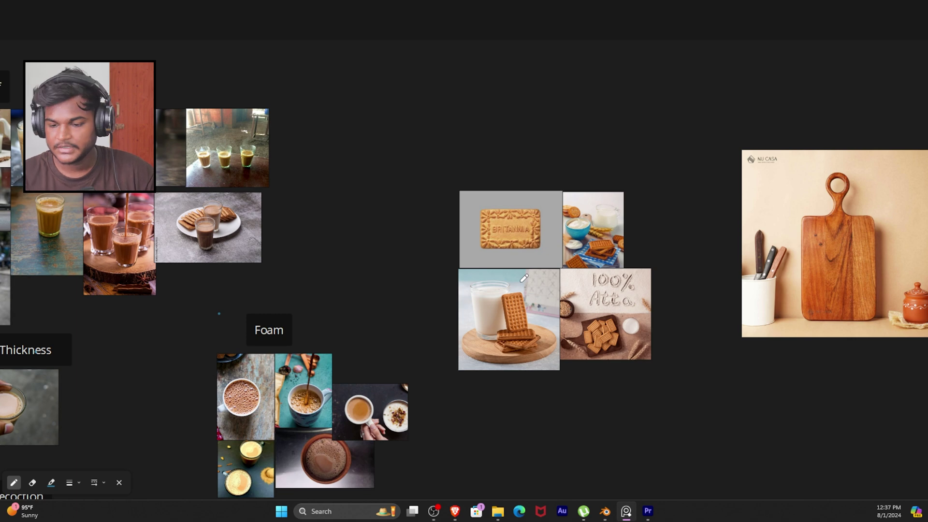
pyautogui.moveTo(565, 204); pyautogui.dragTo(362, 214, button='middle')
pyautogui.scroll(4, 564, 205)
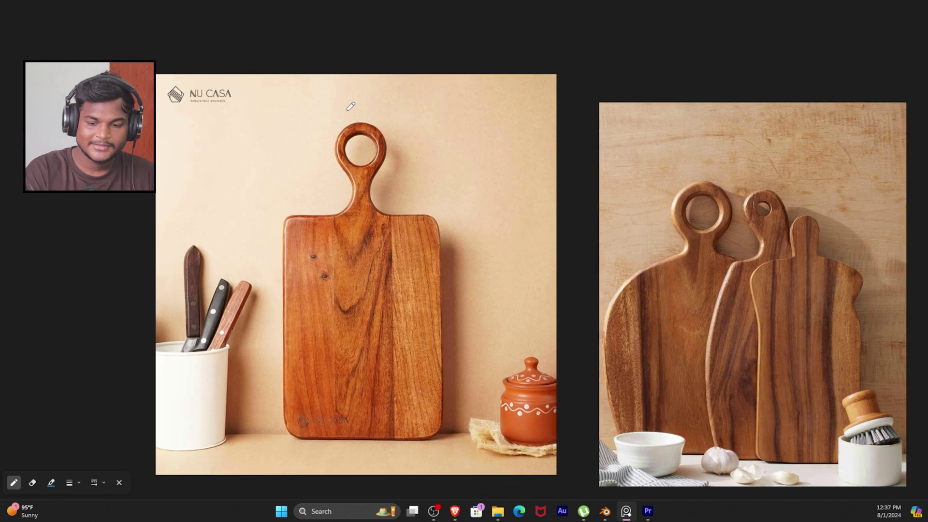
# Step: Mark the cutting board's handle with a circle and its body with straight strokes on the reference photo, and undo the marks
pyautogui.moveTo(332, 115)
pyautogui.mouseDown()
pyautogui.moveTo(374, 203)
pyautogui.moveTo(333, 114)
pyautogui.mouseUp()
pyautogui.moveTo(285, 220)
pyautogui.mouseDown()
pyautogui.moveTo(291, 347)
pyautogui.moveTo(382, 220)
pyautogui.moveTo(420, 221)
pyautogui.moveTo(427, 428)
pyautogui.moveTo(326, 408)
pyautogui.mouseUp()
pyautogui.press('e')
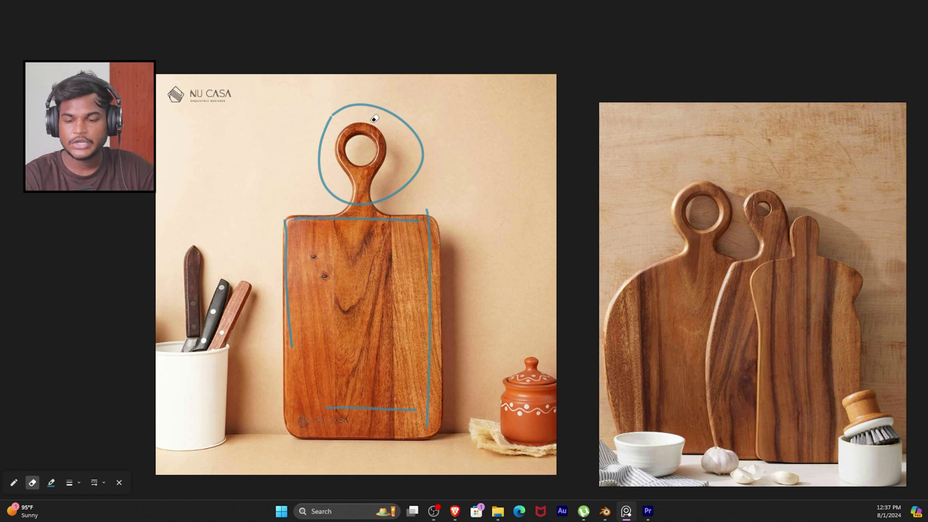
pyautogui.hotkey('ctrl', 'z')
pyautogui.hotkey('ctrl', 'z')
pyautogui.hotkey('ctrl', 'z')
pyautogui.hotkey('ctrl', 'z')
pyautogui.hotkey('ctrl', 'z')
# Step: Trace the handle ring, neck and body as separate shapes over the cutting board photo
pyautogui.moveTo(360, 121)
pyautogui.mouseDown()
pyautogui.moveTo(352, 123)
pyautogui.moveTo(366, 175)
pyautogui.moveTo(337, 139)
pyautogui.mouseUp()
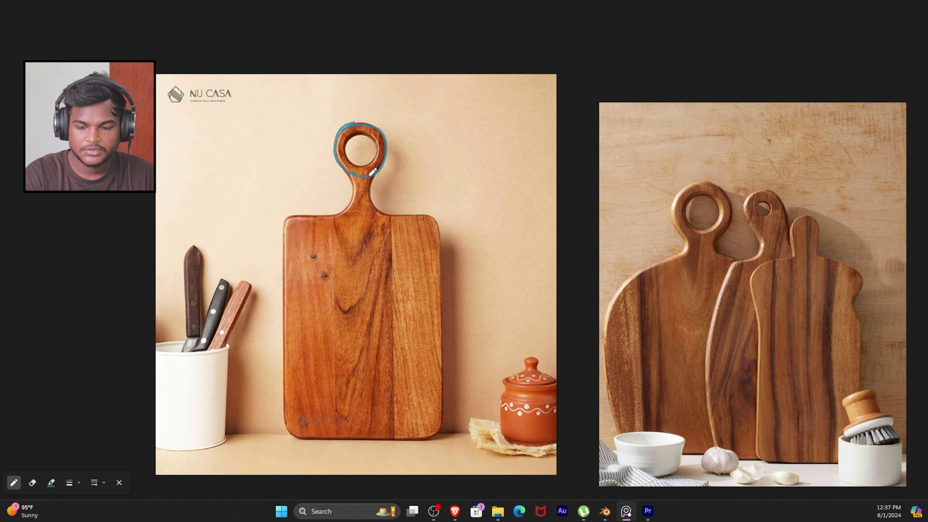
pyautogui.moveTo(356, 169)
pyautogui.mouseDown()
pyautogui.moveTo(345, 217)
pyautogui.moveTo(376, 193)
pyautogui.moveTo(381, 215)
pyautogui.mouseUp()
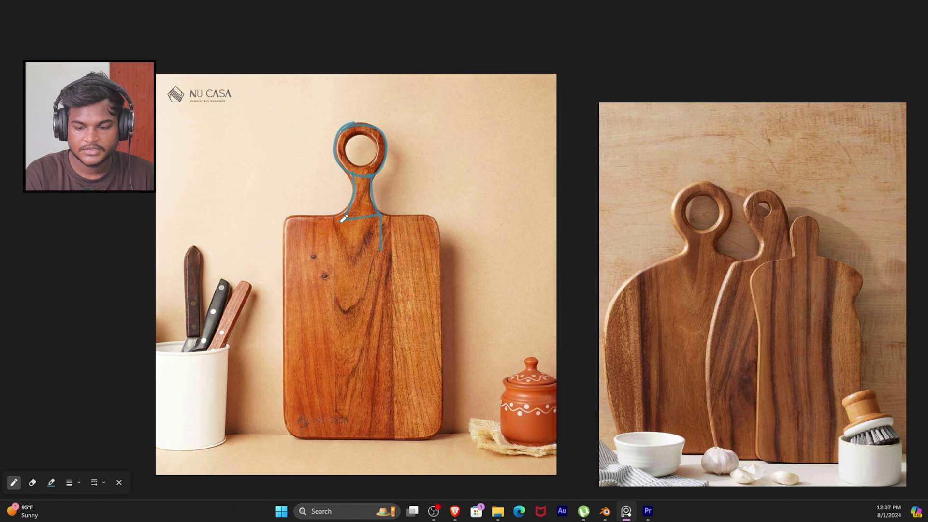
pyautogui.moveTo(381, 214)
pyautogui.mouseDown()
pyautogui.moveTo(436, 213)
pyautogui.moveTo(437, 244)
pyautogui.moveTo(404, 259)
pyautogui.mouseUp()
pyautogui.moveTo(347, 218)
pyautogui.mouseDown()
pyautogui.moveTo(290, 220)
pyautogui.moveTo(285, 273)
pyautogui.moveTo(345, 263)
pyautogui.mouseUp()
pyautogui.moveTo(284, 273)
pyautogui.mouseDown()
pyautogui.moveTo(285, 414)
pyautogui.moveTo(418, 422)
pyautogui.mouseUp()
pyautogui.moveTo(433, 252)
pyautogui.mouseDown()
pyautogui.moveTo(440, 416)
pyautogui.moveTo(289, 436)
pyautogui.mouseUp()
pyautogui.hotkey('ctrl', 'z')
# Step: Outline the board's rectangular body and the curved handle and neck on the cutting board photo
pyautogui.moveTo(283, 219)
pyautogui.mouseDown()
pyautogui.moveTo(283, 425)
pyautogui.moveTo(356, 216)
pyautogui.moveTo(430, 214)
pyautogui.moveTo(438, 435)
pyautogui.mouseUp()
pyautogui.moveTo(427, 430); pyautogui.dragTo(297, 429)
pyautogui.moveTo(345, 216)
pyautogui.mouseDown()
pyautogui.moveTo(353, 188)
pyautogui.moveTo(389, 214)
pyautogui.mouseUp()
pyautogui.moveTo(348, 173)
pyautogui.mouseDown()
pyautogui.moveTo(330, 131)
pyautogui.moveTo(386, 135)
pyautogui.moveTo(371, 181)
pyautogui.mouseUp()
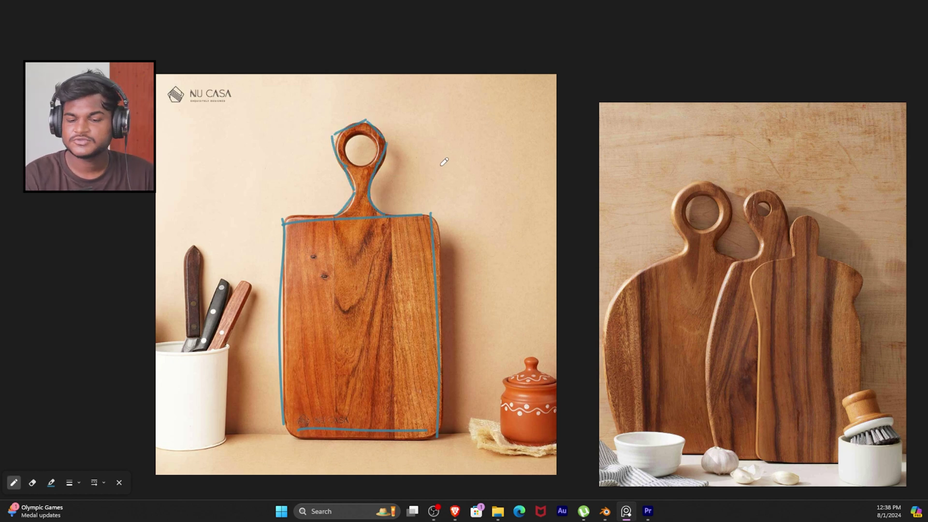
# Step: Remove all the outline strokes from the cutting board photo
pyautogui.press('e')
pyautogui.press('e')
pyautogui.hotkey('ctrl', 'z')
pyautogui.hotkey('ctrl', 'z')
pyautogui.hotkey('ctrl', 'z')
pyautogui.hotkey('ctrl', 'z')
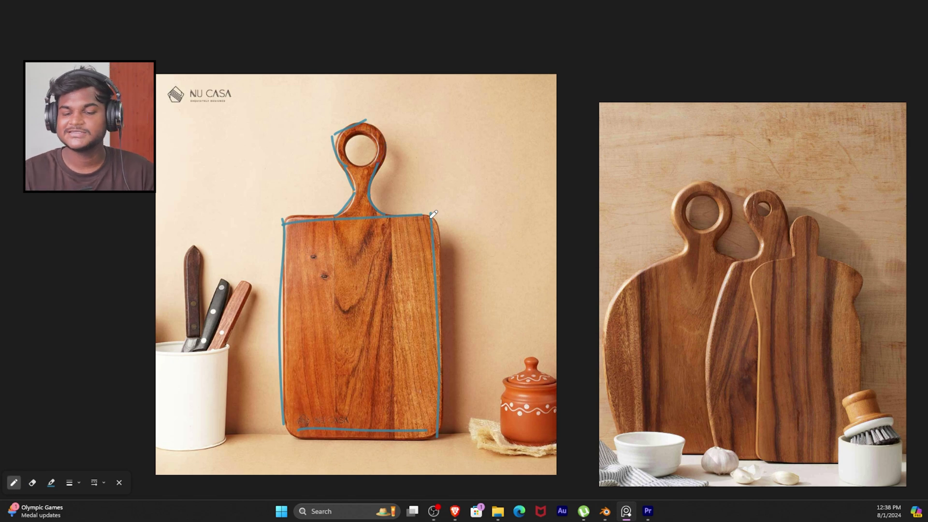
pyautogui.press('e')
pyautogui.hotkey('ctrl', 'z')
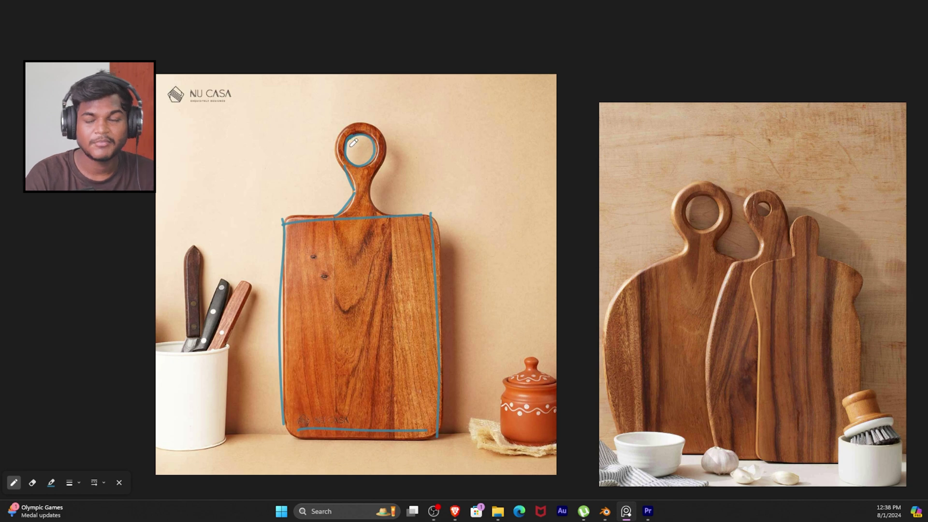
pyautogui.press('e')
pyautogui.hotkey('ctrl', 'z')
pyautogui.hotkey('ctrl', 'z')
pyautogui.hotkey('ctrl', 'z')
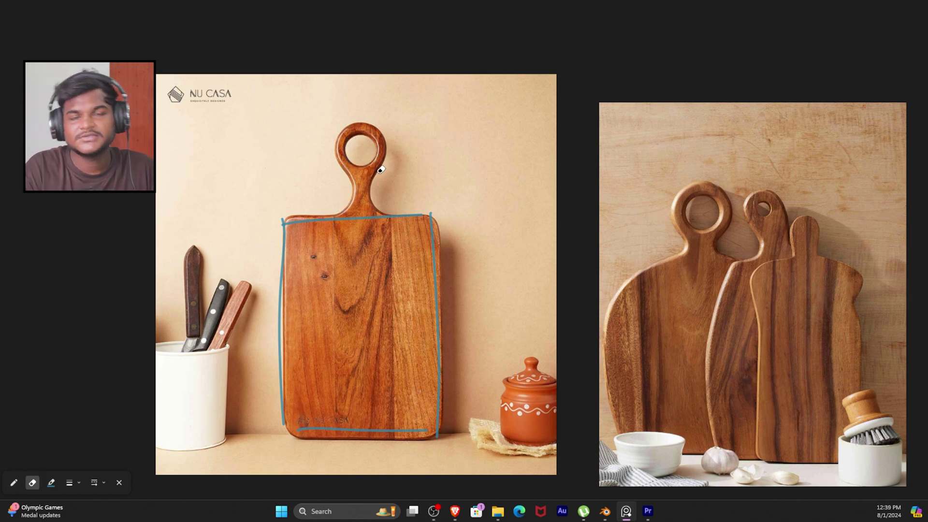
pyautogui.click(399, 215)
pyautogui.press('p')
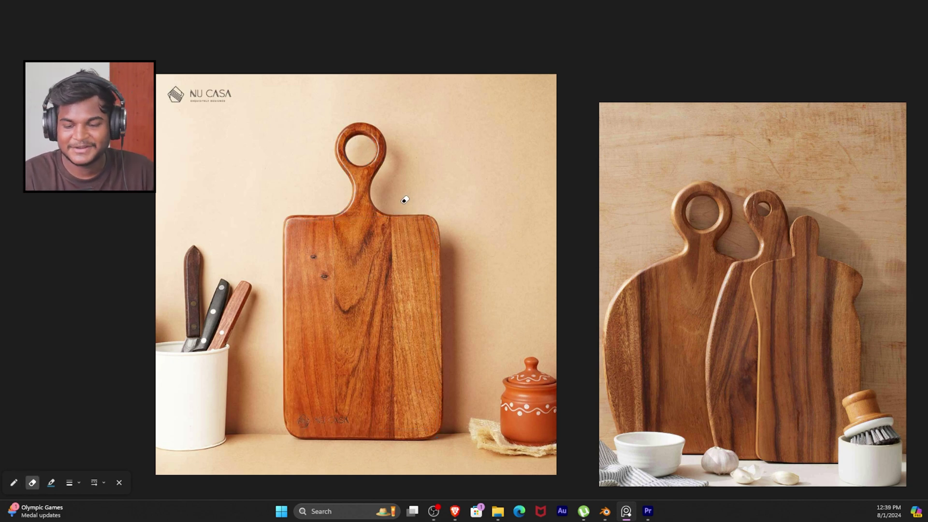
# Step: Switch back to Blender and hide the waffle biscuit object
pyautogui.hotkey('alt', 'Tab')
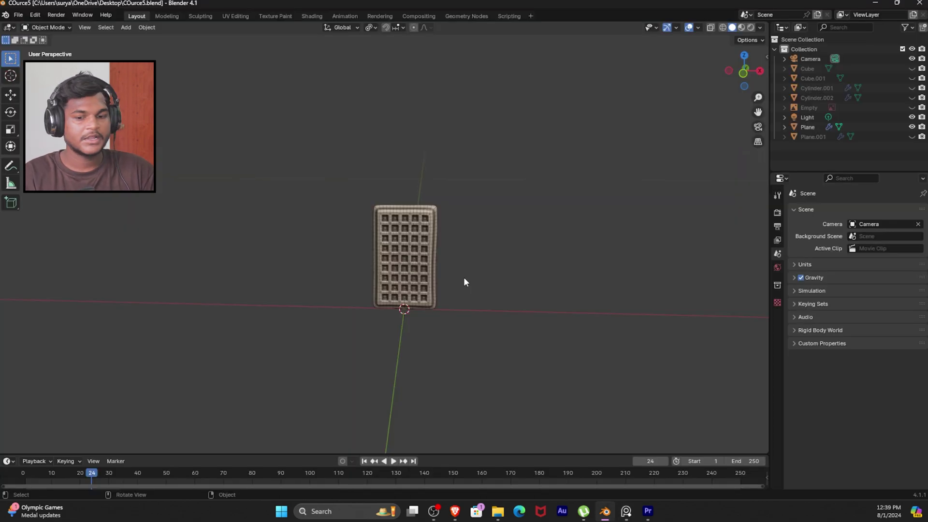
pyautogui.click(404, 230)
pyautogui.moveTo(494, 271); pyautogui.dragTo(473, 292, button='middle')
pyautogui.press('h')
# Step: Add a mesh plane at the origin with a size of 13 inches
pyautogui.hotkey('shift', 'a')
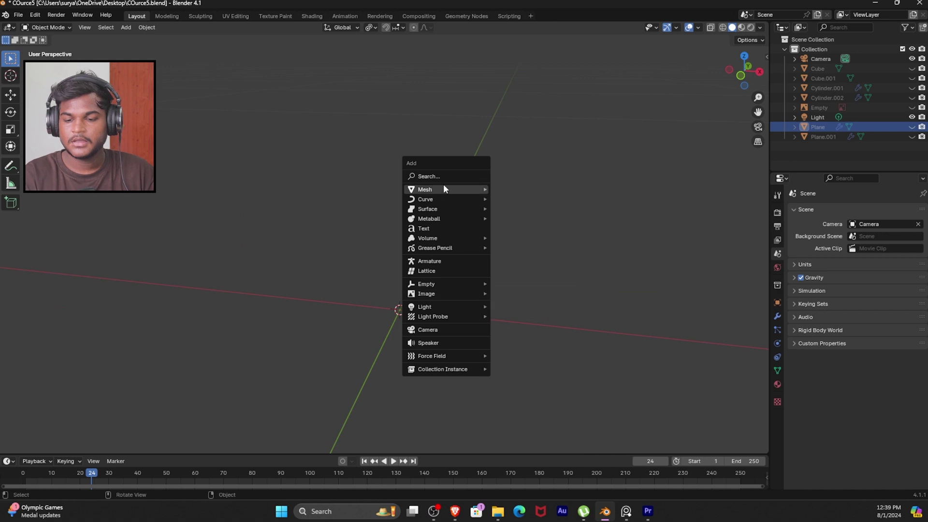
pyautogui.moveTo(443, 189)
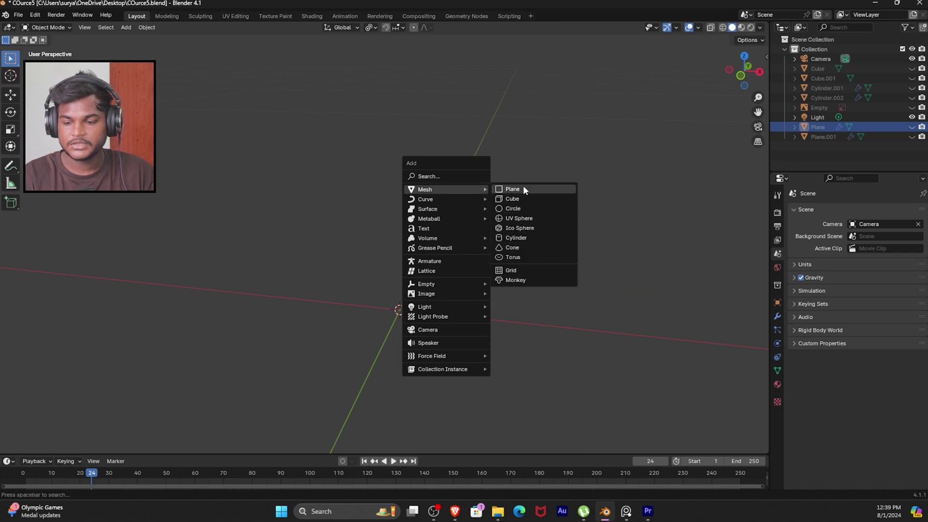
pyautogui.click(524, 189)
pyautogui.click(136, 360)
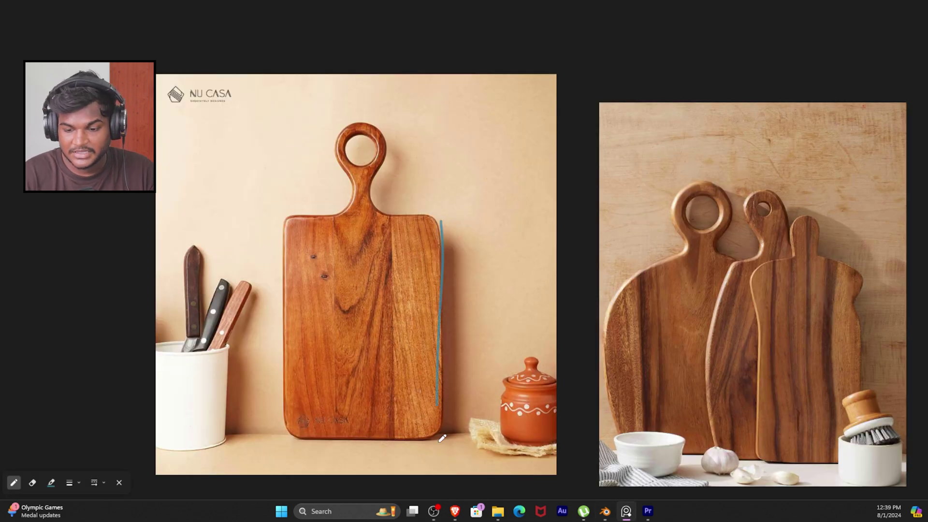
pyautogui.press('e')
pyautogui.moveTo(483, 257); pyautogui.dragTo(388, 310, button='right')
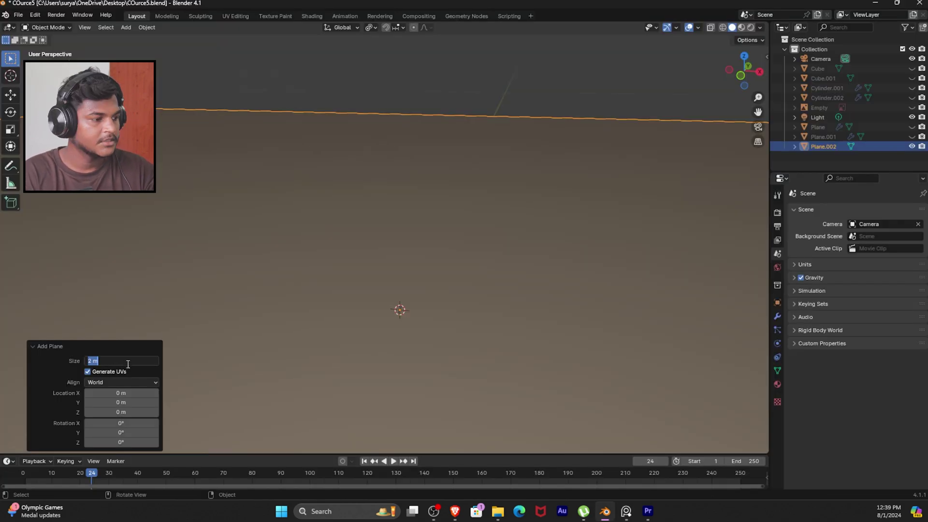
pyautogui.write('13')
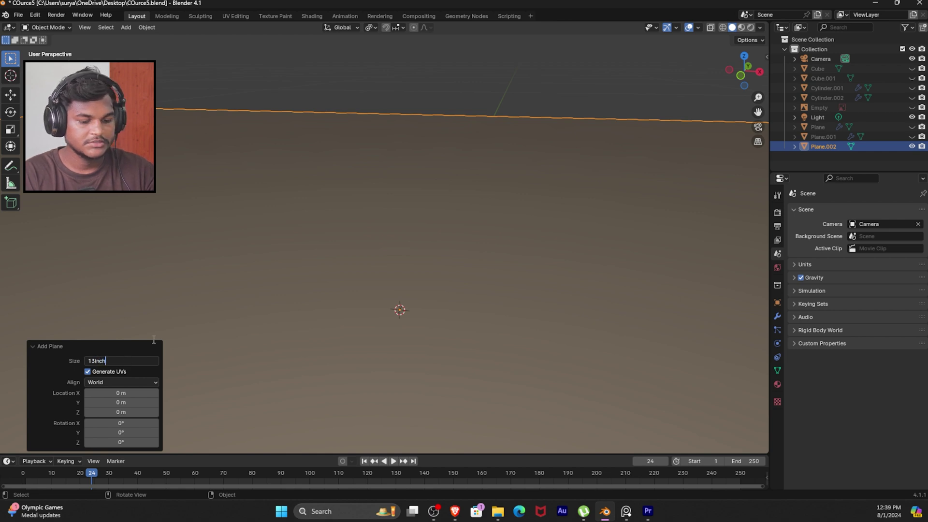
pyautogui.write('inch')
pyautogui.press('Return')
pyautogui.moveTo(487, 340); pyautogui.dragTo(541, 291, button='middle')
pyautogui.scroll(-5, 541, 291)
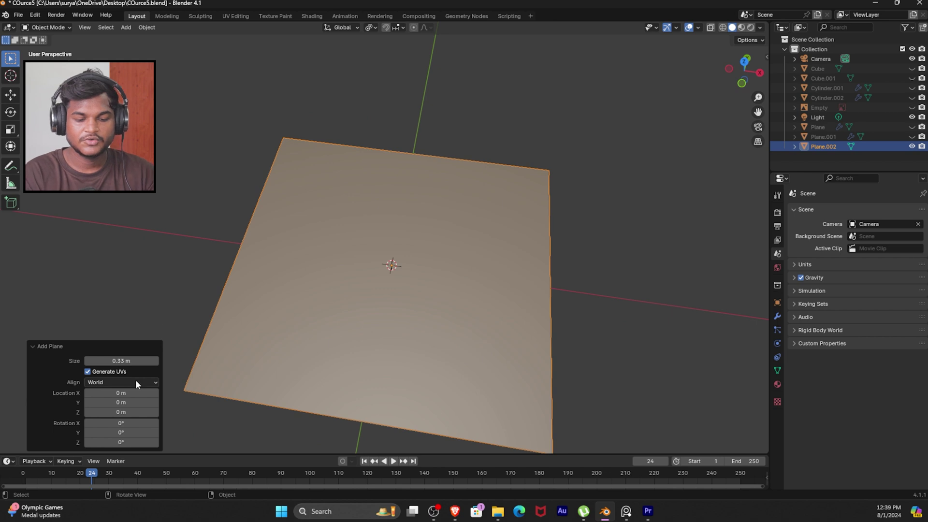
pyautogui.moveTo(270, 329); pyautogui.dragTo(552, 302, button='middle')
# Step: Set the plane's X dimension to 10 inches
pyautogui.press('n')
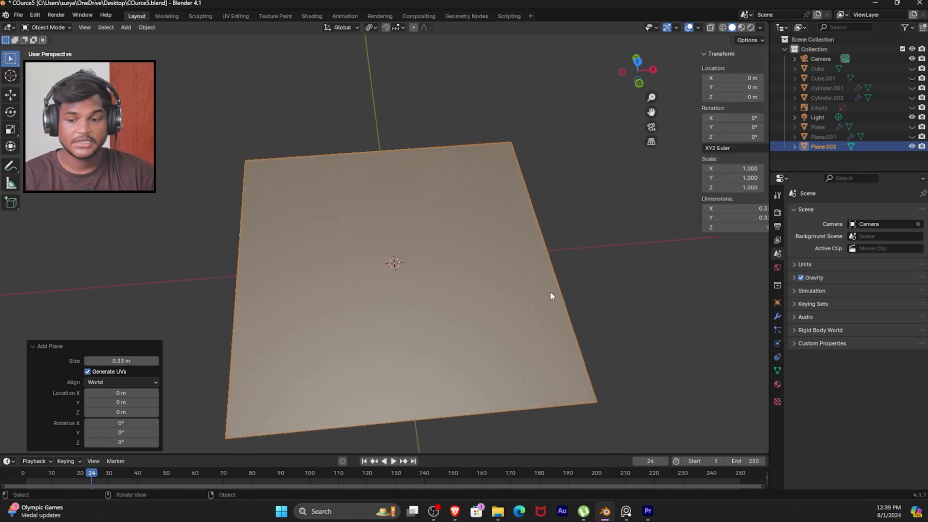
pyautogui.click(711, 218)
pyautogui.click(710, 209)
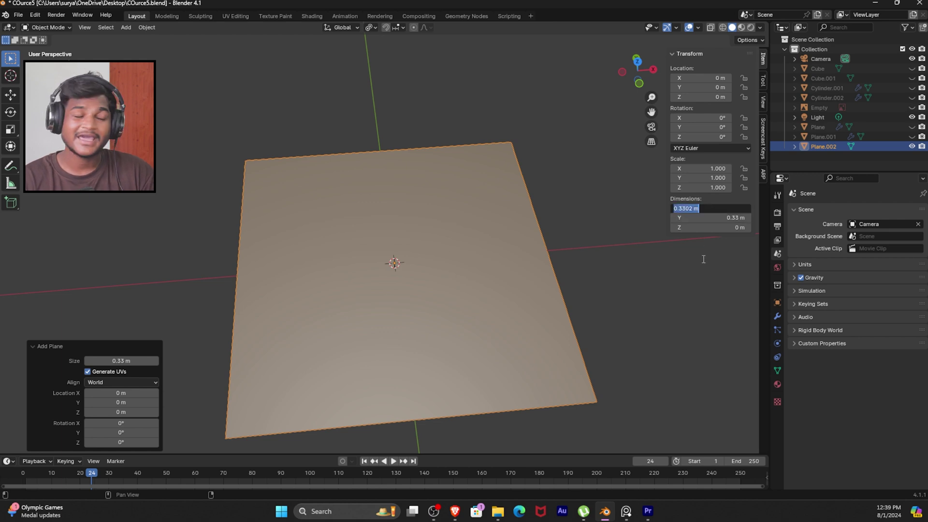
pyautogui.write('10in')
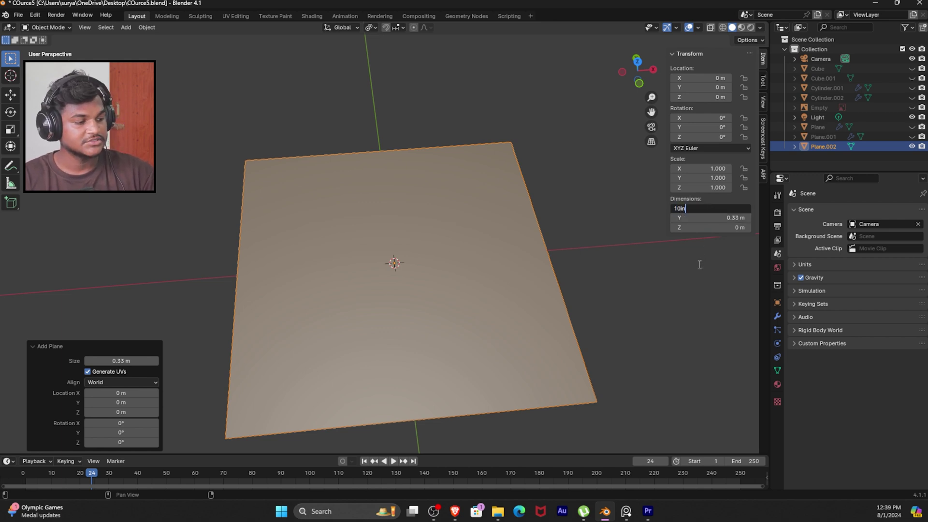
pyautogui.write('ch')
pyautogui.press('Return')
# Step: Apply the scale of the resized plane
pyautogui.moveTo(535, 325); pyautogui.dragTo(504, 276, button='middle')
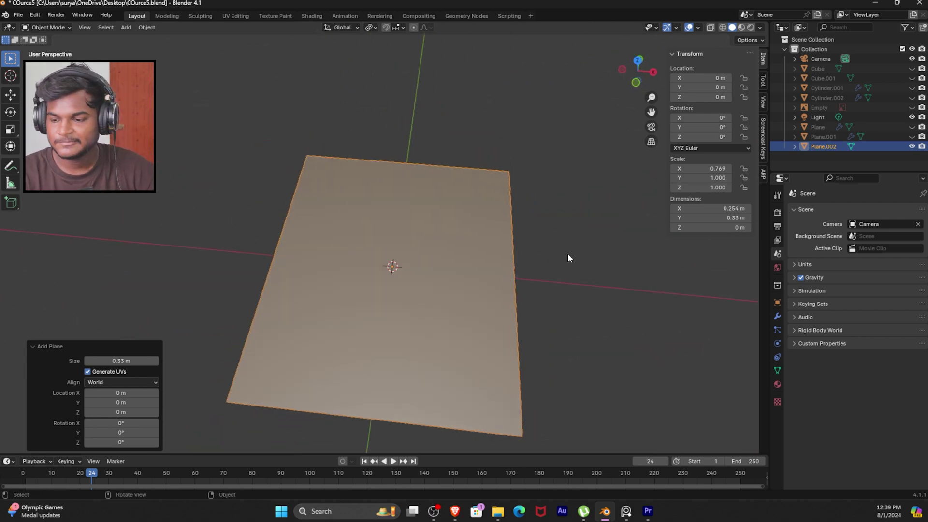
pyautogui.moveTo(470, 283); pyautogui.dragTo(555, 285, button='middle')
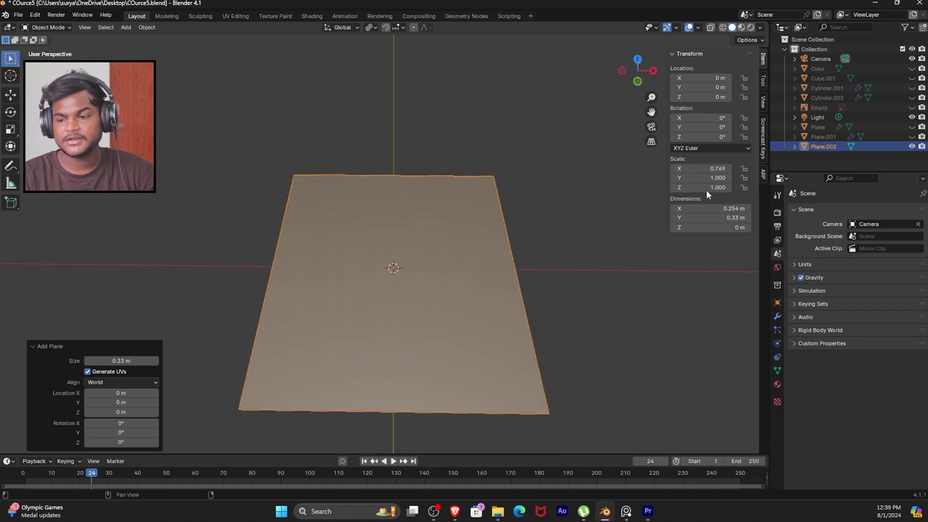
pyautogui.hotkey('ctrl', 'a')
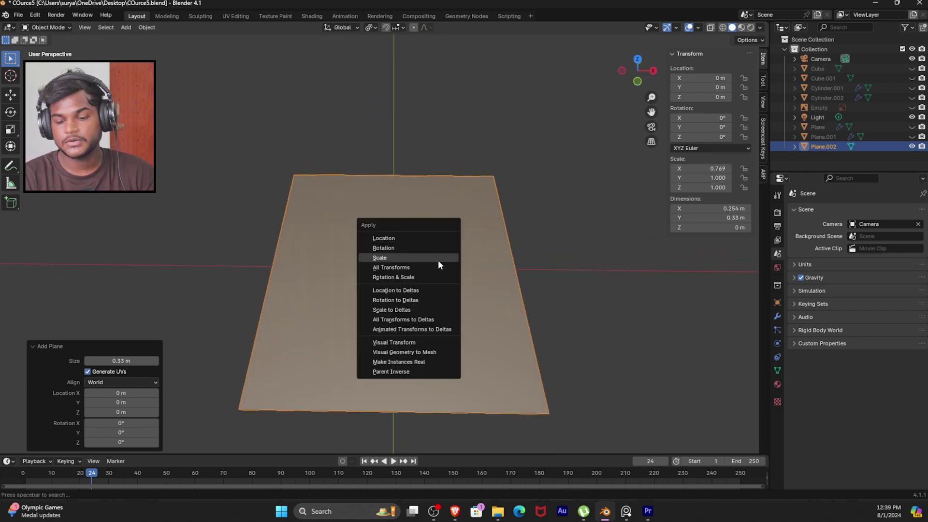
pyautogui.click(416, 256)
pyautogui.moveTo(416, 256); pyautogui.dragTo(543, 261, button='middle')
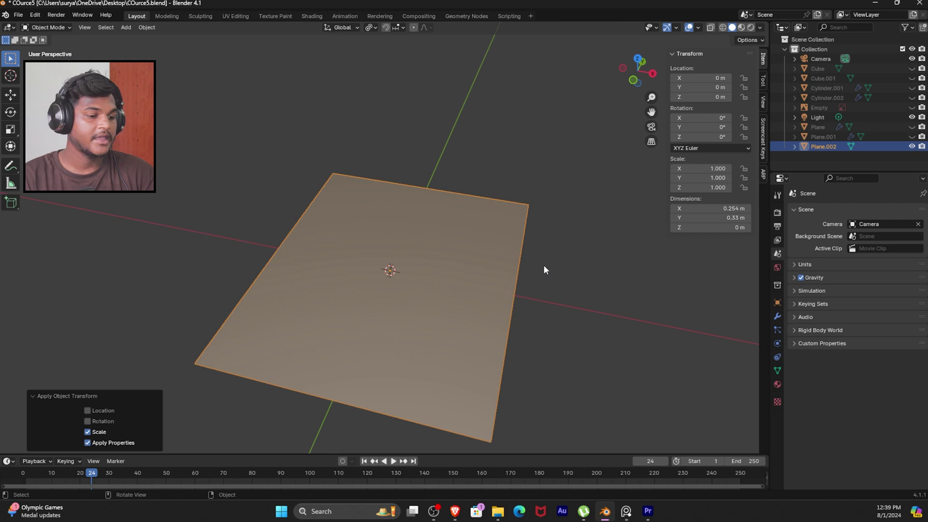
# Step: Rotate the plane 90 degrees about the global X axis so it stands upright, and show it from the front
pyautogui.press('KP_1')
pyautogui.write('rx')
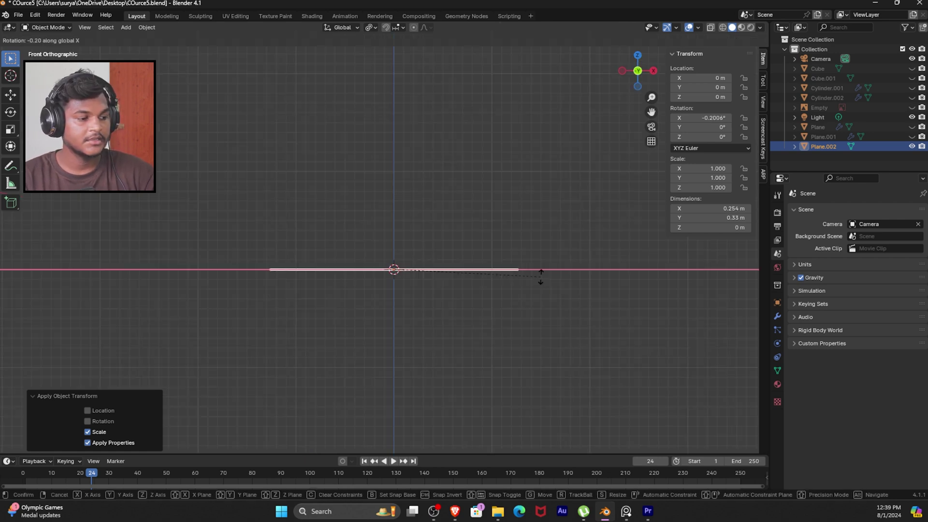
pyautogui.write('90')
pyautogui.press('Return')
pyautogui.moveTo(542, 281); pyautogui.dragTo(526, 303, button='middle')
pyautogui.press('KP_1')
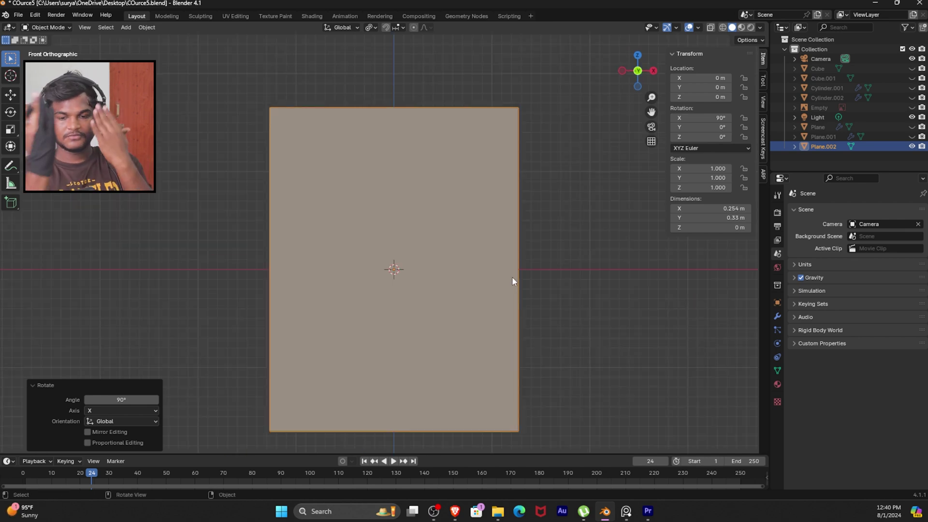
# Step: Move the plane up about 0.167 m along Z so its lower edge sits on the red X axis
pyautogui.scroll(-3, 564, 251)
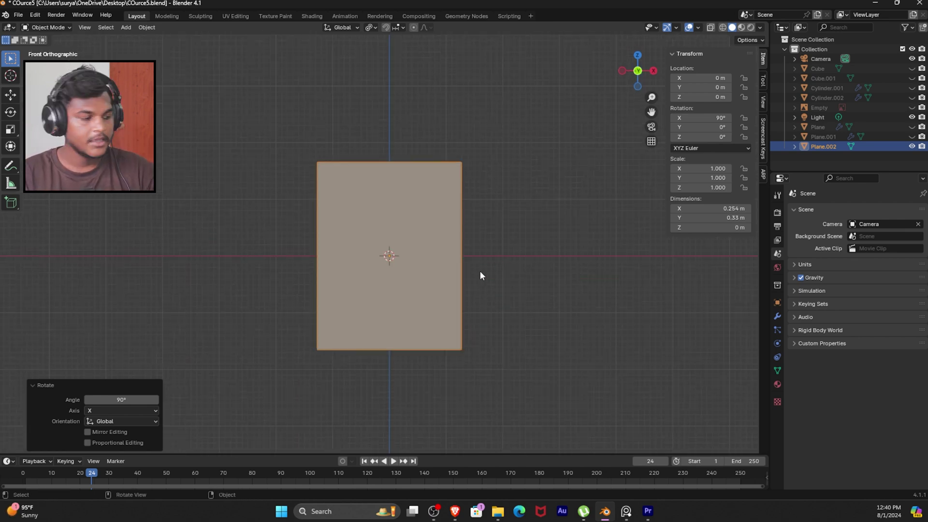
pyautogui.press('g')
pyautogui.press('z')
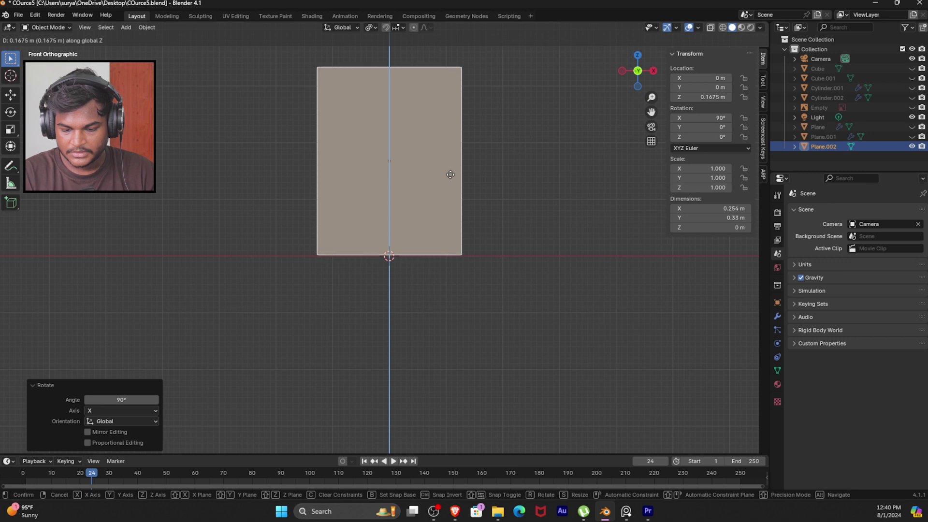
pyautogui.click(451, 175)
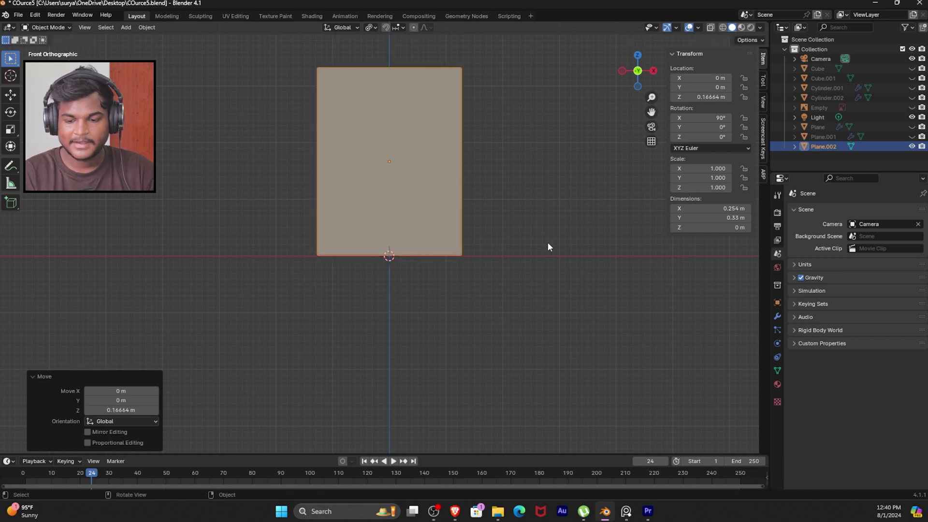
pyautogui.press('KP_Decimal')
pyautogui.press('n')
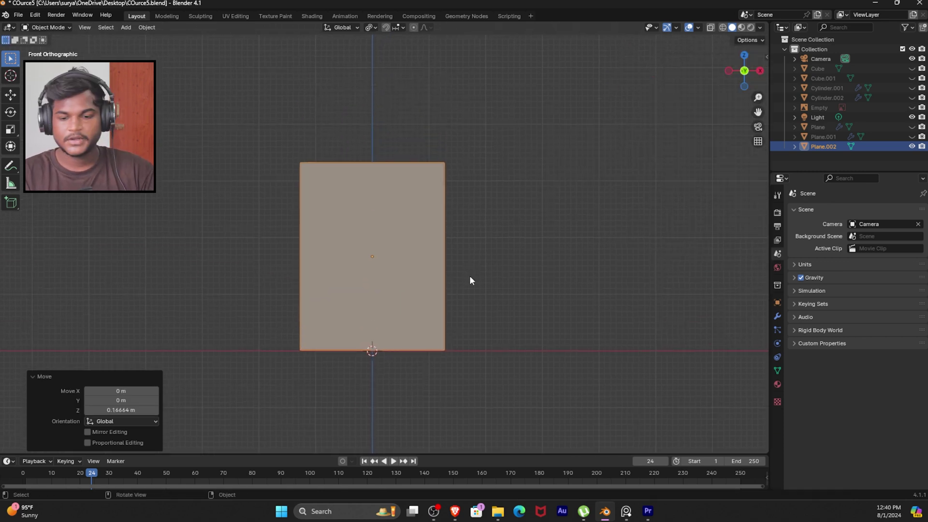
# Step: Add the cutting-board photo from the Ref folder as a reference image aligned to the front view
pyautogui.click(498, 236)
pyautogui.hotkey('shift', 'a')
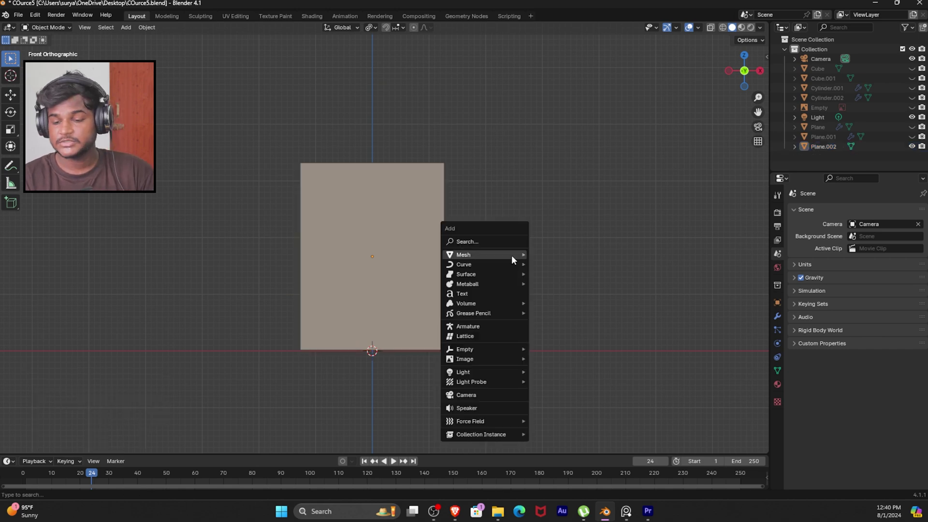
pyautogui.moveTo(511, 254)
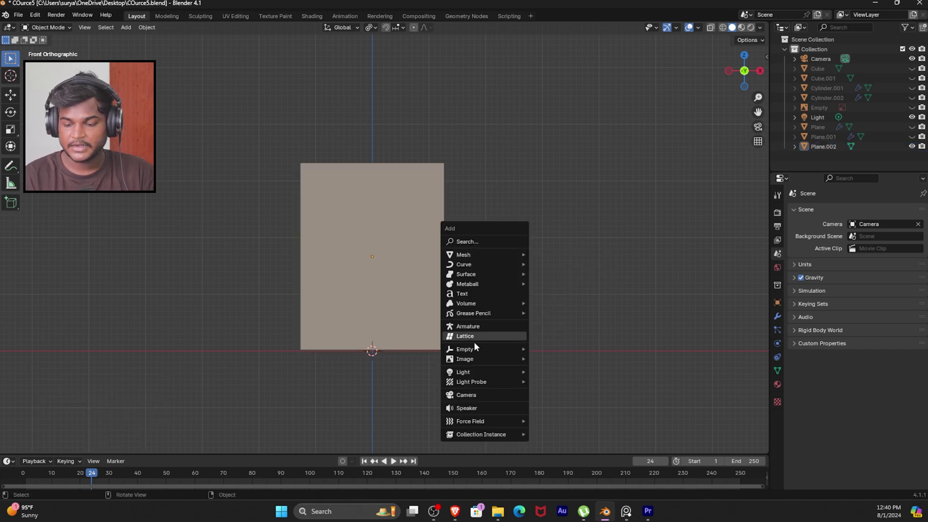
pyautogui.moveTo(476, 358)
pyautogui.click(571, 360)
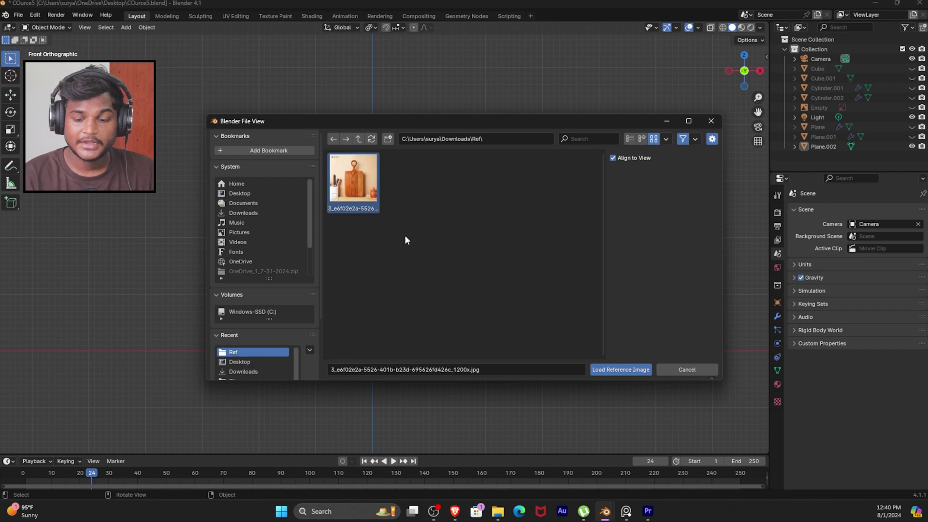
pyautogui.click(616, 368)
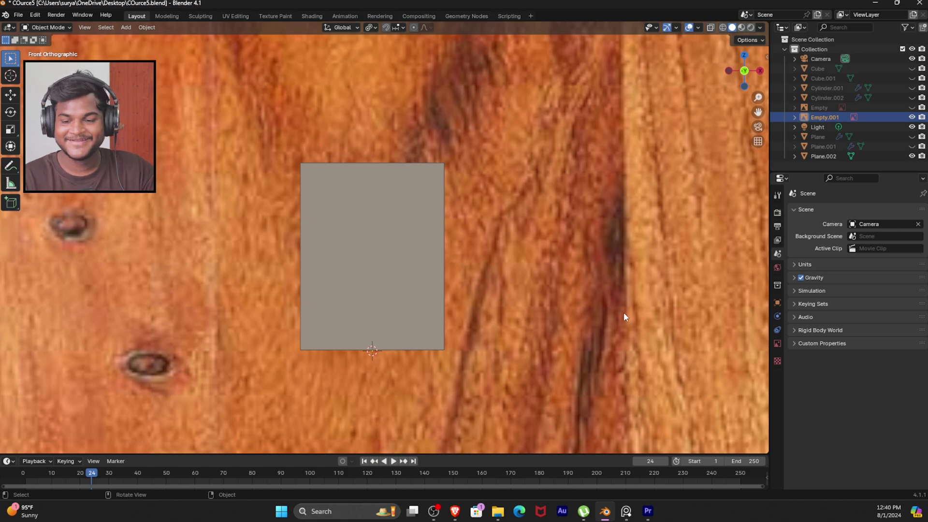
# Step: Scale the reference image to about 0.168 and raise it about 0.257 m along Z so its board lies behind the plane
pyautogui.press('s')
pyautogui.click(431, 346)
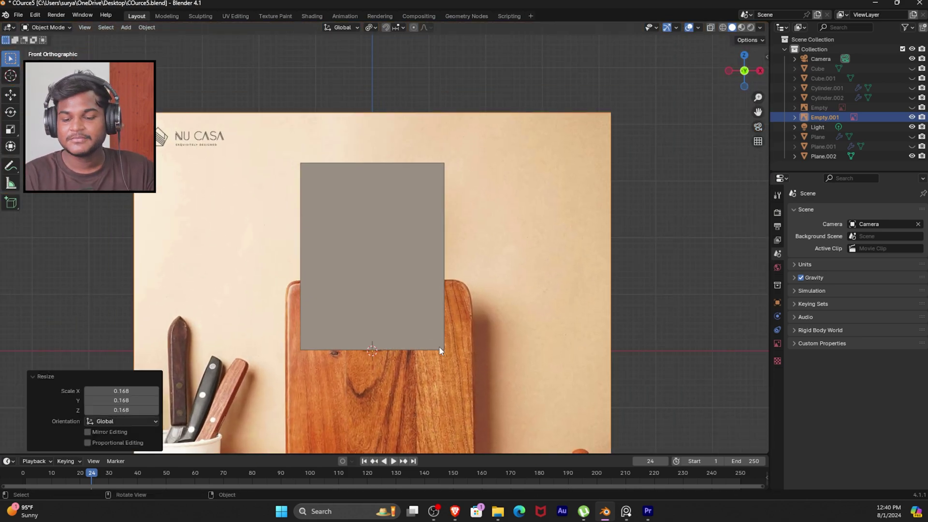
pyautogui.click(391, 192)
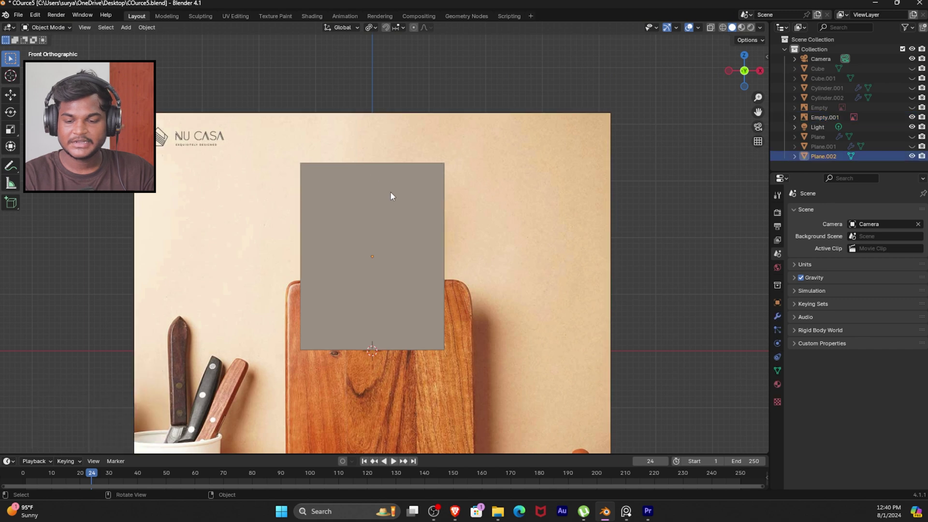
pyautogui.click(510, 257)
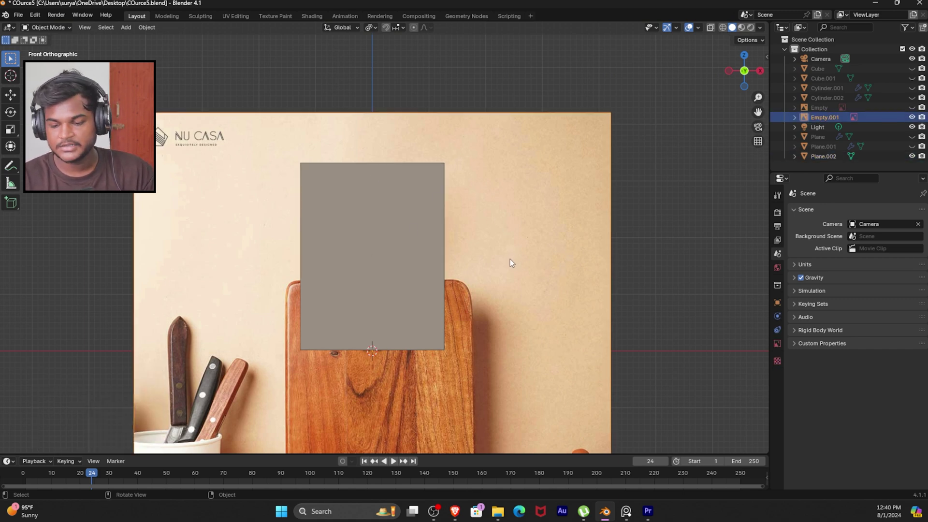
pyautogui.press('g')
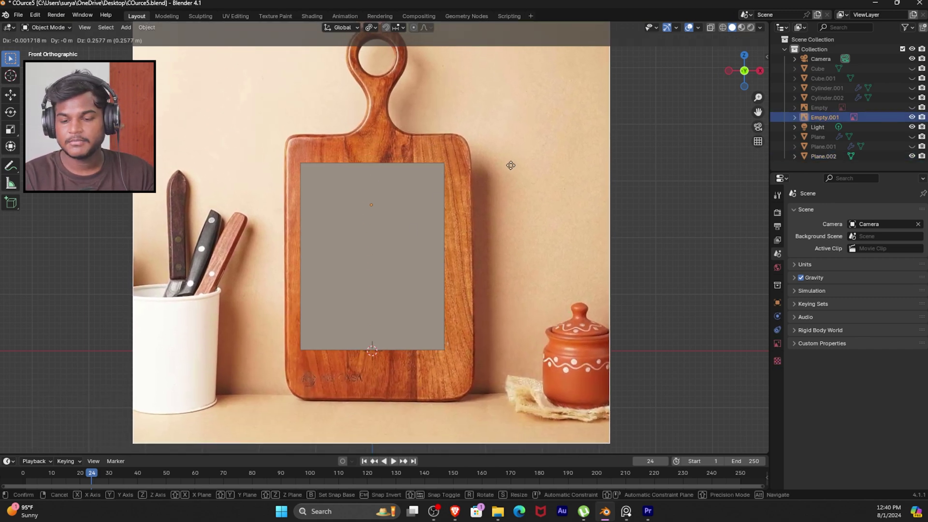
pyautogui.click(513, 160)
# Step: Turn on X-ray display, shrink the reference image until its board roughly matches the plane, and shift it along X
pyautogui.click(710, 29)
pyautogui.press('s')
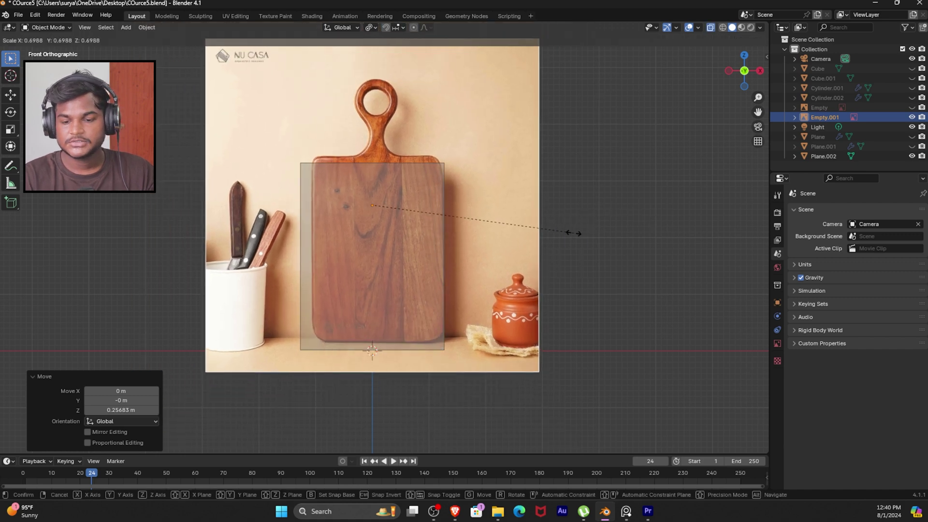
pyautogui.click(582, 236)
pyautogui.press('g')
pyautogui.press('x')
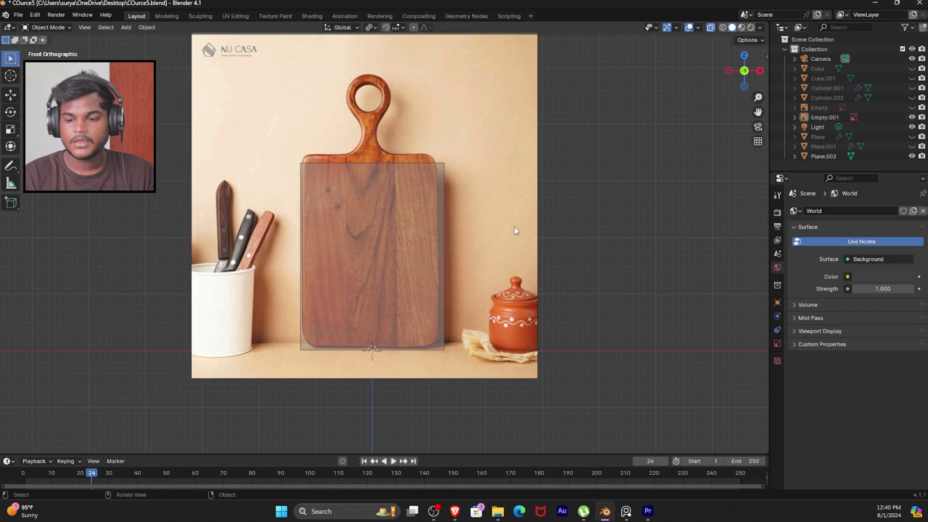
# Step: Enable opacity on the reference image and set it to about 0.512
pyautogui.click(515, 228)
pyautogui.click(777, 344)
pyautogui.click(845, 324)
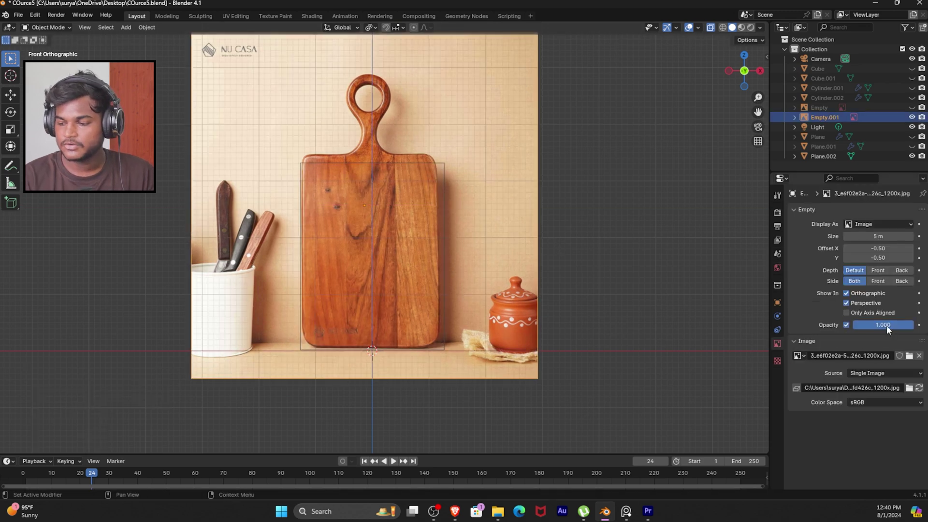
pyautogui.moveTo(886, 325); pyautogui.dragTo(848, 327)
# Step: Nudge the reference image sideways along X and about 0.005 m down along Z to align its board with the plane
pyautogui.keyDown('shift'); pyautogui.moveTo(525, 203); pyautogui.dragTo(530, 224, button='middle'); pyautogui.keyUp('shift')
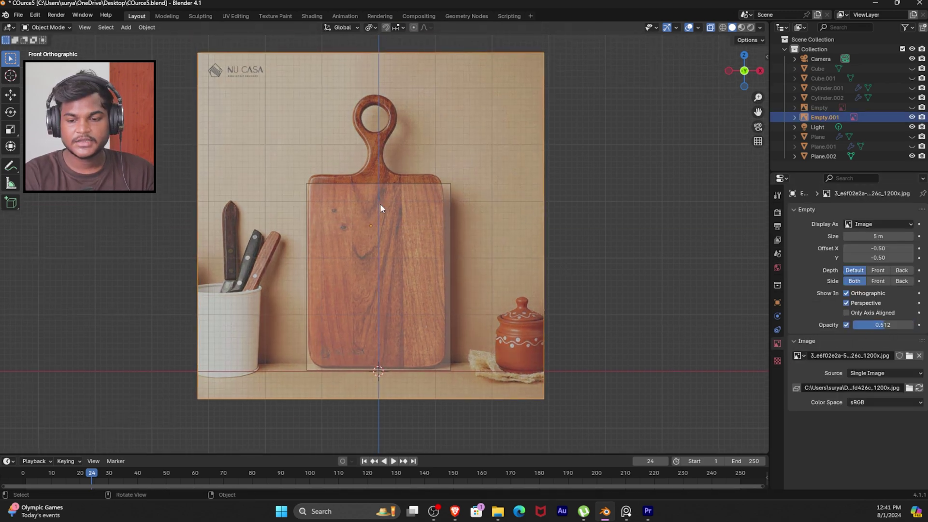
pyautogui.keyDown('shift'); pyautogui.scroll(-2, 507, 223); pyautogui.keyUp('shift')
pyautogui.press('g')
pyautogui.press('x')
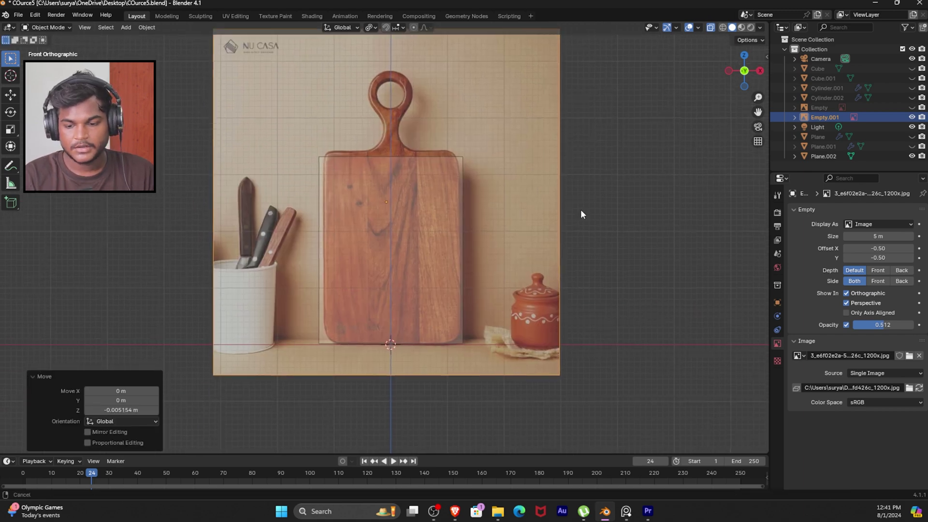
pyautogui.keyDown('shift'); pyautogui.moveTo(581, 210); pyautogui.dragTo(579, 200, button='middle'); pyautogui.keyUp('shift')
pyautogui.click(579, 200)
pyautogui.keyDown('shift'); pyautogui.scroll(4, 543, 255); pyautogui.keyUp('shift')
pyautogui.keyDown('ctrl'); pyautogui.scroll(-1, 485, 222); pyautogui.keyUp('ctrl')
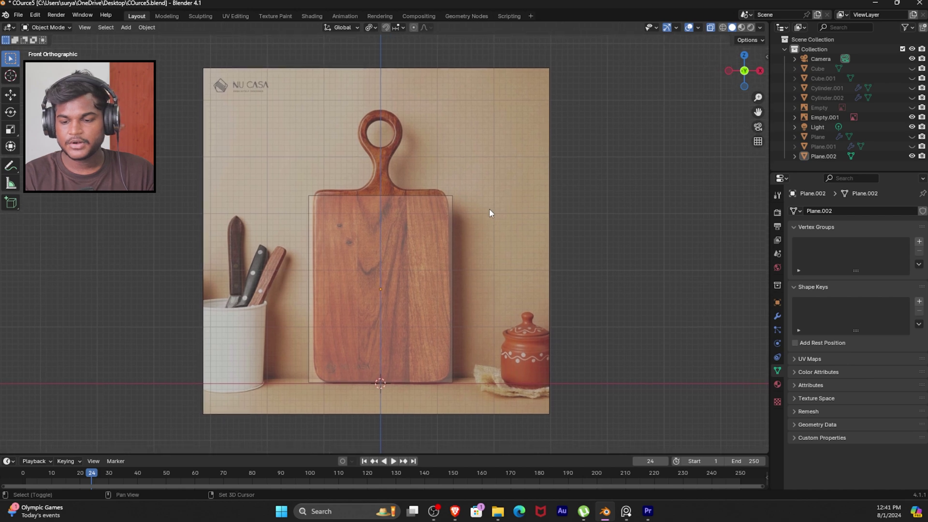
# Step: In the plane's Edit Mode, raise its upper edge about 0.013 m along Z to meet the photographed board's top
pyautogui.click(485, 221)
pyautogui.click(450, 229)
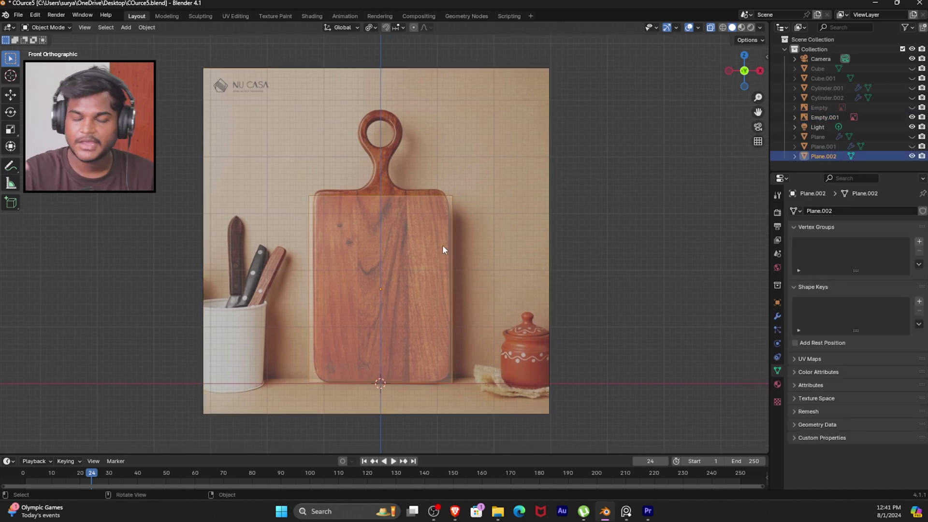
pyautogui.press('Tab')
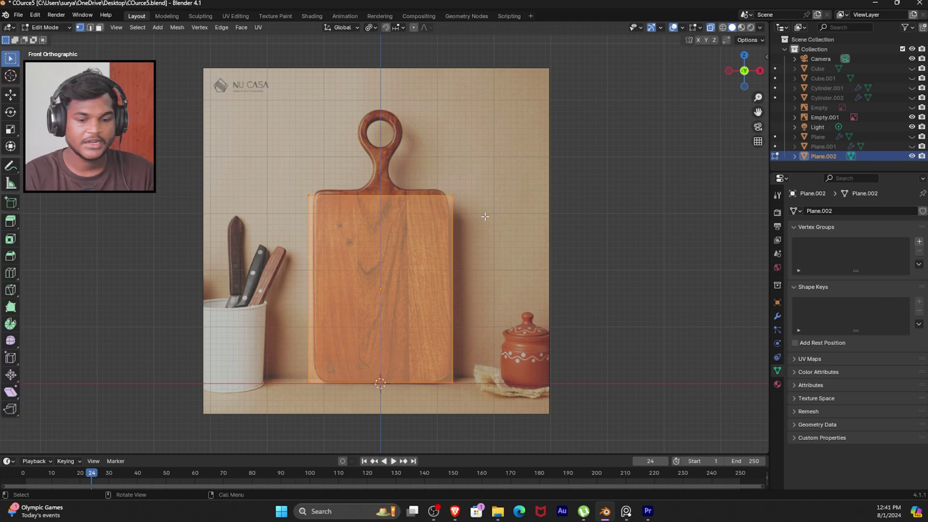
pyautogui.click(410, 190)
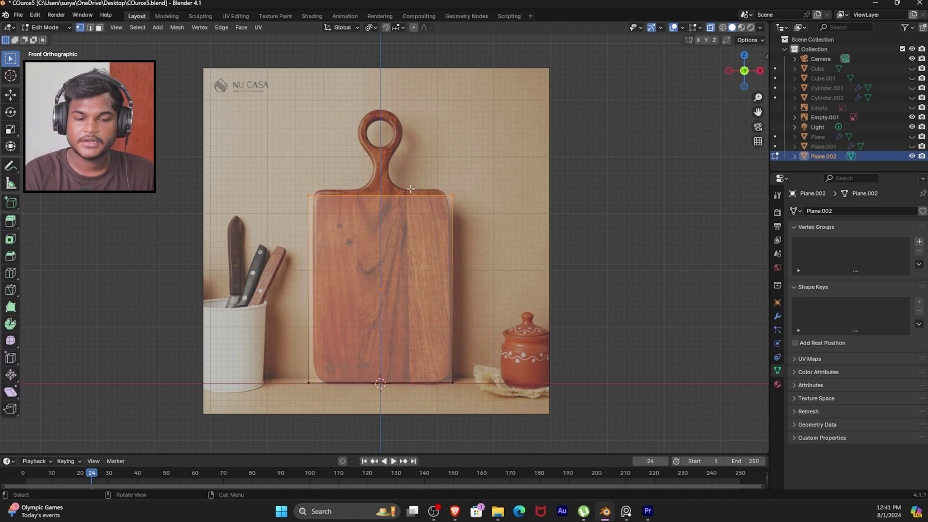
pyautogui.click(13, 99)
pyautogui.moveTo(381, 175); pyautogui.dragTo(380, 169)
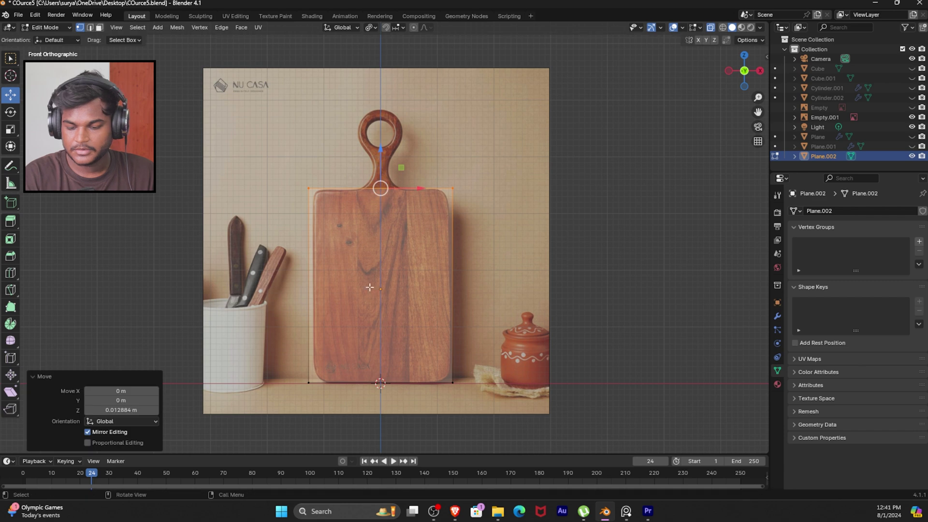
# Step: Scale the plane's lower edge to about 0.928 along X, and narrow the upper edge to match the board's width
pyautogui.click(467, 381)
pyautogui.press('s')
pyautogui.press('x')
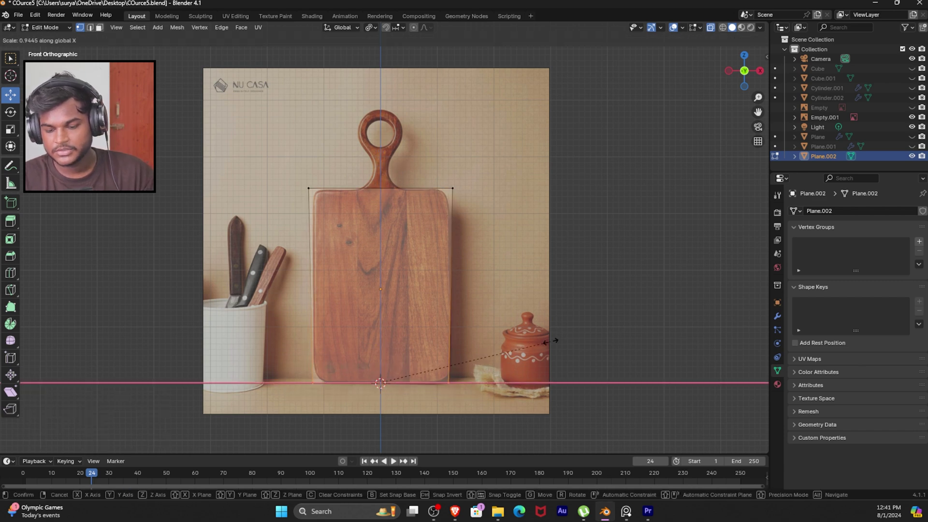
pyautogui.click(548, 345)
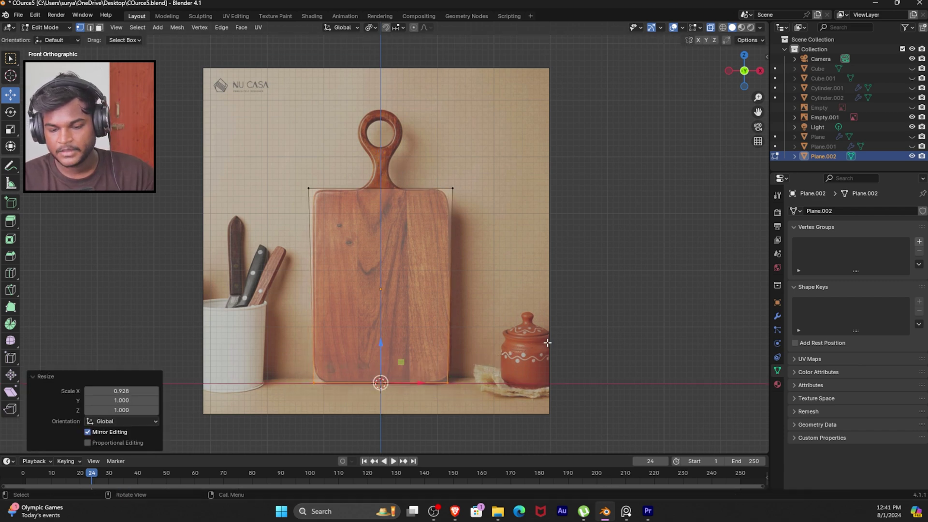
pyautogui.click(381, 189)
pyautogui.press('s')
pyautogui.press('x')
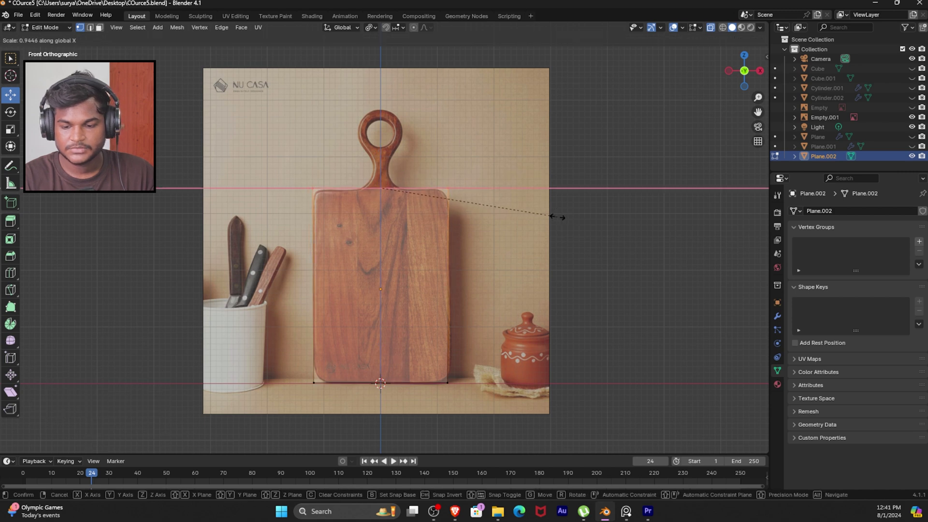
pyautogui.click(556, 218)
pyautogui.press('Tab')
# Step: Try to shift the reference image about 0.003 m in the negative X direction
pyautogui.click(486, 183)
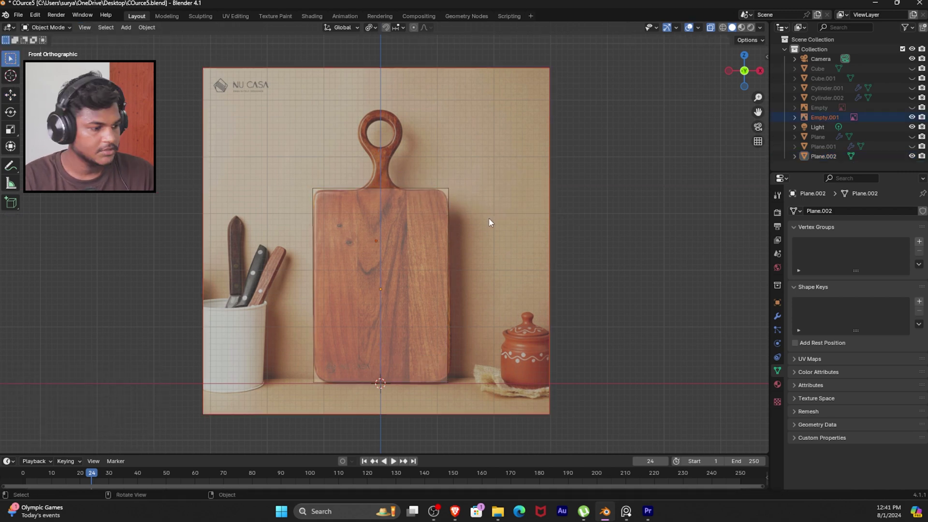
pyautogui.press('g')
pyautogui.press('x')
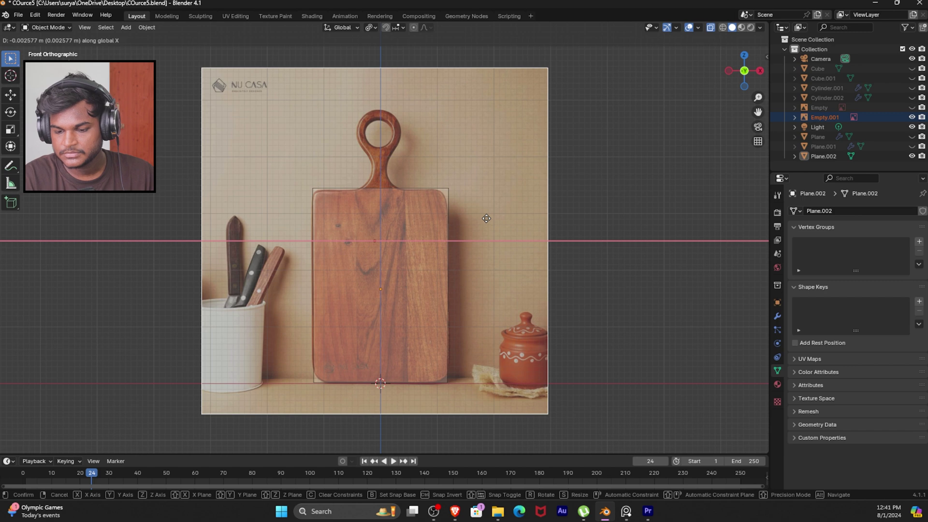
pyautogui.click(487, 220)
# Step: Undo the last sideways shift of the reference image
pyautogui.press('Tab')
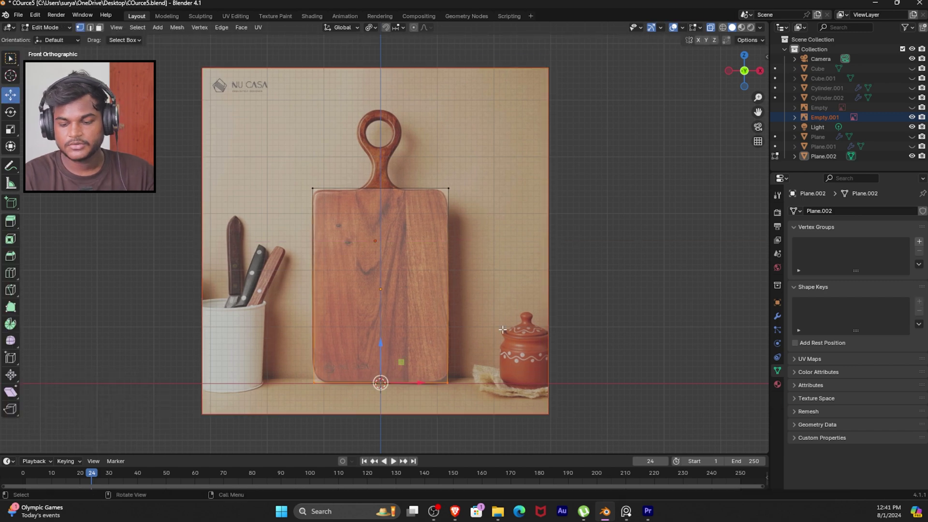
pyautogui.hotkey('ctrl', 'z')
pyautogui.hotkey('ctrl', 'z')
pyautogui.hotkey('ctrl', 'z')
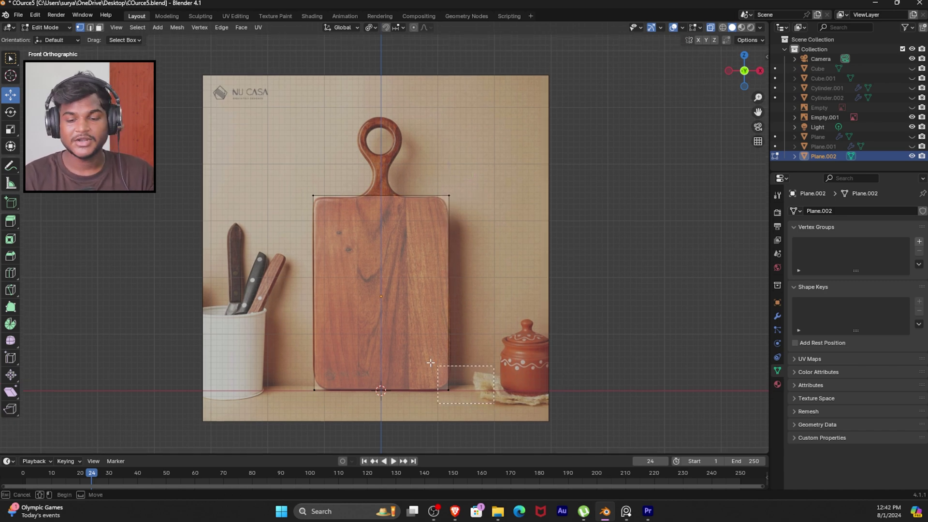
# Step: Add one vertical loop cut through the exact centre of the plane
pyautogui.press('a')
pyautogui.hotkey('ctrl', 'r')
pyautogui.click(380, 190)
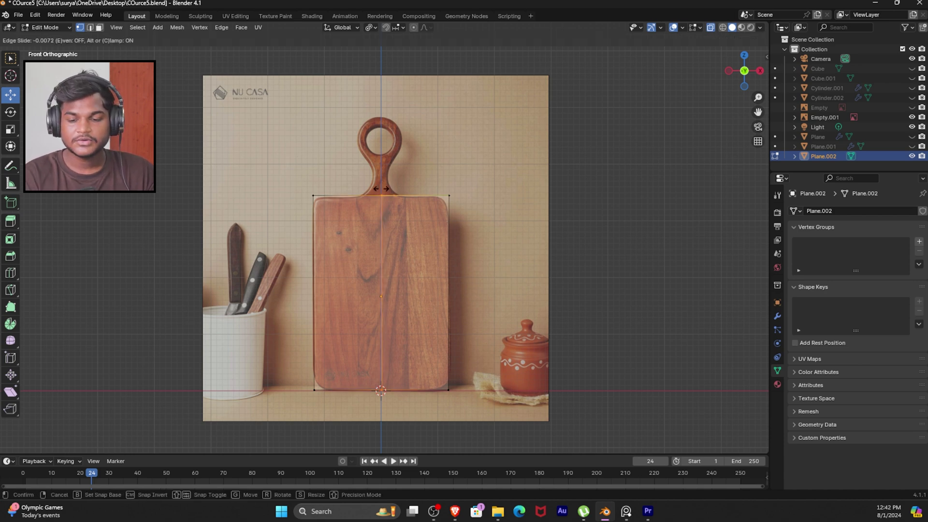
pyautogui.rightClick(413, 247)
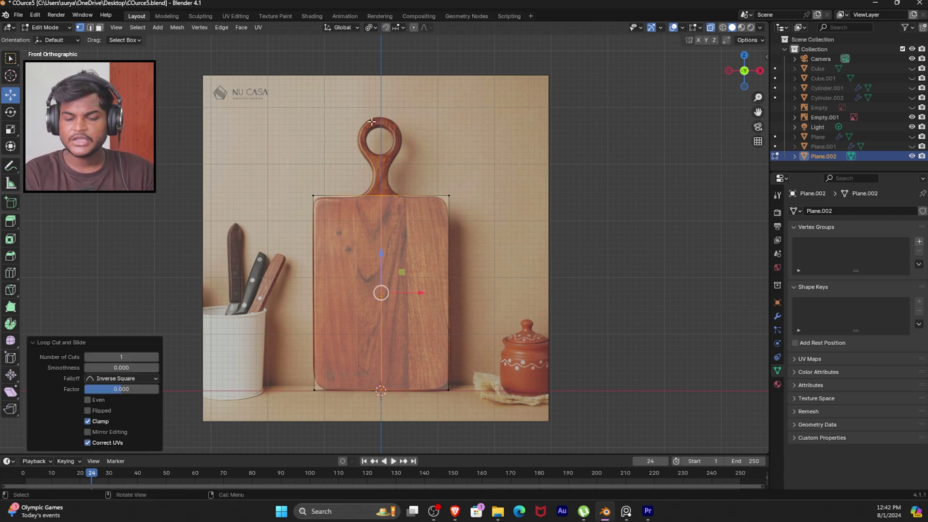
# Step: Delete the vertices on the plane's left side so only the right half remains
pyautogui.moveTo(264, 179); pyautogui.dragTo(351, 445)
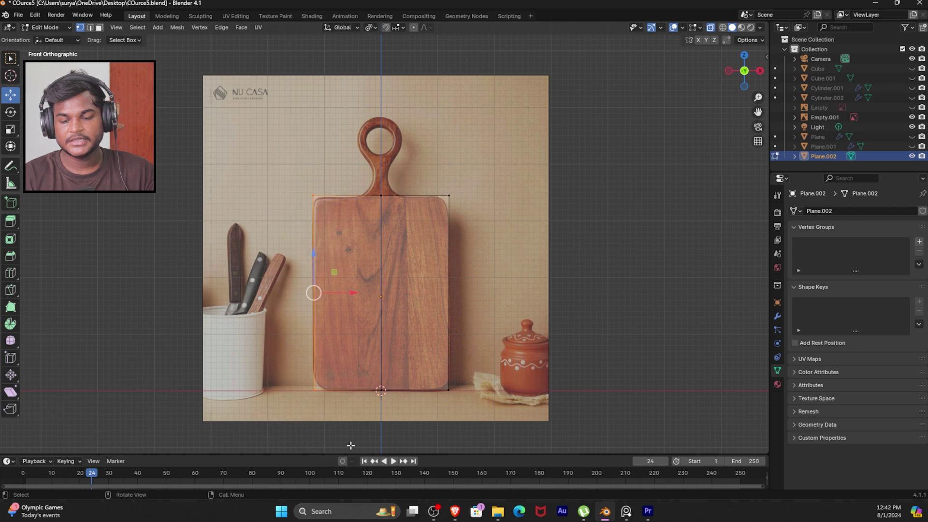
pyautogui.press('x')
pyautogui.click(352, 242)
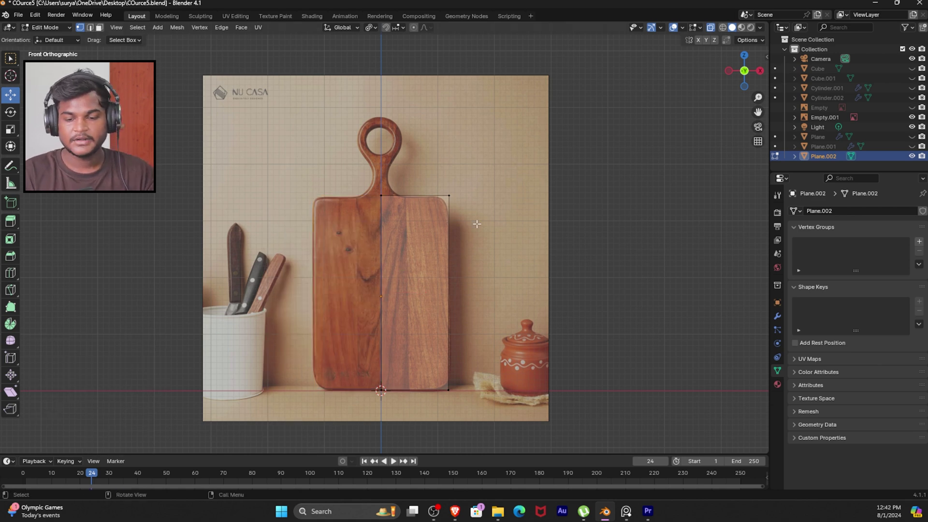
# Step: Return to Object Mode and add a Mirror modifier to the half plane
pyautogui.press('Tab')
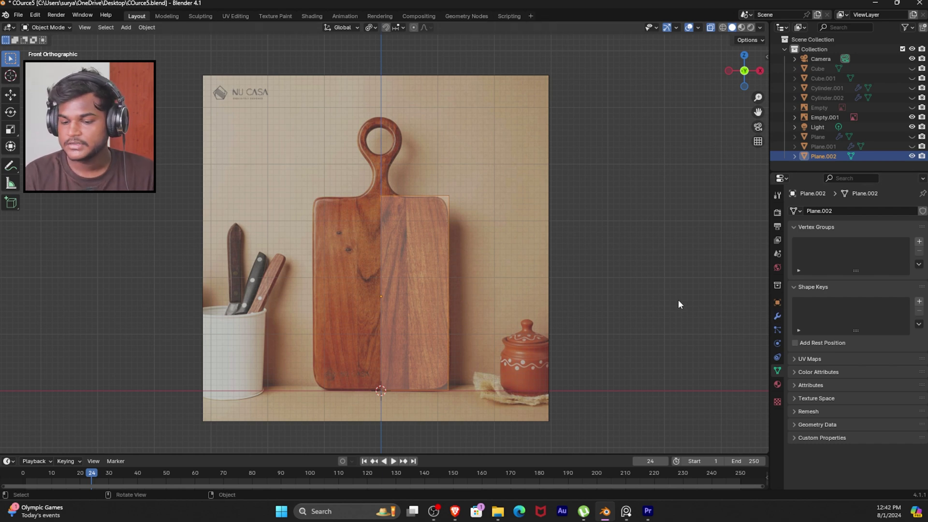
pyautogui.click(777, 317)
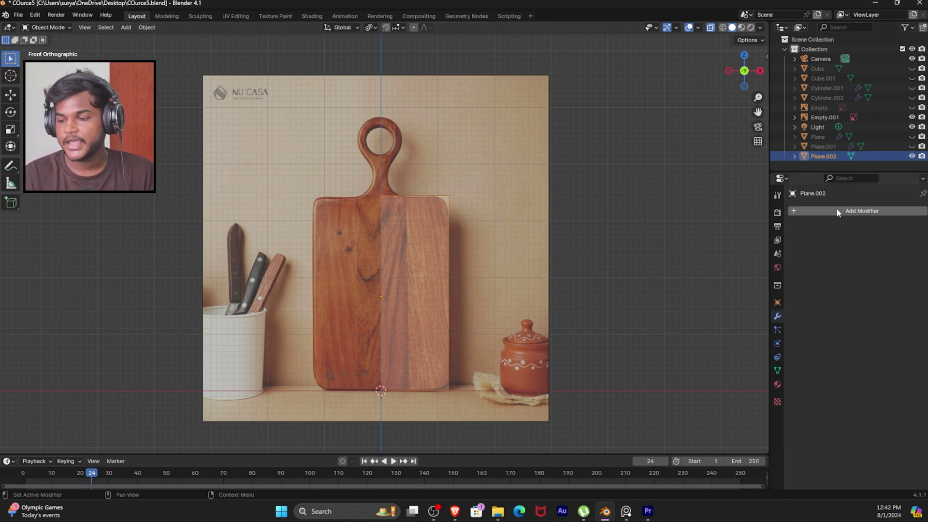
pyautogui.click(835, 208)
pyautogui.moveTo(834, 211)
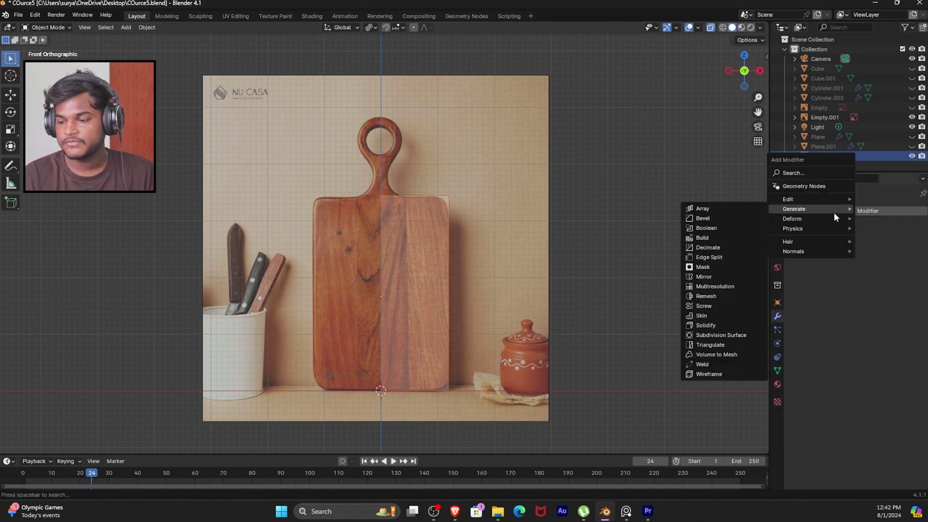
pyautogui.click(717, 278)
# Step: Test the mirroring by moving the plane's upper outer corner about 0.079 m along X, and undo the move
pyautogui.press('Tab')
pyautogui.moveTo(510, 244); pyautogui.dragTo(434, 183)
pyautogui.press('g')
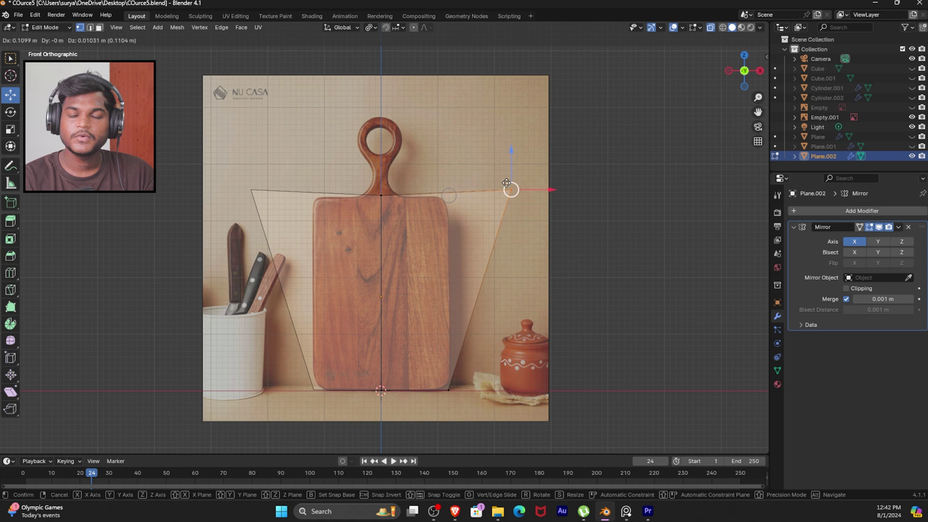
pyautogui.press('x')
pyautogui.click(480, 197)
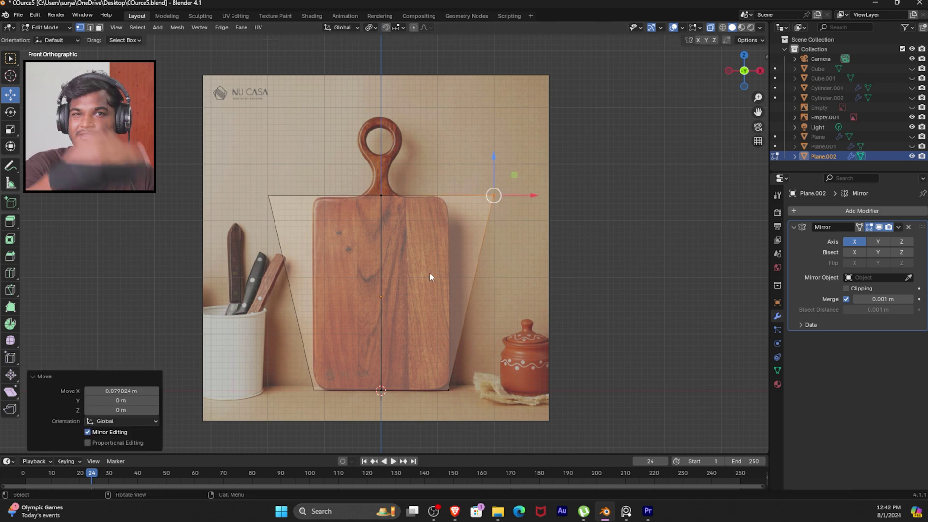
pyautogui.hotkey('ctrl', 'z')
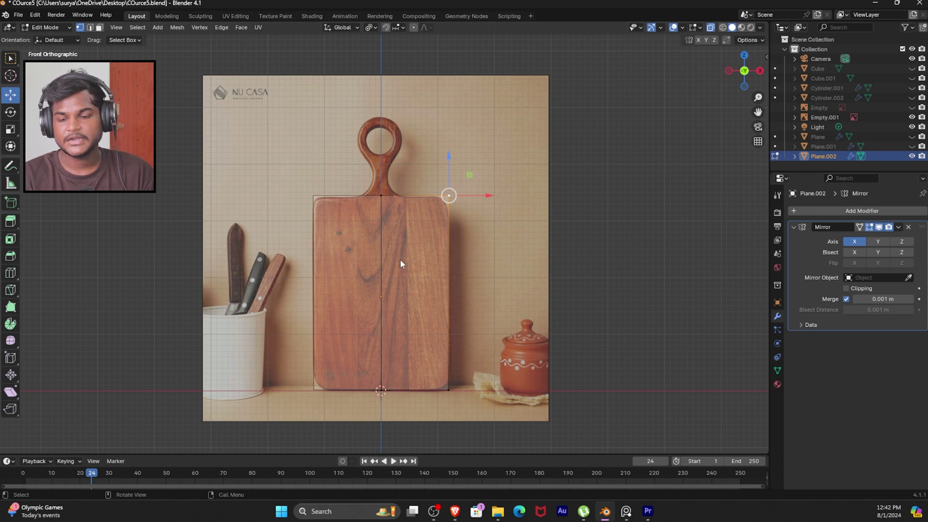
# Step: Test moving the plane's upper centre vertex off the mirror line without clipping, and undo the move
pyautogui.click(380, 195)
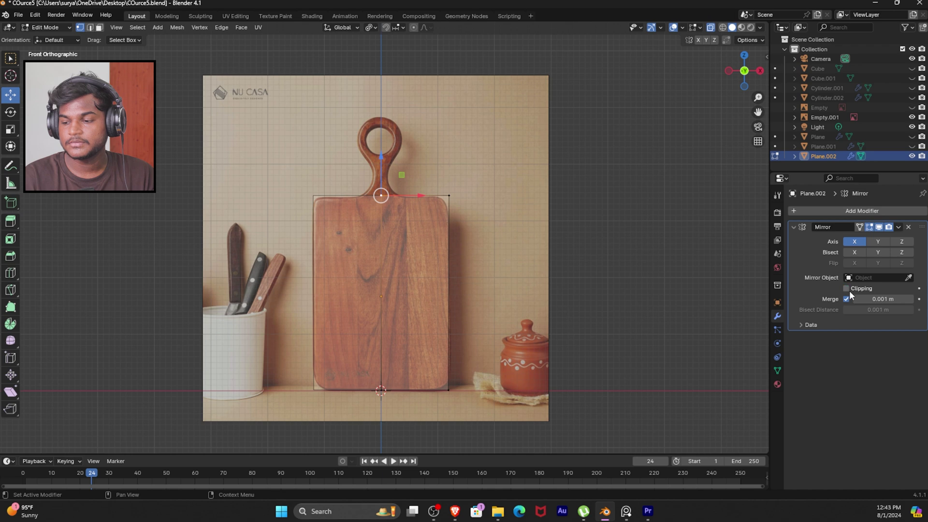
pyautogui.moveTo(382, 199); pyautogui.dragTo(373, 180)
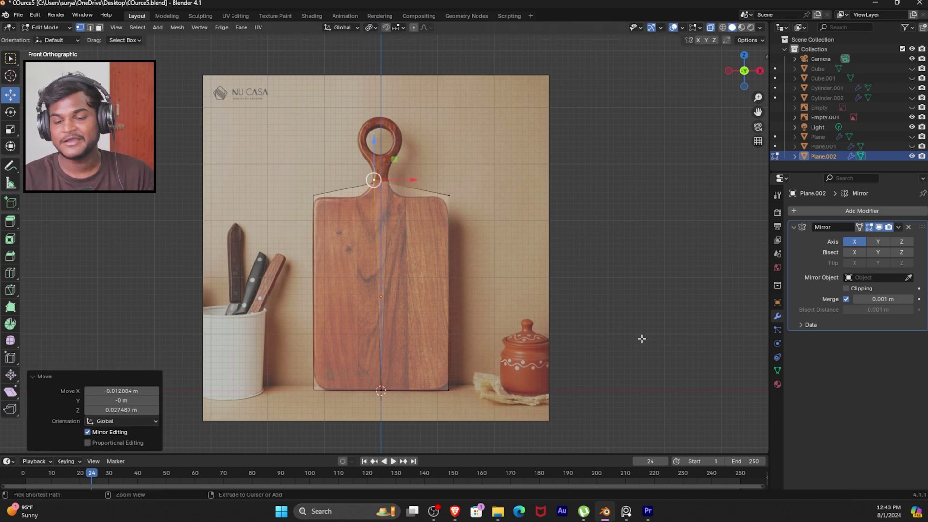
pyautogui.hotkey('ctrl', 'z')
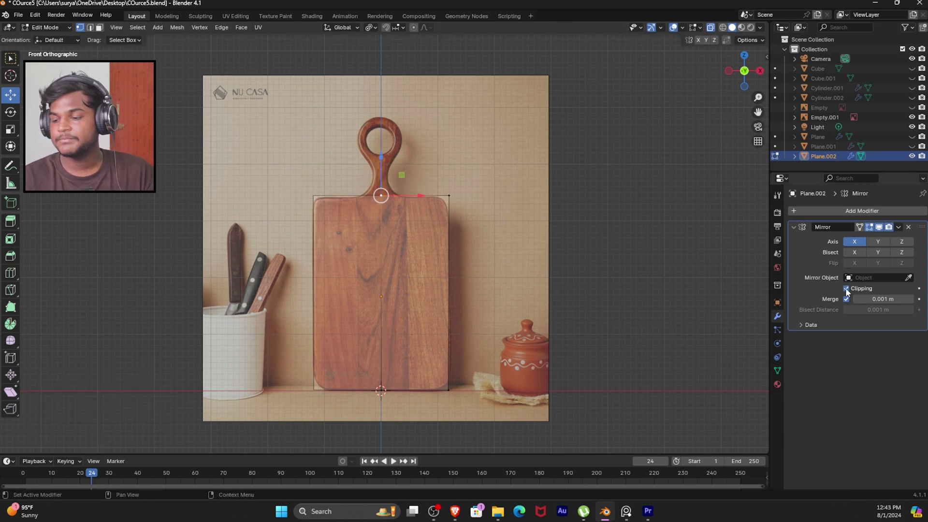
# Step: Enable Clipping on the Mirror modifier, test it by moving the upper centre vertex, and undo the move
pyautogui.moveTo(382, 196)
pyautogui.mouseDown()
pyautogui.moveTo(410, 173)
pyautogui.moveTo(389, 207)
pyautogui.mouseUp()
pyautogui.hotkey('ctrl', 'z')
pyautogui.click(463, 235)
# Step: Add a Subdivision modifier to the mirrored half plane
pyautogui.keyDown('shift'); pyautogui.moveTo(463, 235); pyautogui.dragTo(449, 228, button='middle'); pyautogui.keyUp('shift')
pyautogui.click(836, 214)
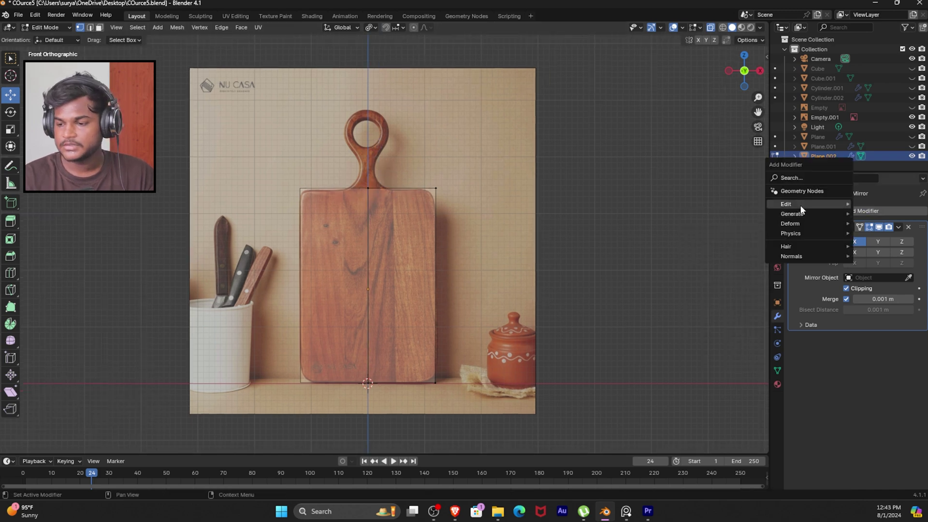
pyautogui.moveTo(799, 213)
pyautogui.click(720, 339)
pyautogui.keyDown('shift'); pyautogui.moveTo(611, 288); pyautogui.dragTo(452, 320, button='middle'); pyautogui.keyUp('shift')
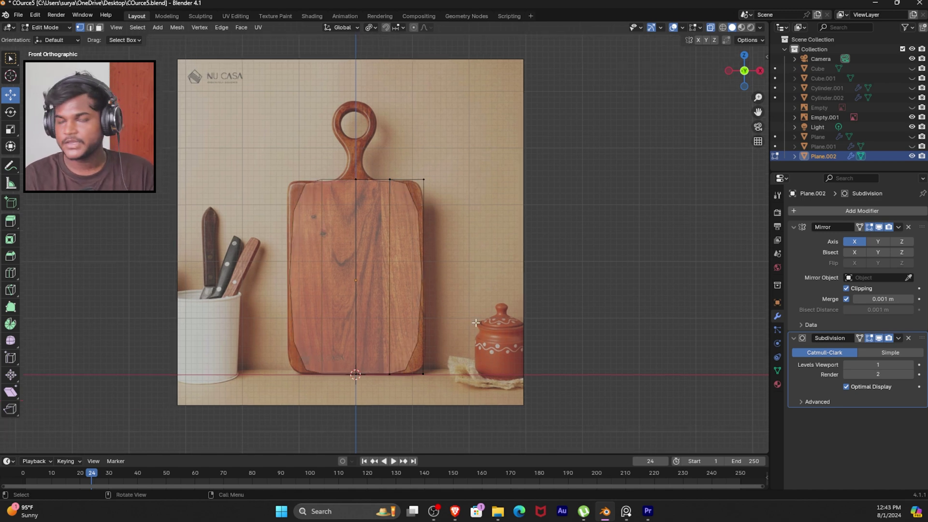
# Step: Add two horizontal loop cuts near the board's upper and lower edges, slid by factors of about -0.729 and 0.744
pyautogui.hotkey('ctrl', 'r')
pyautogui.click(415, 231)
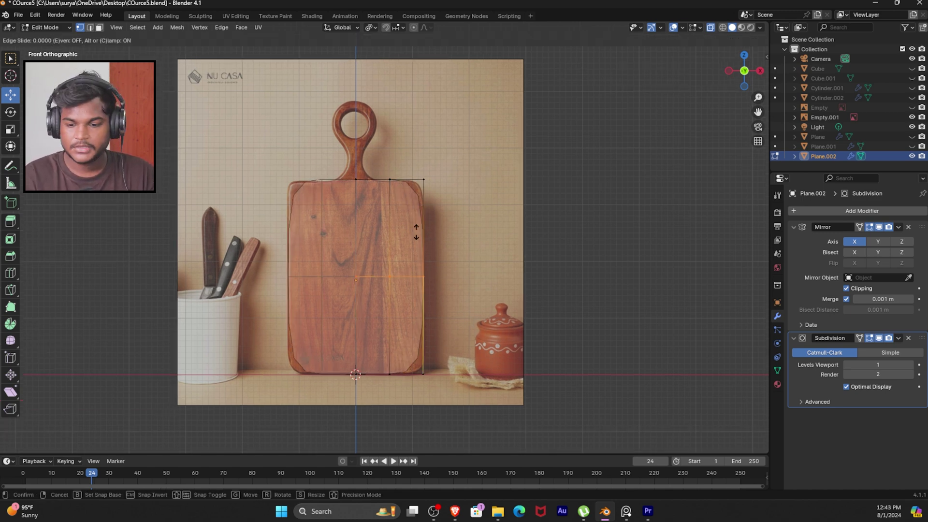
pyautogui.click(419, 161)
pyautogui.hotkey('ctrl', 'r')
pyautogui.click(424, 289)
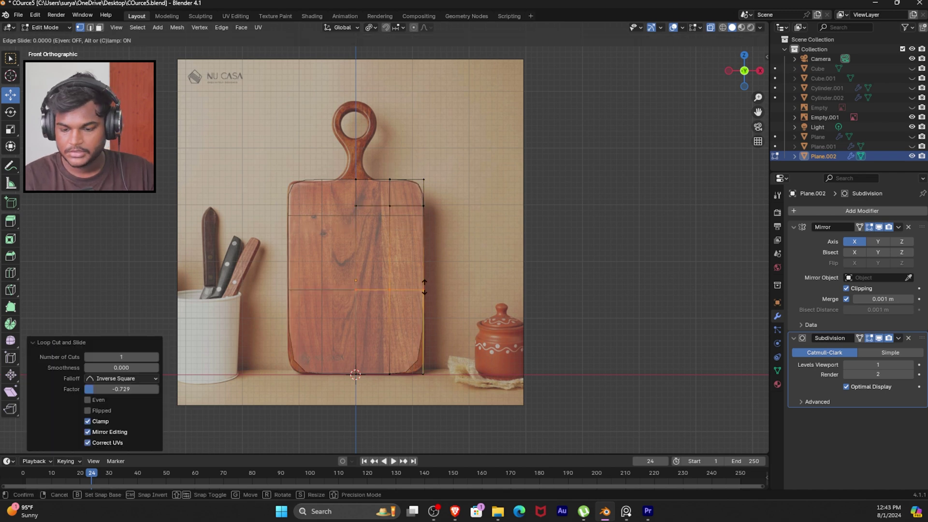
pyautogui.click(430, 350)
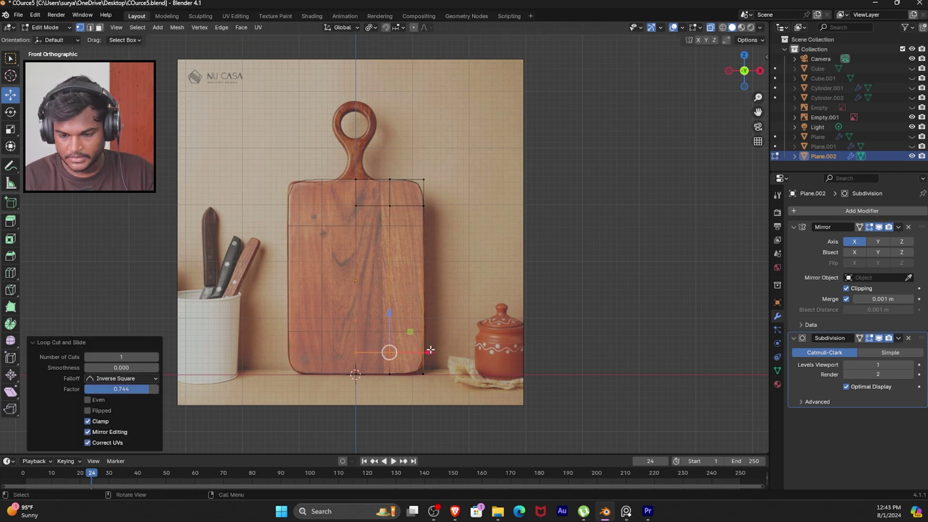
pyautogui.click(476, 313)
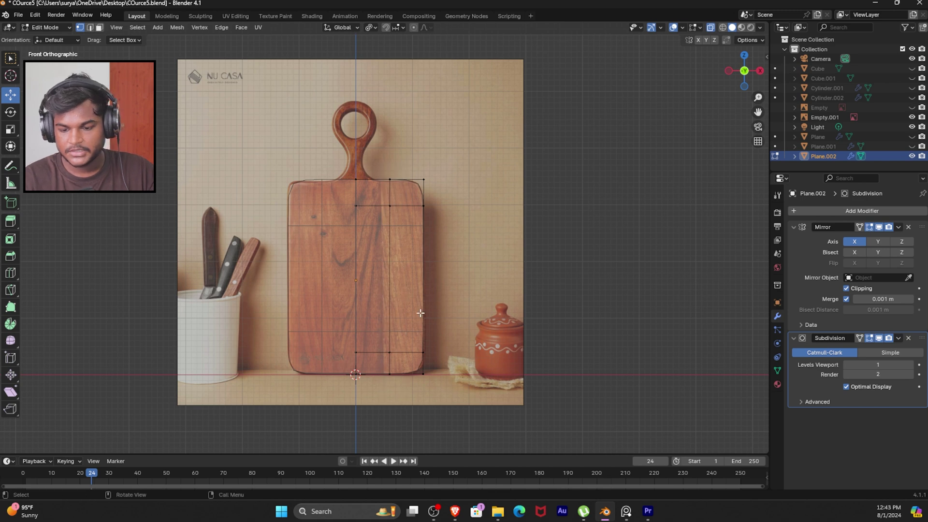
# Step: Move the vertical edge loop of the half plane slightly outward along X to tighten the rounded corners
pyautogui.press('2')
pyautogui.keyDown('alt'); pyautogui.click(390, 271); pyautogui.keyUp('alt')
pyautogui.moveTo(419, 277); pyautogui.dragTo(428, 278)
pyautogui.click(446, 280)
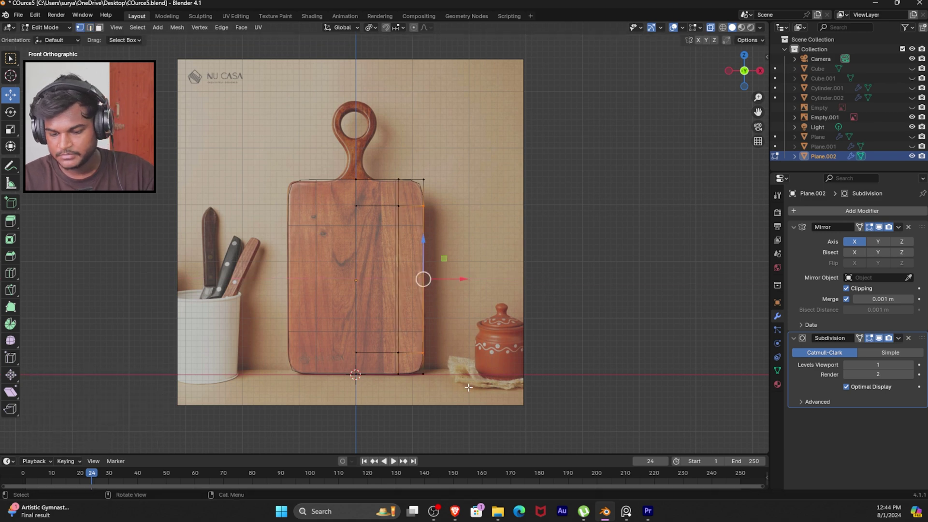
# Step: Return to Object Mode, set the Subdivision modifier's viewport levels to 2, and turn X-ray off
pyautogui.press('Tab')
pyautogui.click(910, 365)
pyautogui.click(710, 28)
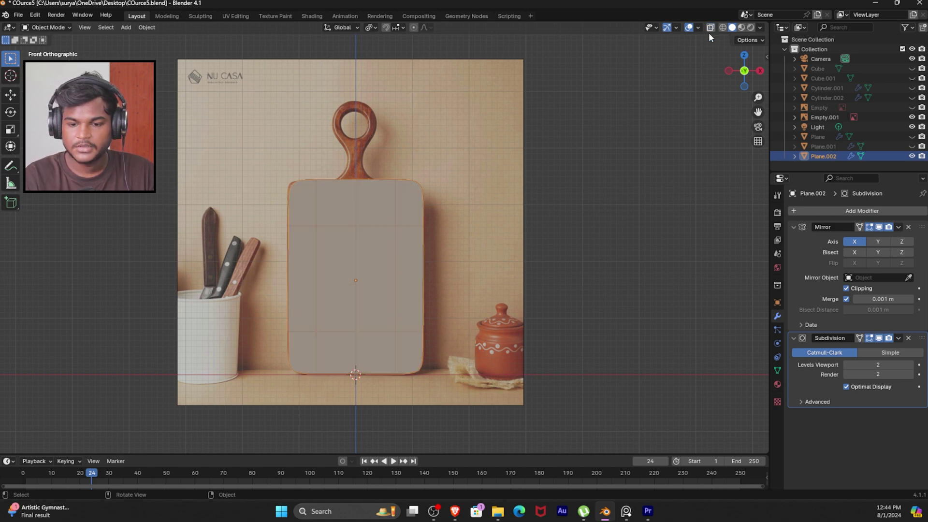
# Step: Move the reference image about 0.467 m back along Y behind the board, and return to the front view
pyautogui.moveTo(561, 299); pyautogui.dragTo(440, 296, button='middle')
pyautogui.click(570, 312)
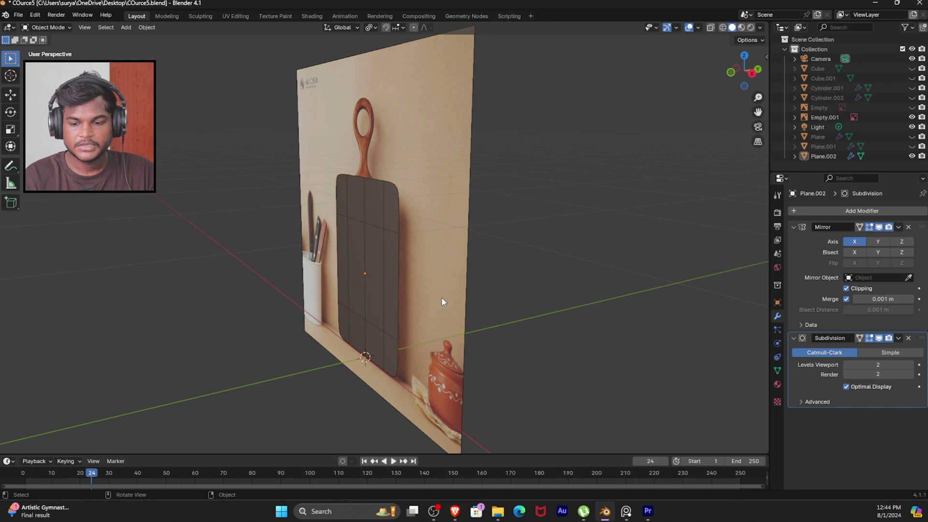
pyautogui.click(440, 297)
pyautogui.press('g')
pyautogui.press('y')
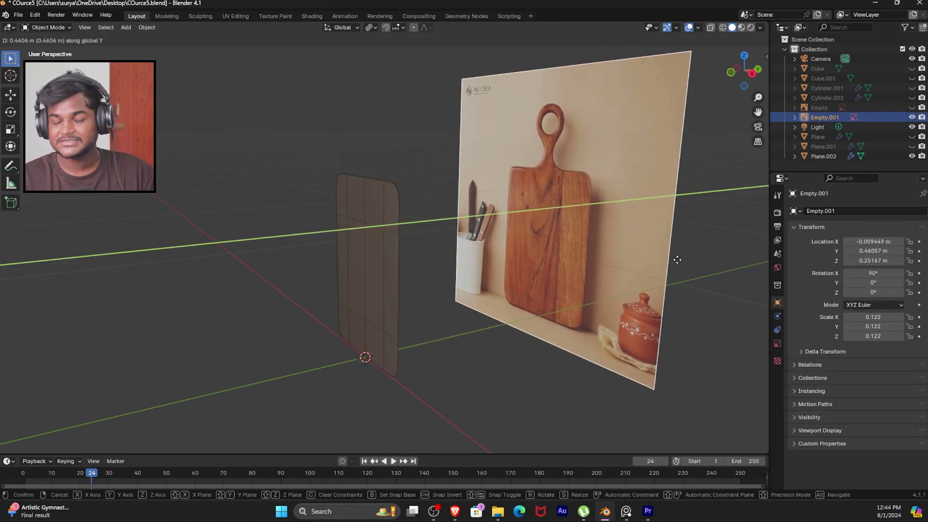
pyautogui.click(677, 258)
pyautogui.press('KP_1')
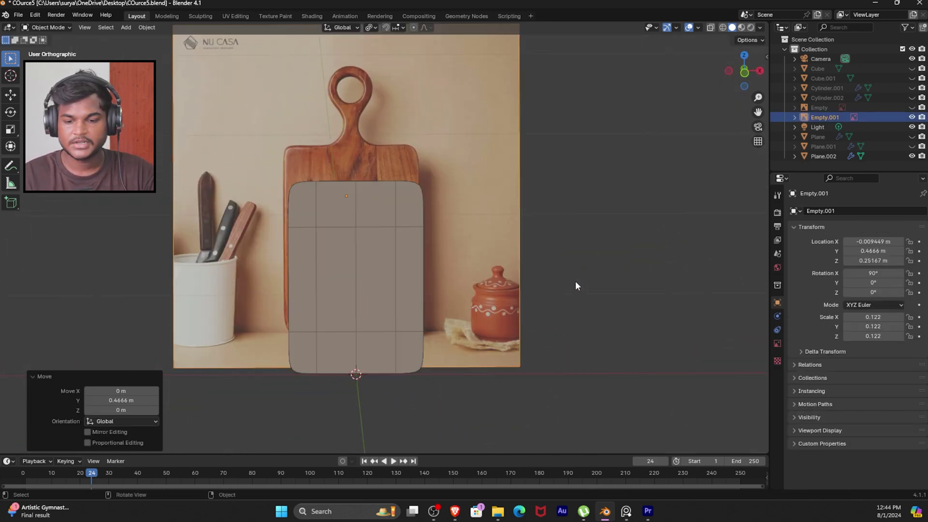
# Step: In Edit Mode on the board, add a vertical loop cut in line with the handle's base, slid by a factor of about 0.116
pyautogui.click(569, 231)
pyautogui.click(392, 250)
pyautogui.keyDown('shift'); pyautogui.moveTo(455, 224); pyautogui.dragTo(474, 277, button='middle'); pyautogui.keyUp('shift')
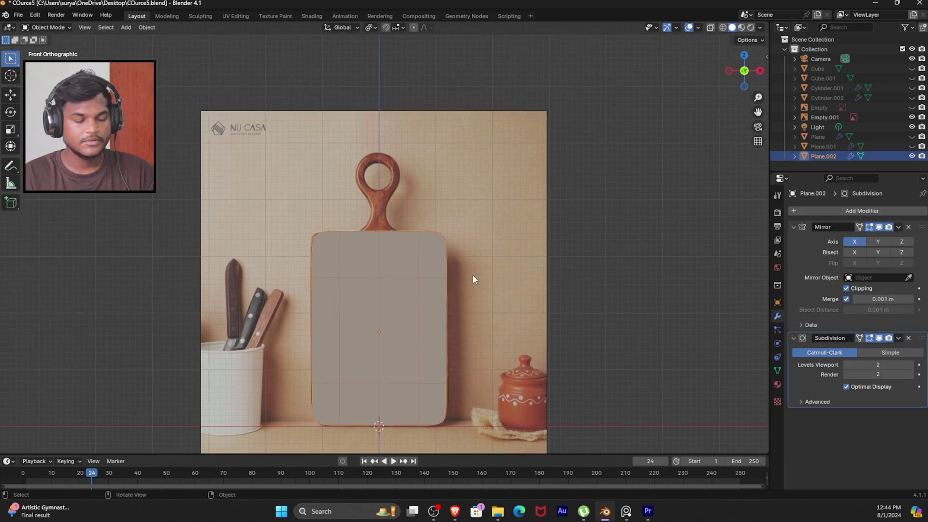
pyautogui.press('Tab')
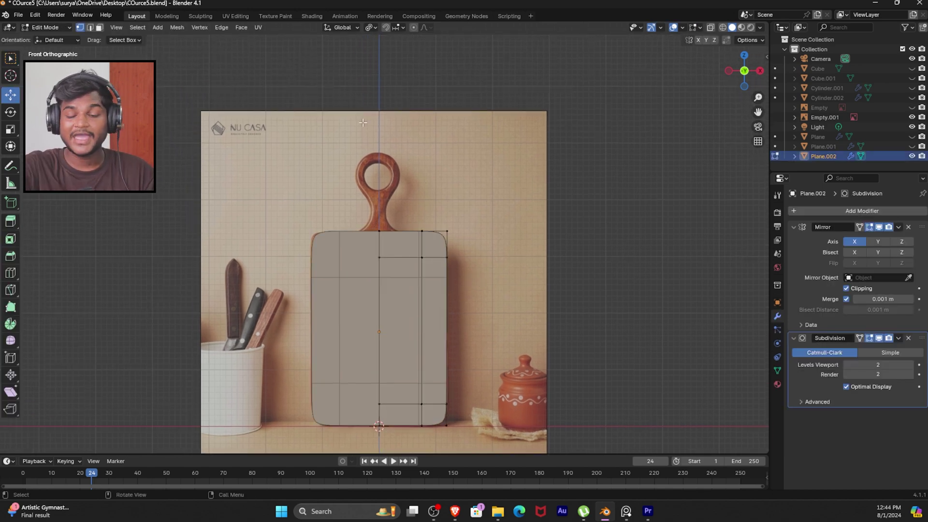
pyautogui.hotkey('ctrl', 'r')
pyautogui.click(400, 237)
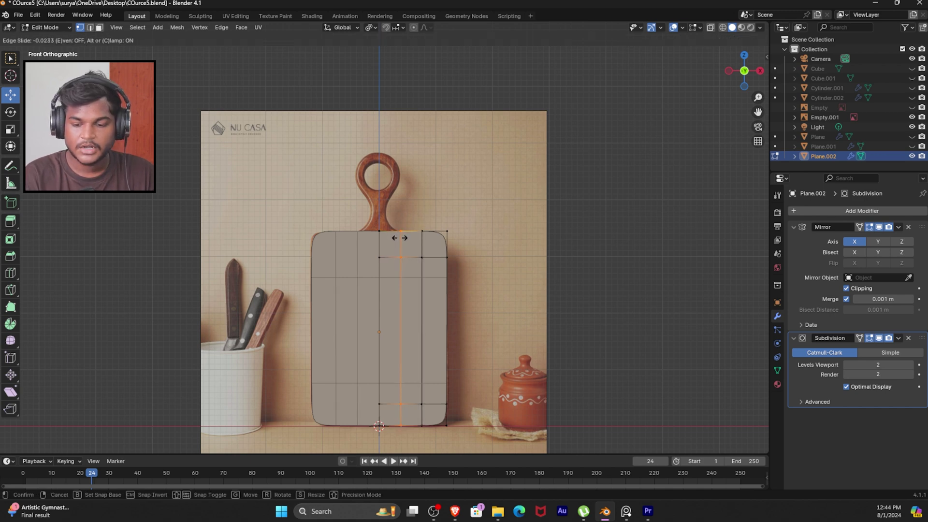
pyautogui.click(397, 239)
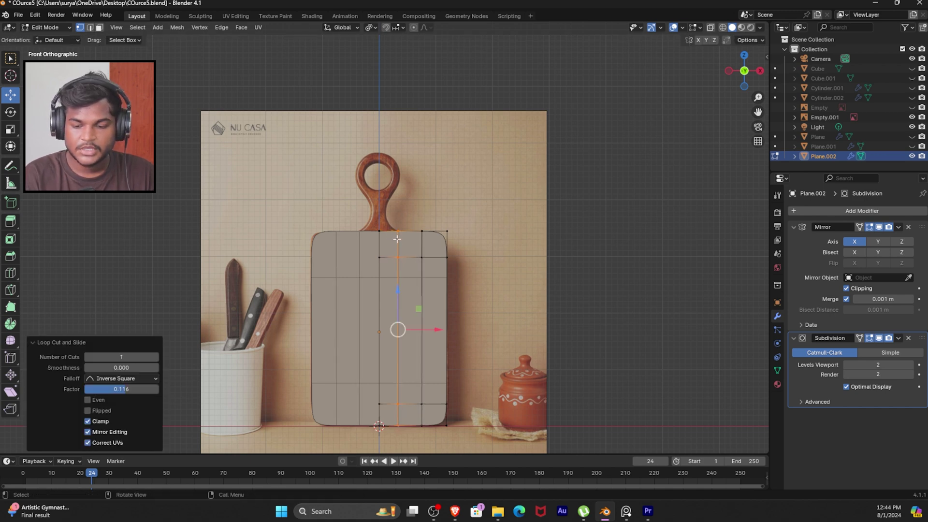
# Step: Turn X-ray on and disable the Subdivision modifier's display in the viewport
pyautogui.click(711, 28)
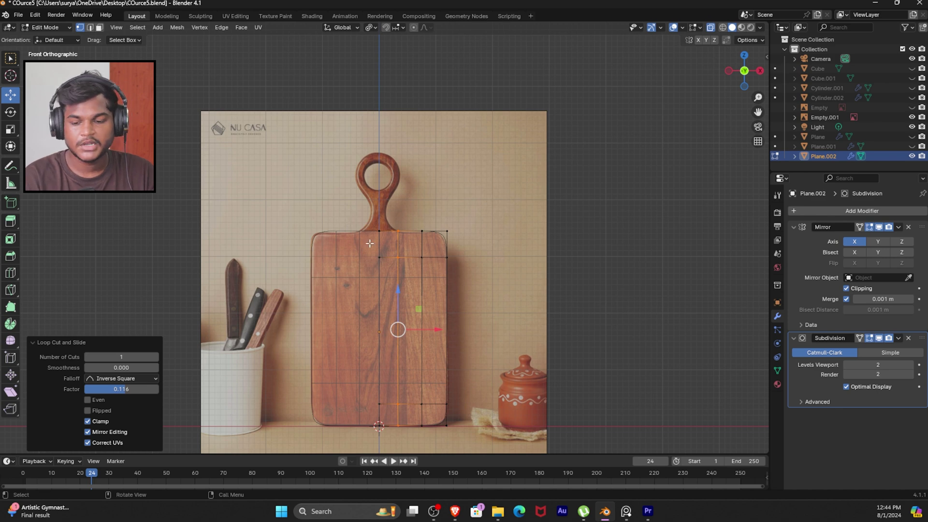
pyautogui.moveTo(468, 346)
pyautogui.keyDown('shift'); pyautogui.mouseDown(button='middle')
pyautogui.moveTo(455, 318)
pyautogui.moveTo(455, 344)
pyautogui.mouseUp(button='middle'); pyautogui.keyUp('shift')
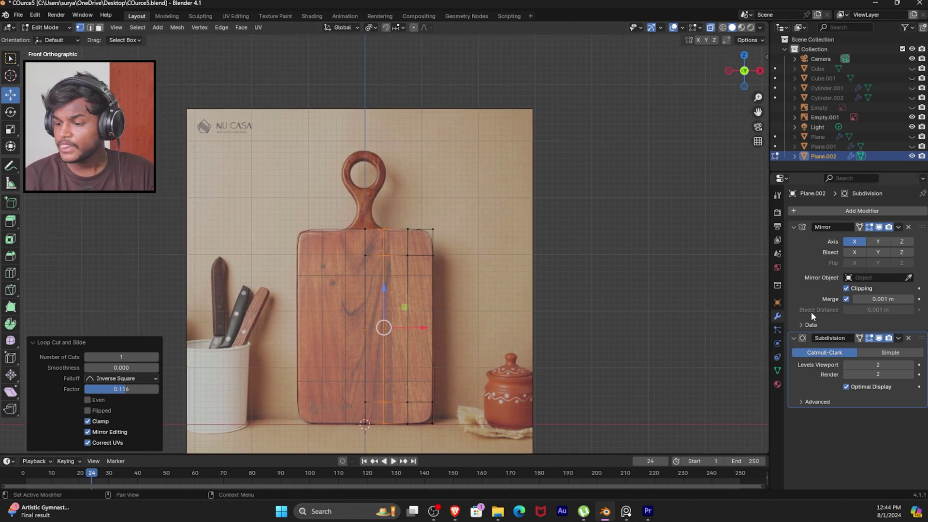
pyautogui.click(878, 339)
# Step: Extrude the board's innermost upper edge about 0.054 m up along Z and shift it inward along X to narrow the neck
pyautogui.keyDown('shift'); pyautogui.moveTo(445, 206); pyautogui.dragTo(444, 272, button='middle'); pyautogui.keyUp('shift')
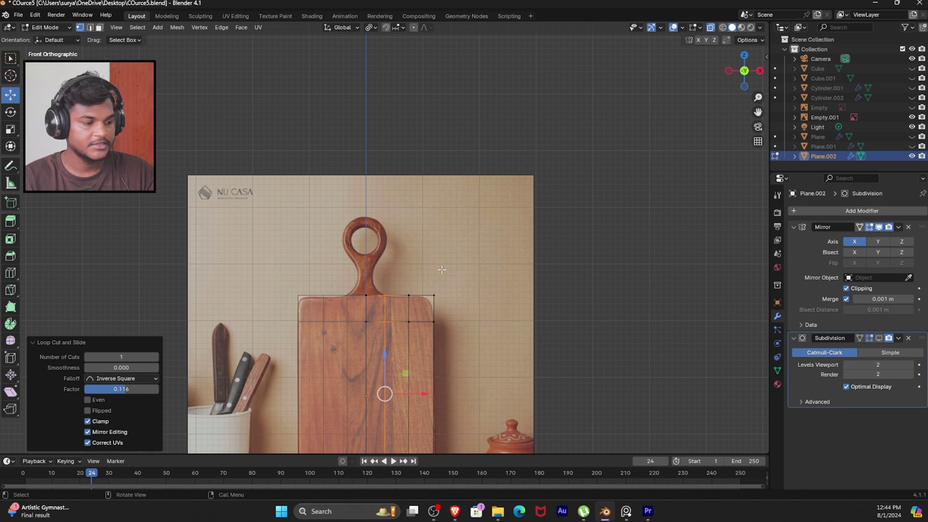
pyautogui.scroll(2, 419, 303)
pyautogui.press('3')
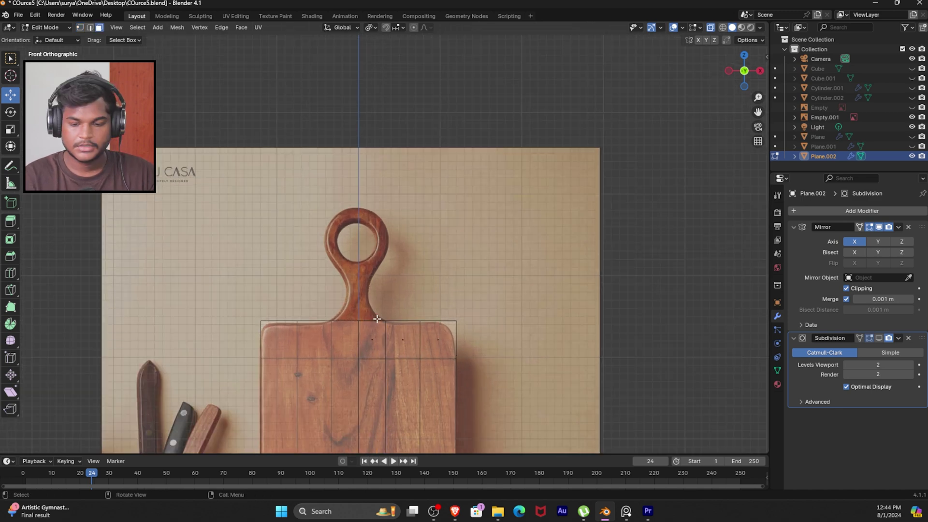
pyautogui.press('2')
pyautogui.click(375, 319)
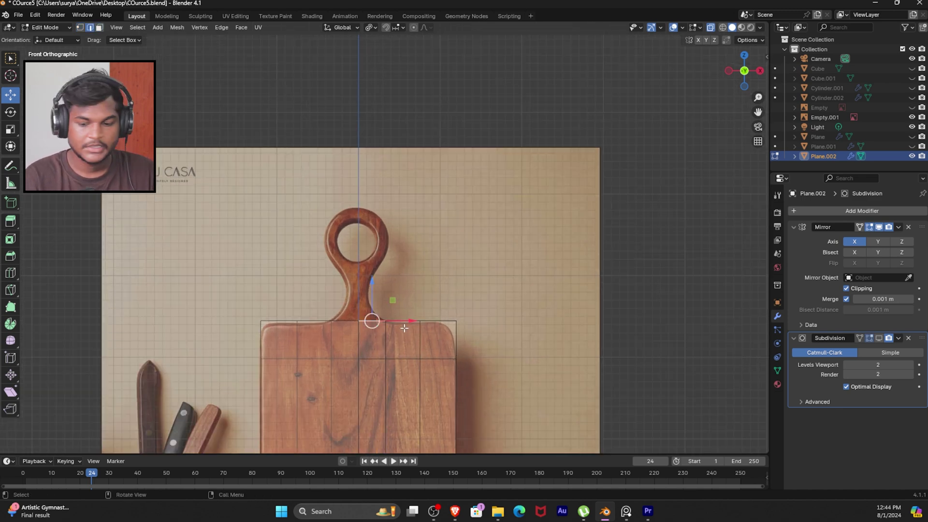
pyautogui.press('e')
pyautogui.press('z')
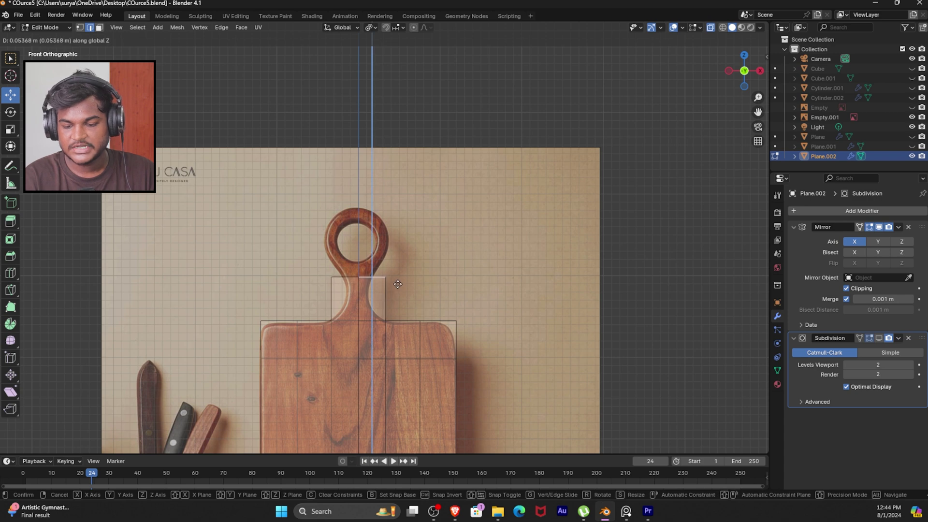
pyautogui.click(398, 284)
pyautogui.press('g')
pyautogui.press('x')
pyautogui.click(385, 271)
# Step: Raise the upper vertices of the neck along Z to the lower edge of the ring's hole
pyautogui.press('1')
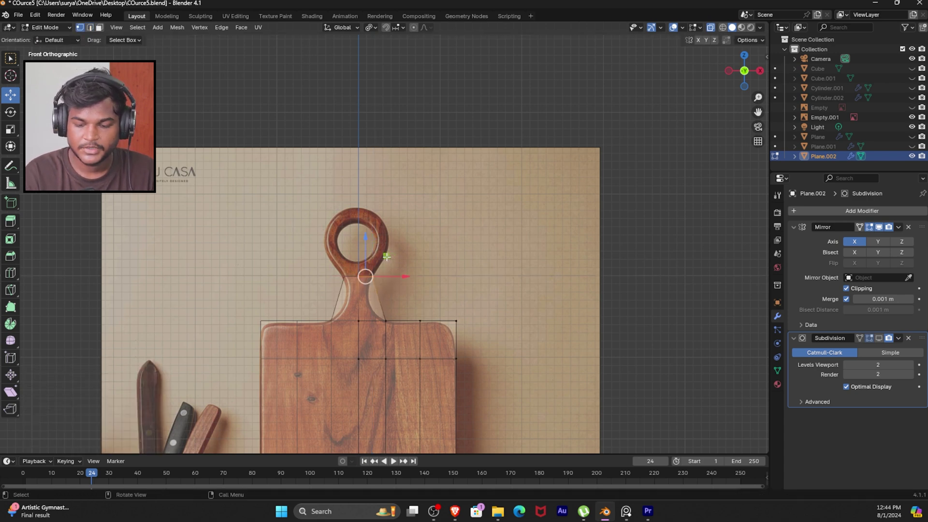
pyautogui.press('g')
pyautogui.press('z')
pyautogui.click(365, 241)
pyautogui.click(402, 284)
pyautogui.moveTo(347, 253); pyautogui.dragTo(382, 270)
pyautogui.press('g')
pyautogui.press('z')
pyautogui.click(367, 249)
pyautogui.click(410, 307)
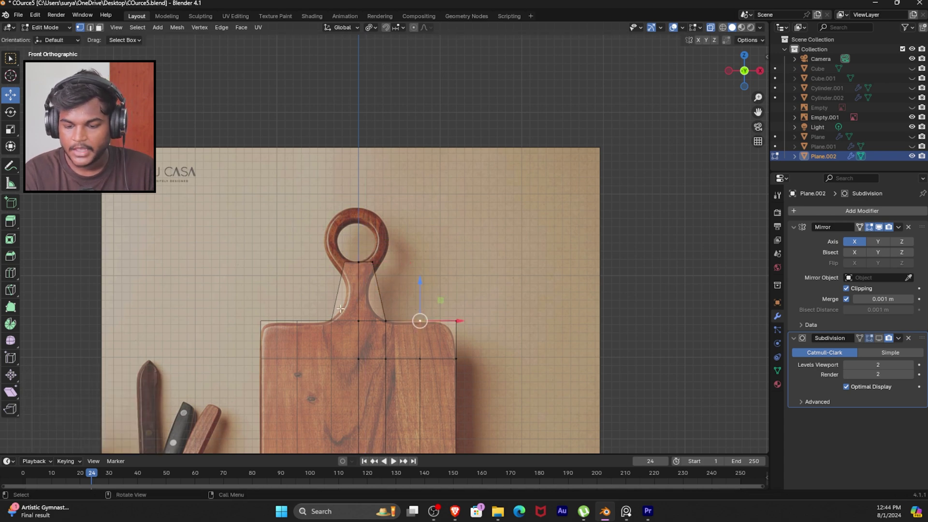
# Step: Add a horizontal loop cut across the middle of the neck and move its outer vertex inward to the photo's outline
pyautogui.hotkey('ctrl', 't')
pyautogui.hotkey('ctrl', 'r')
pyautogui.click(380, 291)
pyautogui.click(379, 291)
pyautogui.moveTo(408, 293); pyautogui.dragTo(392, 294)
pyautogui.click(386, 321)
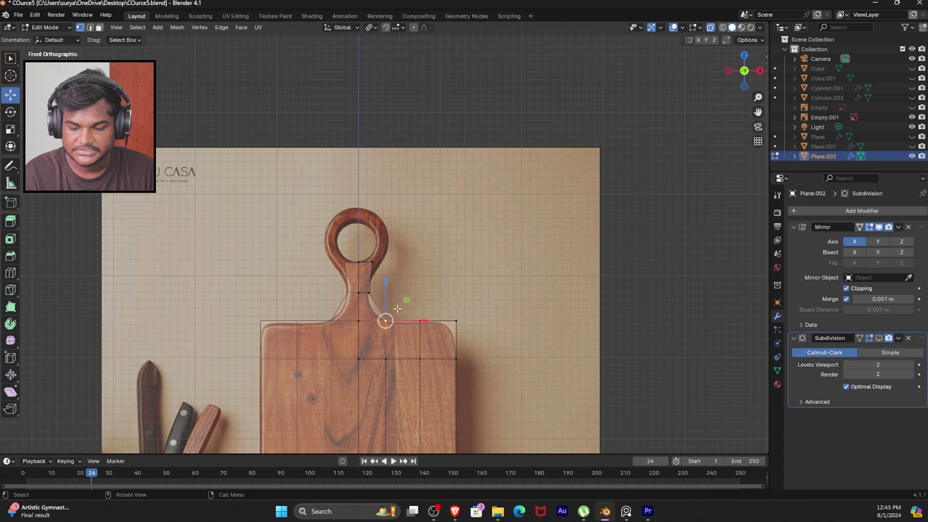
# Step: Add a second loop cut across the lower part of the neck and fit its outer vertex to the neck's curve
pyautogui.hotkey('ctrl', 'r')
pyautogui.click(379, 309)
pyautogui.click(379, 309)
pyautogui.moveTo(406, 305); pyautogui.dragTo(389, 305)
pyautogui.hotkey('ctrl', 'z')
pyautogui.press('g')
pyautogui.click(409, 296)
pyautogui.click(409, 296)
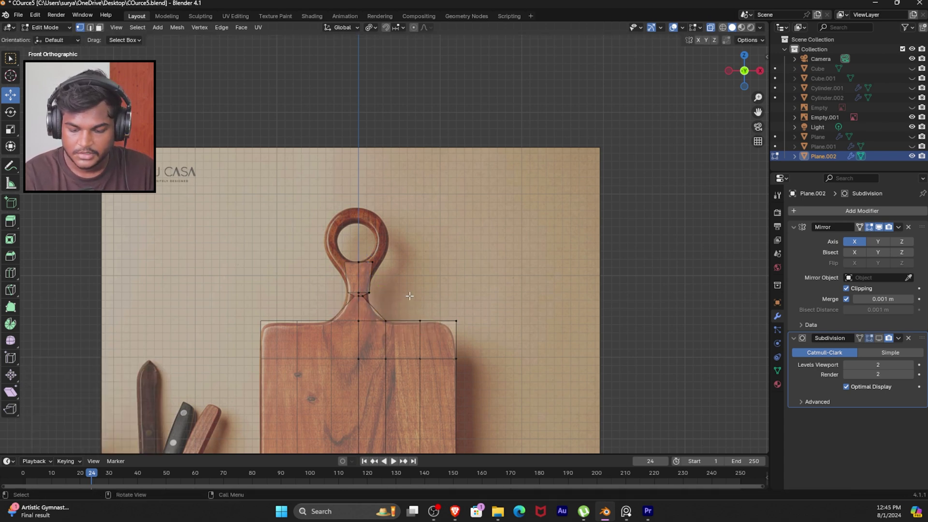
pyautogui.click(409, 306)
pyautogui.moveTo(409, 307); pyautogui.dragTo(400, 308)
pyautogui.click(423, 284)
# Step: Slide the middle neck loop upward toward the ring
pyautogui.keyDown('shift'); pyautogui.moveTo(404, 230); pyautogui.dragTo(405, 241, button='middle'); pyautogui.keyUp('shift')
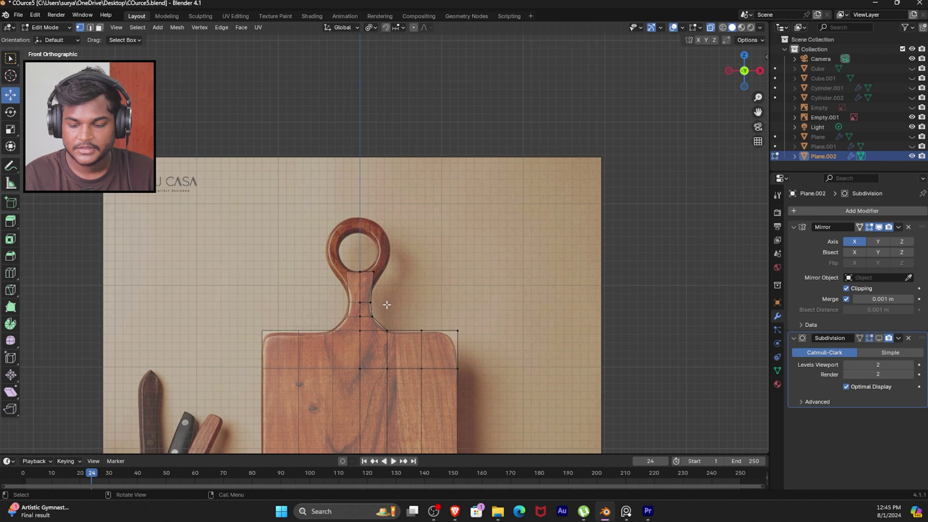
pyautogui.press('g')
pyautogui.press('g')
pyautogui.click(404, 293)
pyautogui.click(408, 311)
# Step: Raise the lower neck loop slightly along Z and adjust its outer vertex to the photo's outline
pyautogui.click(384, 315)
pyautogui.moveTo(390, 307); pyautogui.dragTo(353, 325)
pyautogui.press('g')
pyautogui.press('z')
pyautogui.click(410, 307)
pyautogui.click(410, 309)
pyautogui.click(386, 312)
pyautogui.moveTo(402, 313); pyautogui.dragTo(404, 293)
pyautogui.click(405, 314)
pyautogui.click(373, 310)
pyautogui.click(410, 306)
# Step: Move the neck's uppermost outer vertex inward along X and fine-tune it against the ring's inner edge
pyautogui.click(380, 293)
pyautogui.click(378, 272)
pyautogui.press('g')
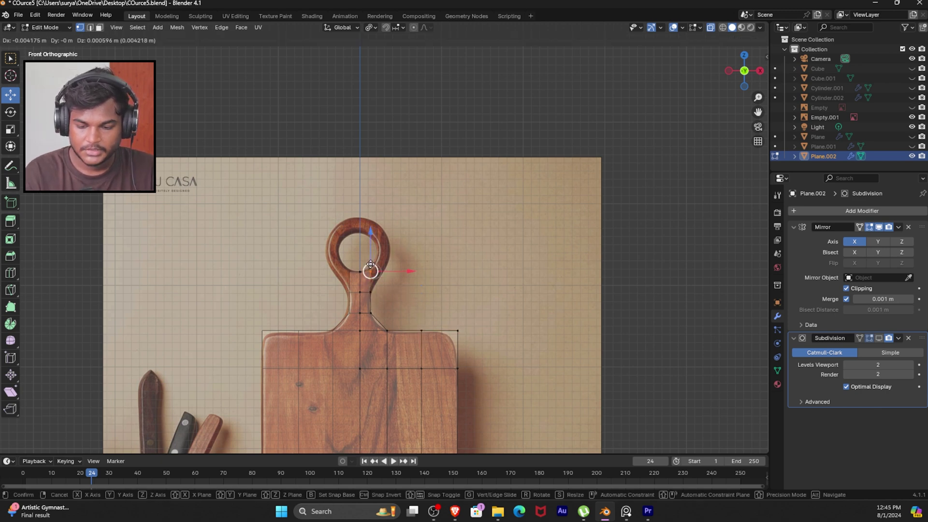
pyautogui.click(375, 271)
pyautogui.press('g')
pyautogui.press('x')
pyautogui.moveTo(390, 271); pyautogui.dragTo(390, 272)
pyautogui.click(385, 298)
pyautogui.click(378, 273)
pyautogui.moveTo(373, 242); pyautogui.dragTo(373, 239)
pyautogui.moveTo(392, 267); pyautogui.dragTo(390, 267)
pyautogui.click(389, 268)
pyautogui.click(409, 291)
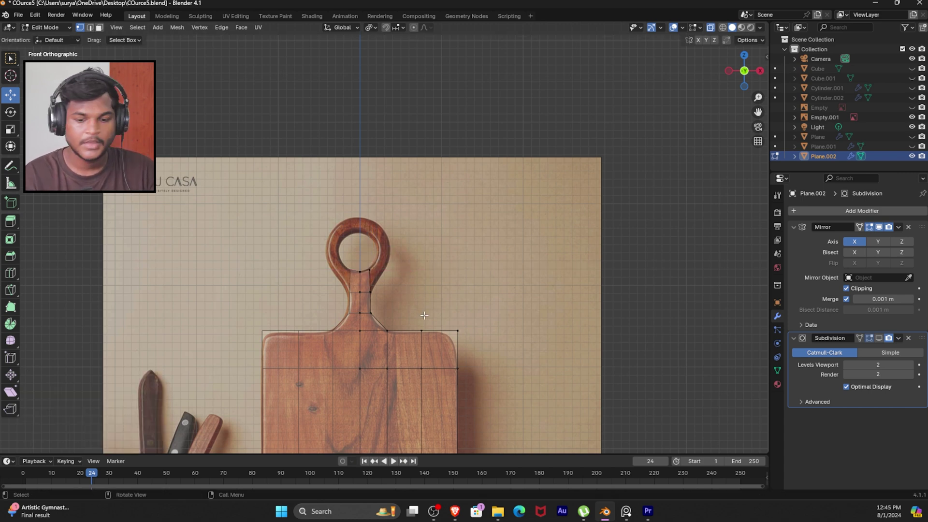
# Step: Extrude the neck's uppermost side edge about 0.013 m in X and 0.021 m in Z, rotate it about -57°, and scale it by 0.605
pyautogui.click(371, 281)
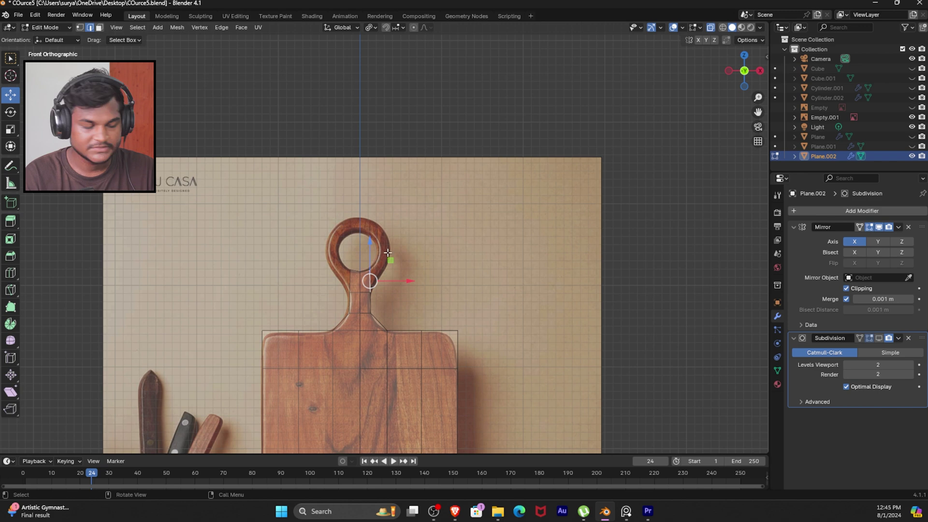
pyautogui.press('e')
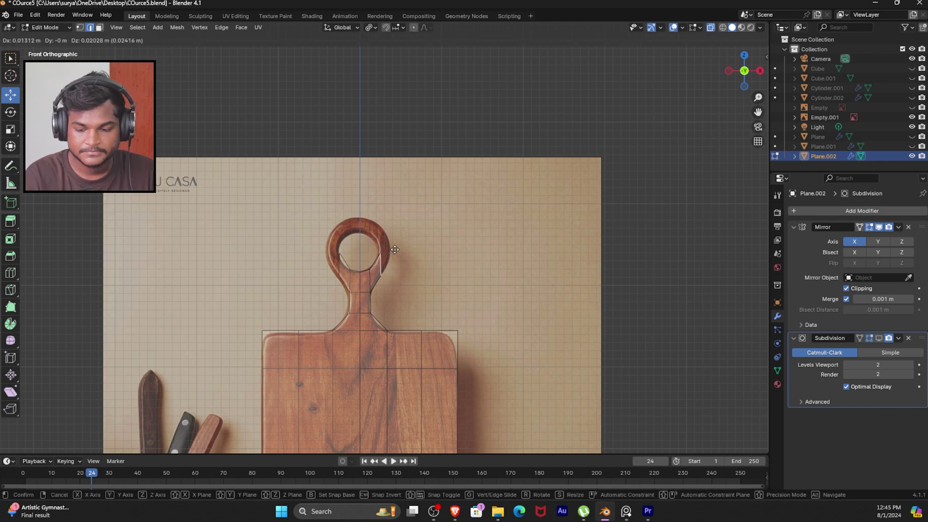
pyautogui.click(396, 248)
pyautogui.press('r')
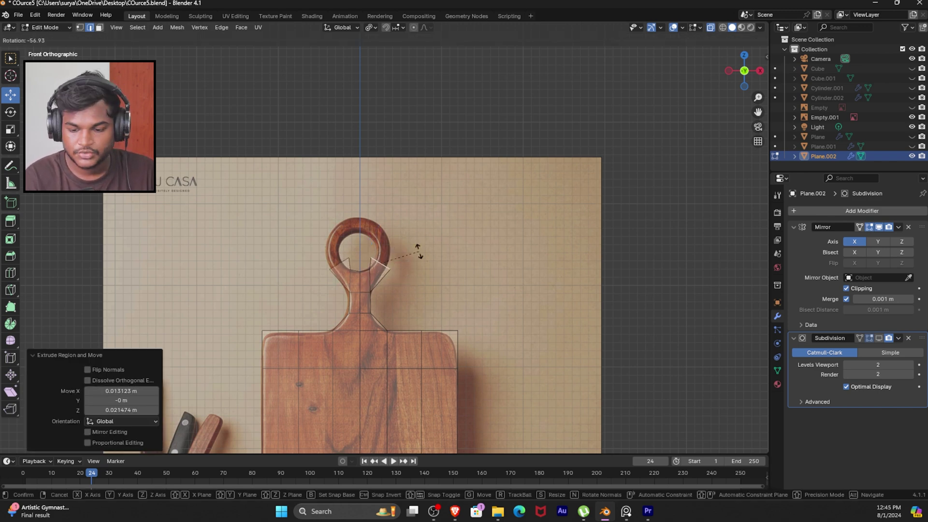
pyautogui.click(419, 254)
pyautogui.press('s')
pyautogui.click(414, 267)
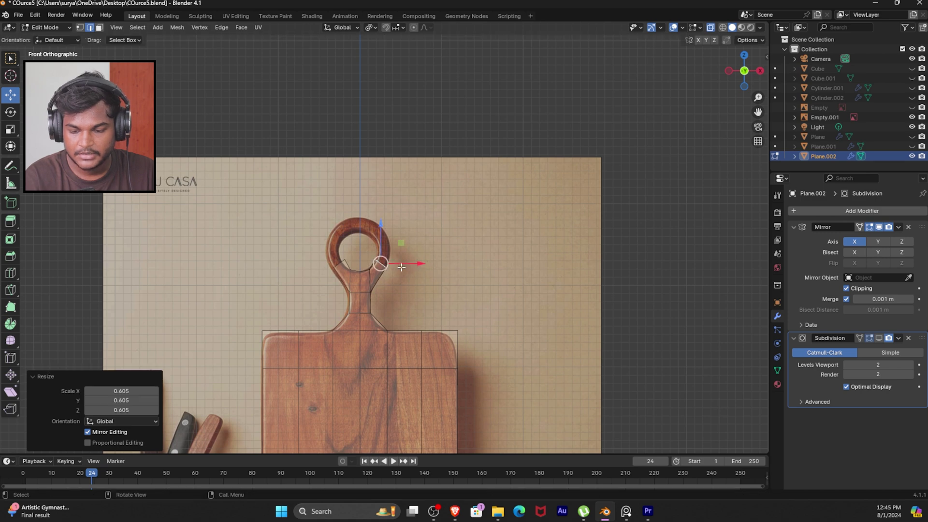
# Step: In vertex mode, move the outer and inner vertices of the newly extruded neck edge onto the ring's outline in the photo
pyautogui.press('1')
pyautogui.click(389, 266)
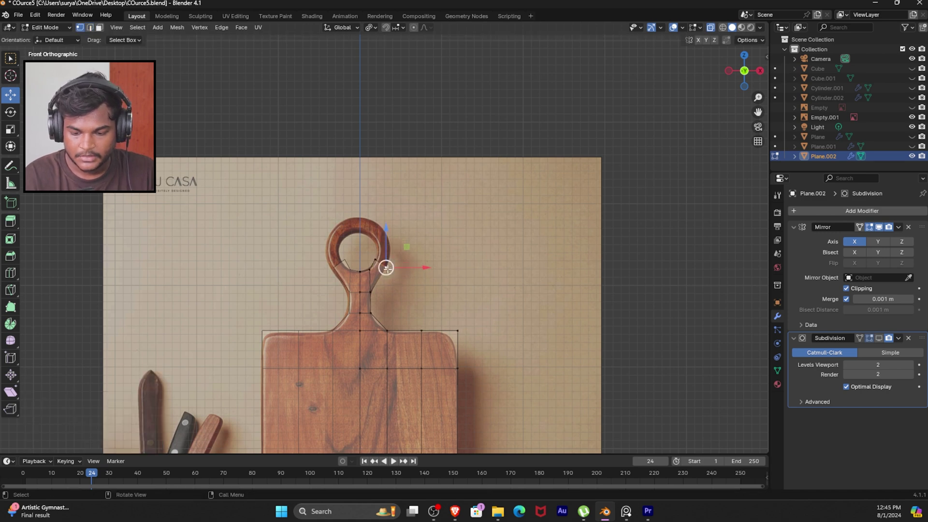
pyautogui.click(378, 289)
pyautogui.moveTo(373, 288); pyautogui.dragTo(392, 270)
pyautogui.click(386, 265)
pyautogui.click(375, 259)
pyautogui.click(386, 266)
pyautogui.click(385, 262)
pyautogui.press('g')
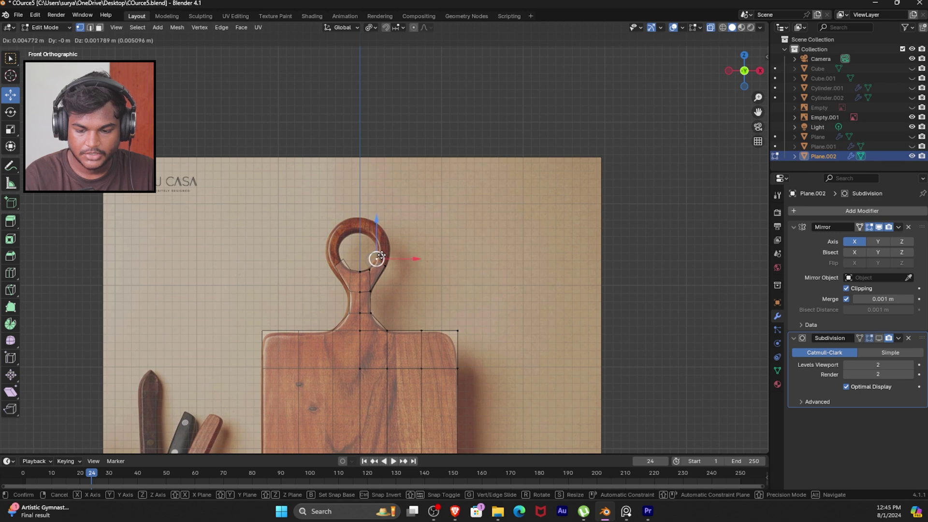
pyautogui.click(382, 255)
# Step: Extrude the edge upward along the ring's side and position the new edge over the photo
pyautogui.moveTo(409, 284); pyautogui.dragTo(377, 256)
pyautogui.click(418, 282)
pyautogui.press('e')
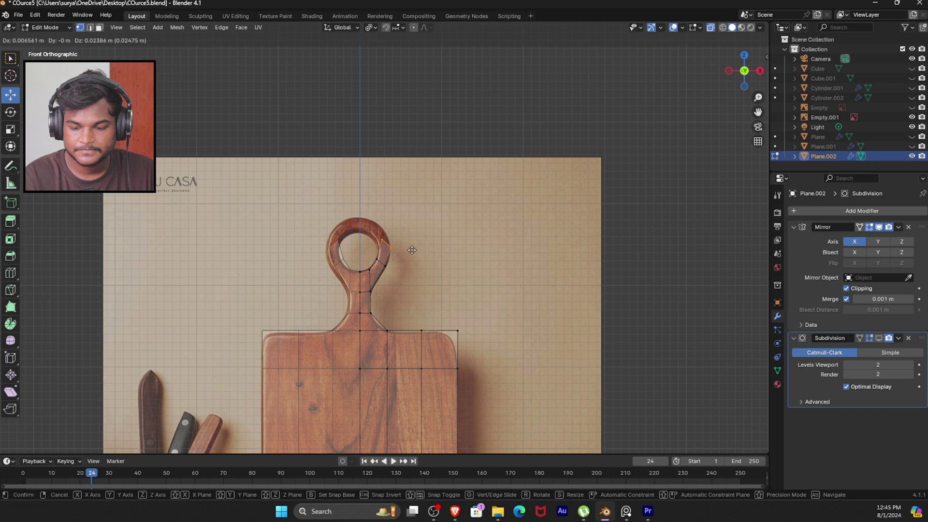
pyautogui.click(419, 269)
pyautogui.press('g')
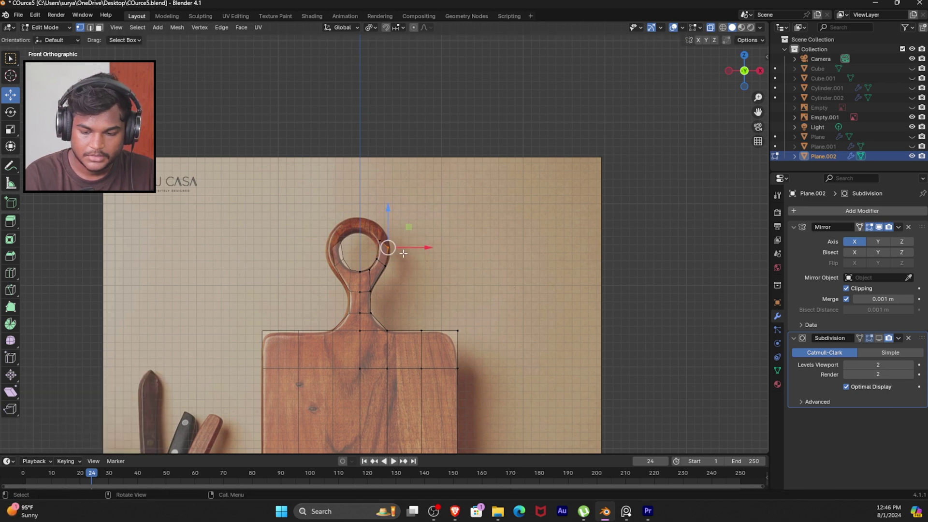
pyautogui.click(392, 243)
# Step: Nudge the ring's lower outer vertex to the photo's outline and rotate the new side edge about -27.7°
pyautogui.click(385, 265)
pyautogui.press('g')
pyautogui.moveTo(392, 268); pyautogui.dragTo(393, 269)
pyautogui.moveTo(370, 232); pyautogui.dragTo(407, 248)
pyautogui.press('r')
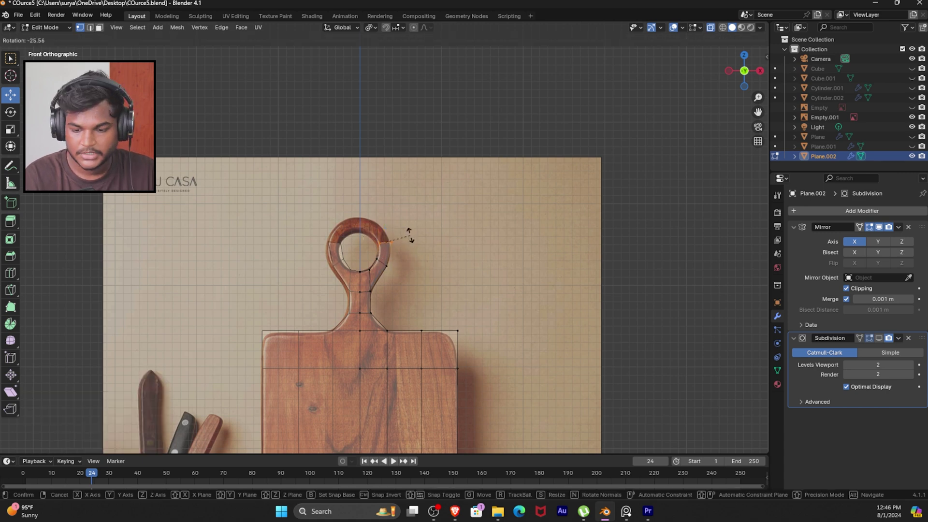
pyautogui.click(412, 236)
# Step: Extrude the side edge about -0.013 m in X and 0.015 m in Z along the ring's upper curve and adjust its position
pyautogui.press('g')
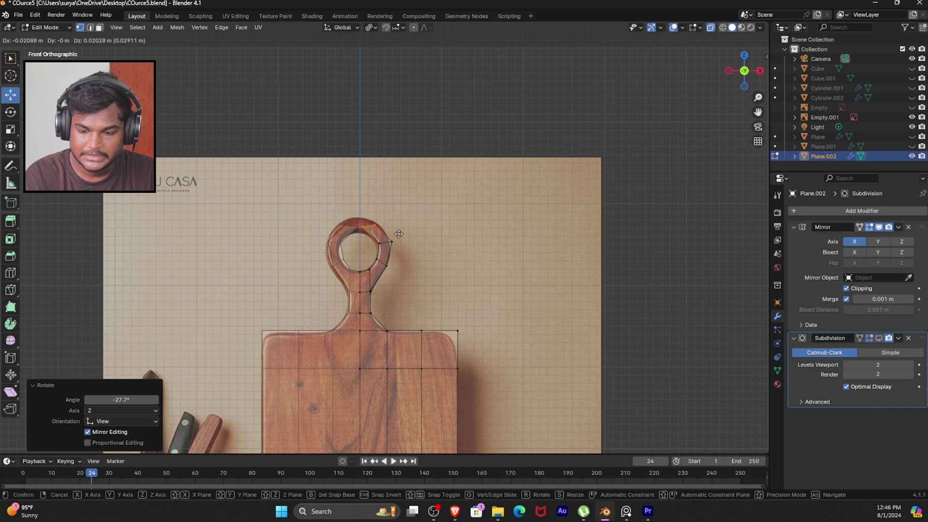
pyautogui.click(404, 239)
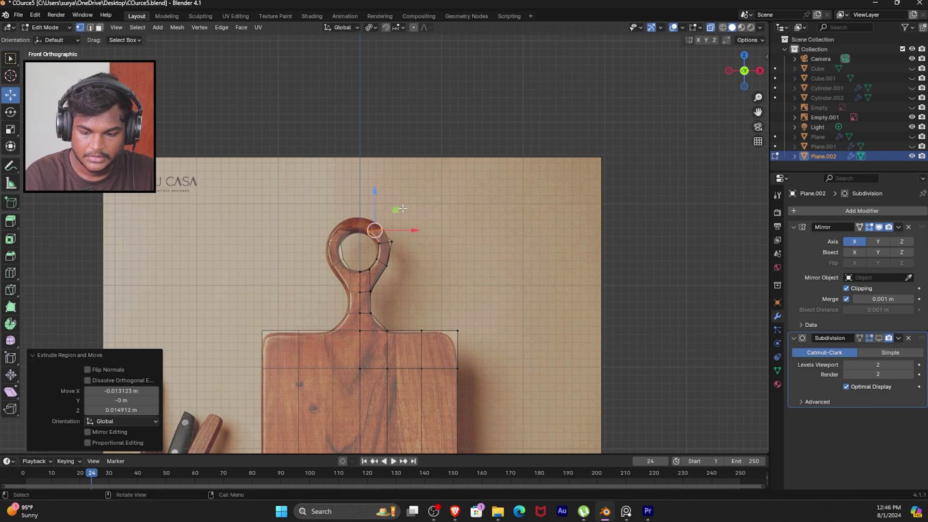
pyautogui.press('g')
pyautogui.click(383, 247)
pyautogui.click(383, 247)
# Step: Move the inner and outer vertices of the upper ring edge to match the ring's inner and outer outlines
pyautogui.click(371, 232)
pyautogui.press('g')
pyautogui.click(373, 236)
pyautogui.click(385, 226)
pyautogui.press('g')
pyautogui.click(383, 226)
pyautogui.click(372, 235)
pyautogui.press('g')
pyautogui.click(397, 225)
pyautogui.hotkey('ctrl', 'z')
pyautogui.press('g')
pyautogui.click(398, 223)
pyautogui.hotkey('ctrl', 'z')
# Step: Extrude the upper ring edge to the mirror centre line to close the ring, and move the new vertices along Z
pyautogui.click(380, 224)
pyautogui.keyDown('shift'); pyautogui.click(372, 235); pyautogui.keyUp('shift')
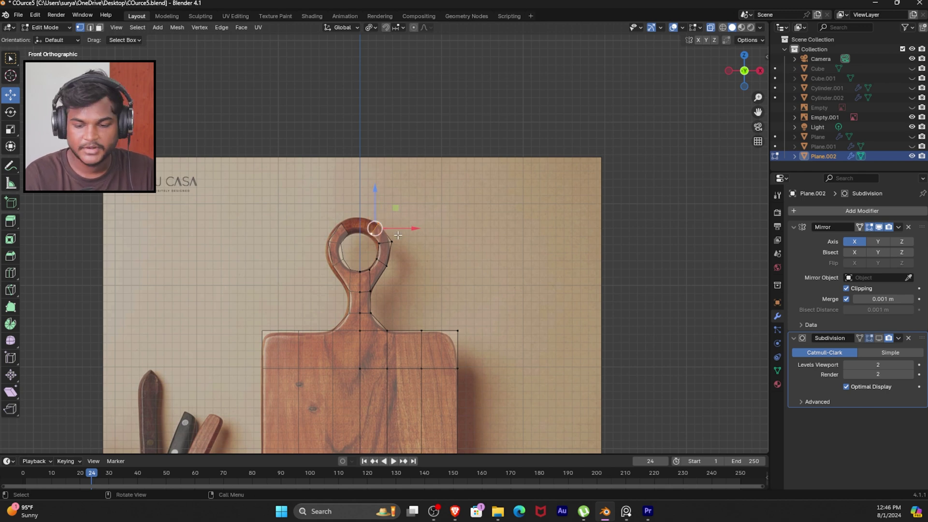
pyautogui.press('e')
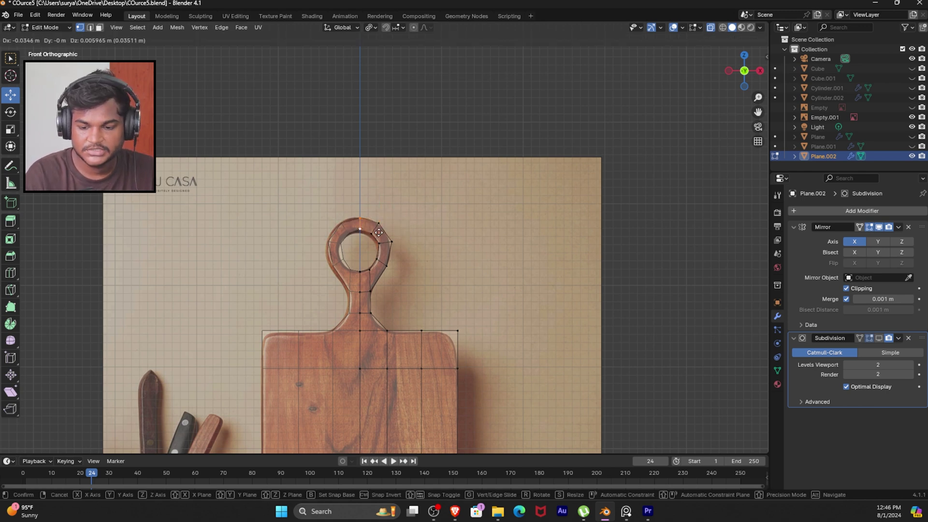
pyautogui.click(380, 234)
pyautogui.press('g')
pyautogui.press('z')
pyautogui.click(366, 212)
# Step: Raise the ring's topmost outer centre vertex about 0.0036 m along Z and preview the smoothed shape in Object Mode
pyautogui.click(379, 224)
pyautogui.click(360, 218)
pyautogui.moveTo(360, 204); pyautogui.dragTo(360, 201)
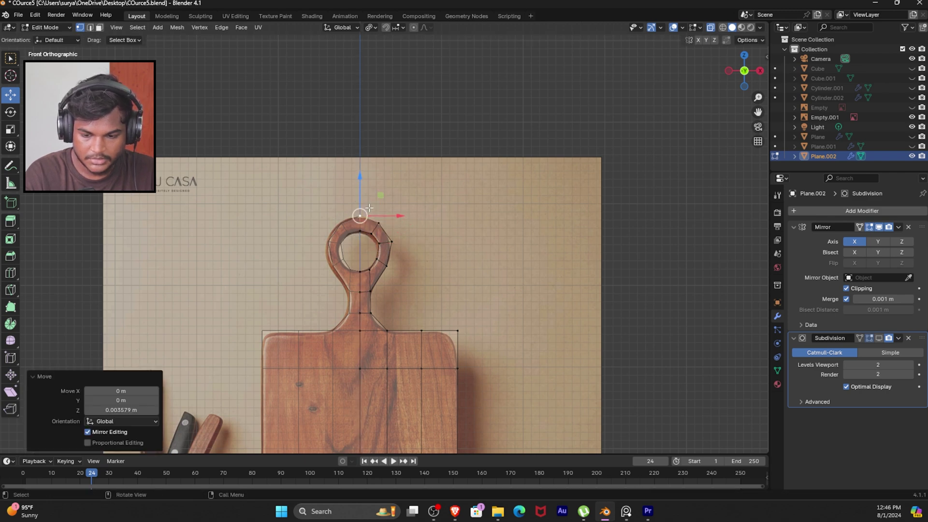
pyautogui.click(379, 224)
pyautogui.click(380, 249)
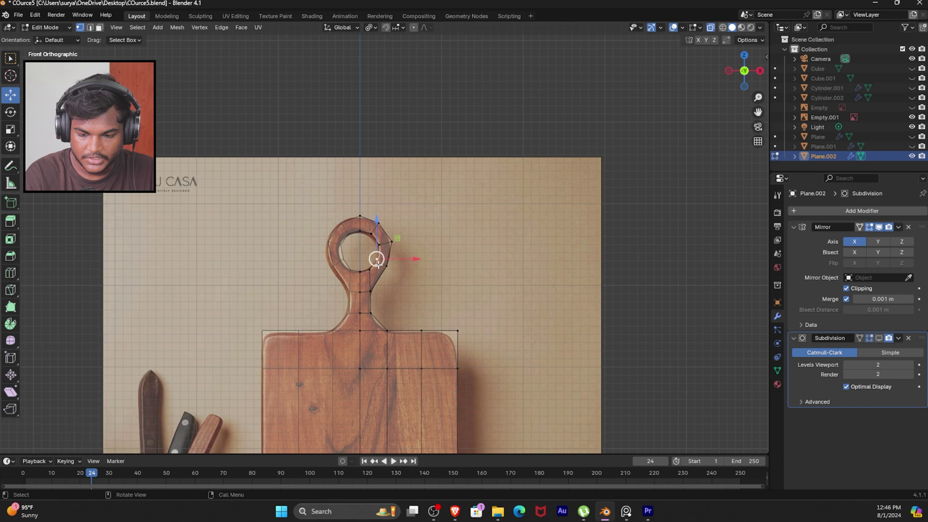
pyautogui.press('Tab')
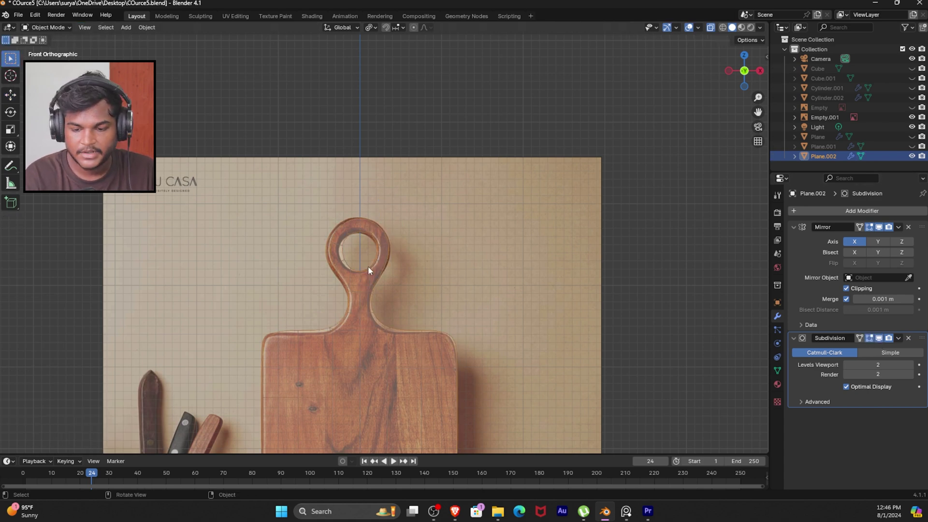
pyautogui.scroll(2, 369, 262)
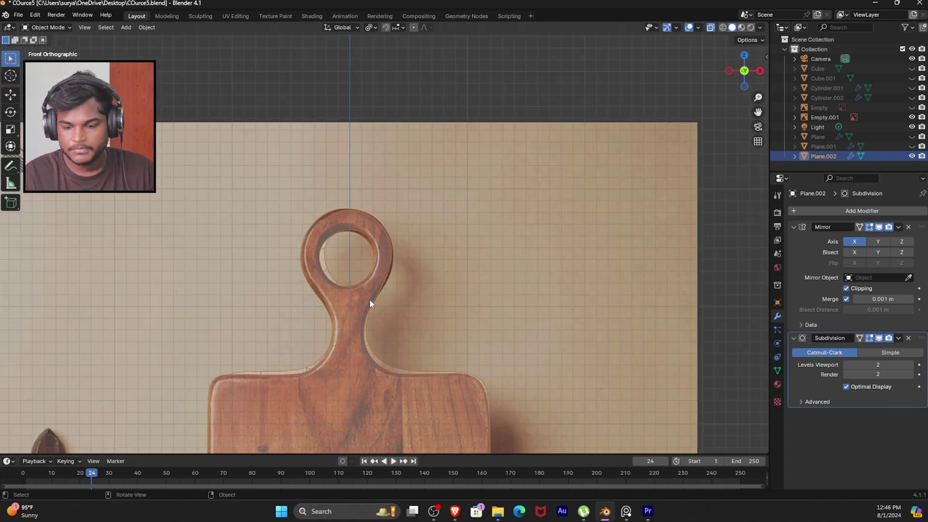
# Step: Back in Edit Mode, adjust the ring's lower inner vertex and raise the upper inner centre vertex 0.0029 m along Z
pyautogui.press('Tab')
pyautogui.click(371, 271)
pyautogui.moveTo(393, 270); pyautogui.dragTo(397, 270)
pyautogui.click(350, 228)
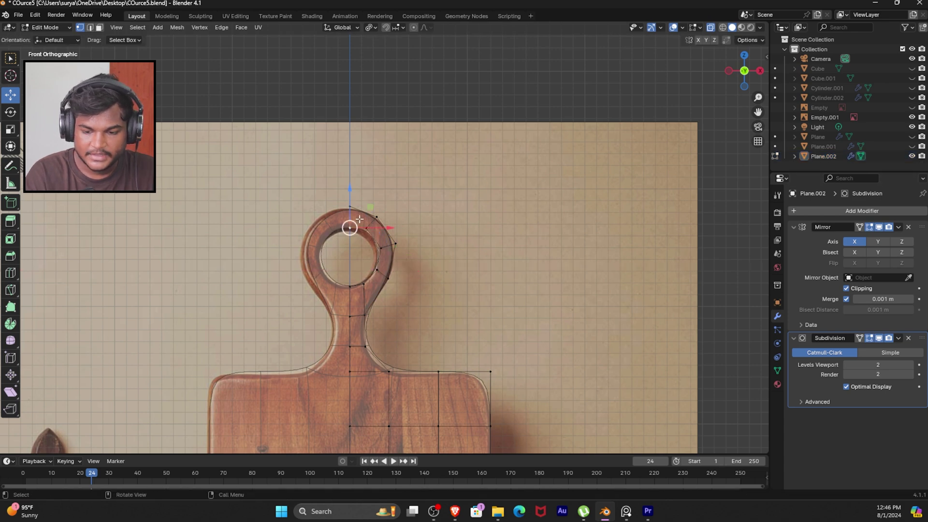
pyautogui.moveTo(348, 209); pyautogui.dragTo(348, 204)
pyautogui.click(348, 204)
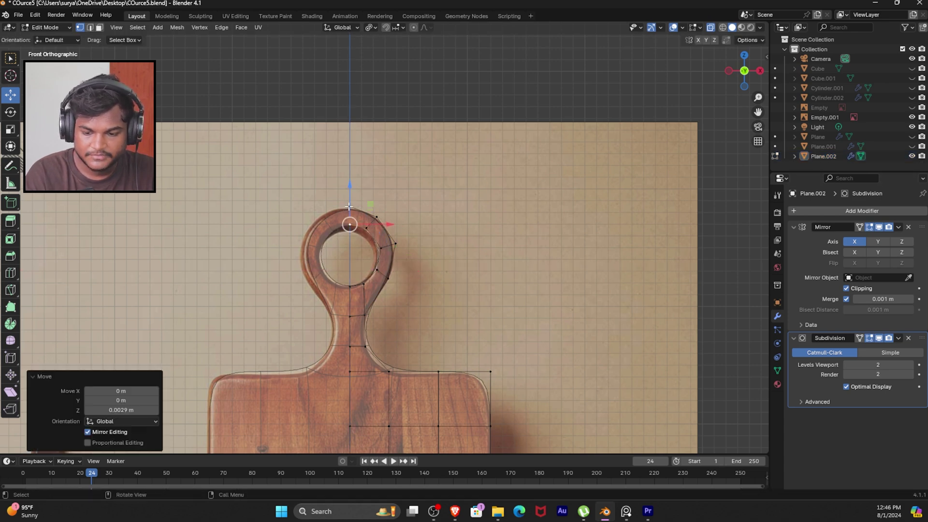
# Step: Temporarily hide the board mesh to examine the ring handle's edges in the reference photo, and show it again
pyautogui.click(912, 156)
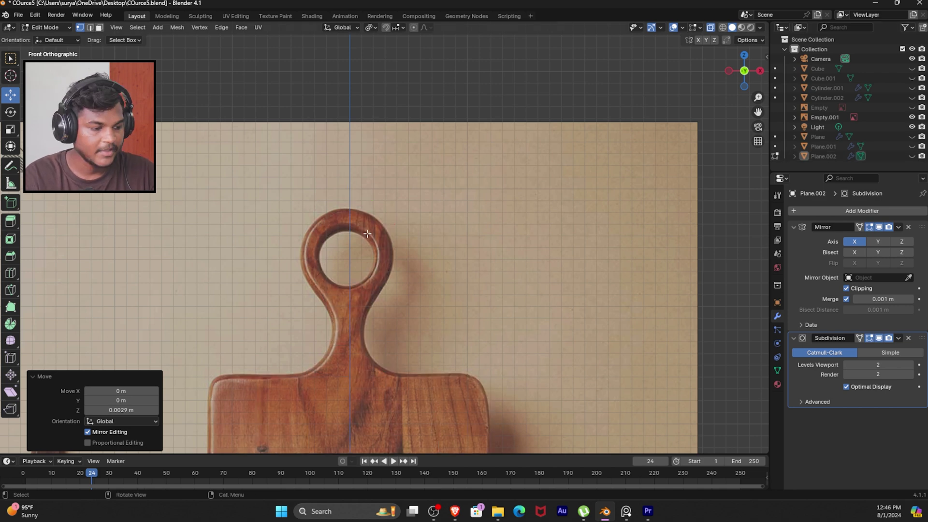
pyautogui.scroll(5, 367, 234)
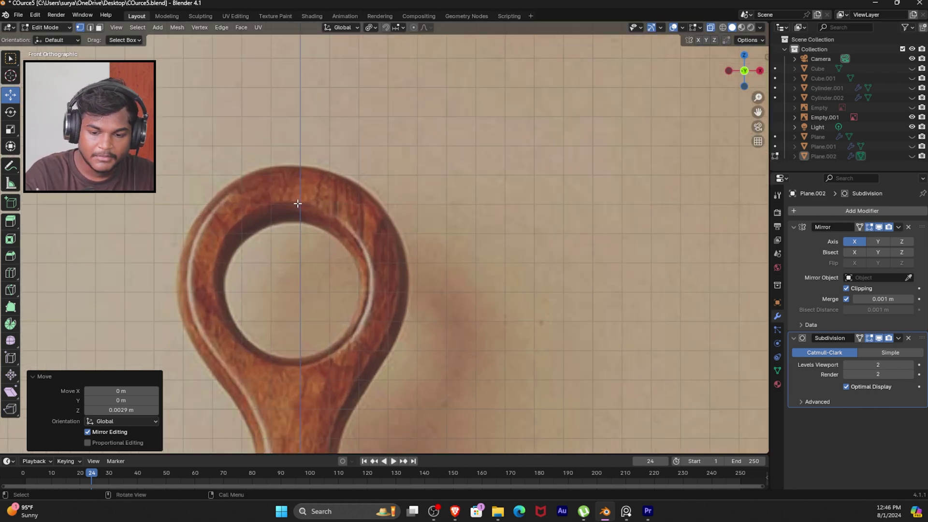
pyautogui.click(304, 206)
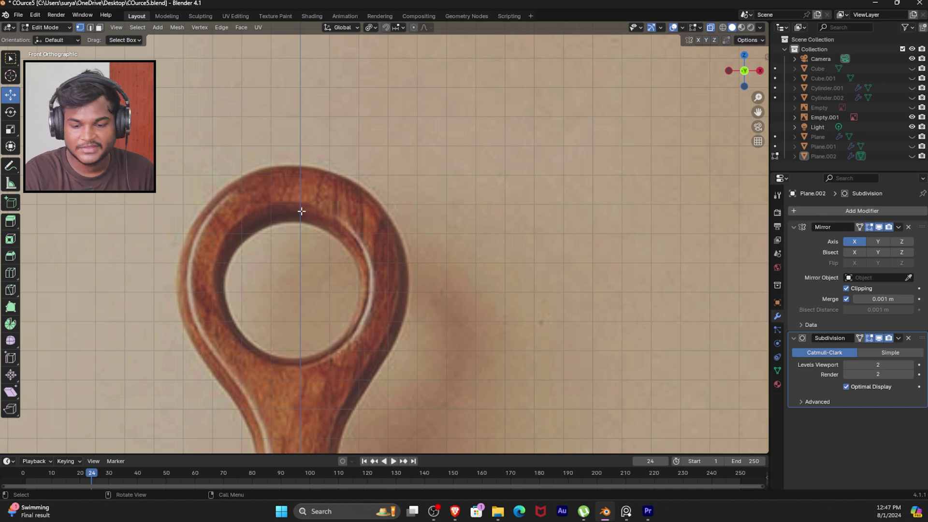
pyautogui.click(910, 157)
# Step: Move the ring's inner vertices outward around the hole and lower the one beside the hole's base about 0.0022 m in Z
pyautogui.click(343, 215)
pyautogui.moveTo(340, 194); pyautogui.dragTo(340, 186)
pyautogui.click(377, 264)
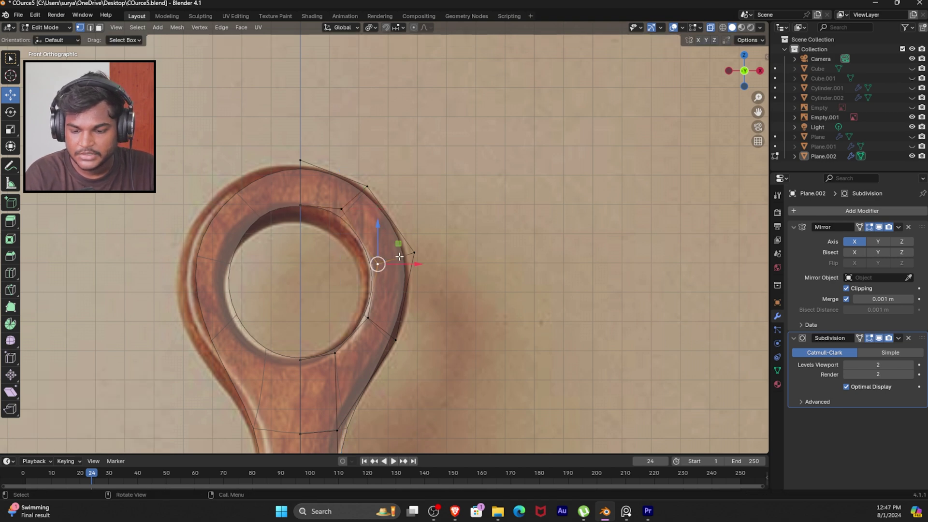
pyautogui.press('g')
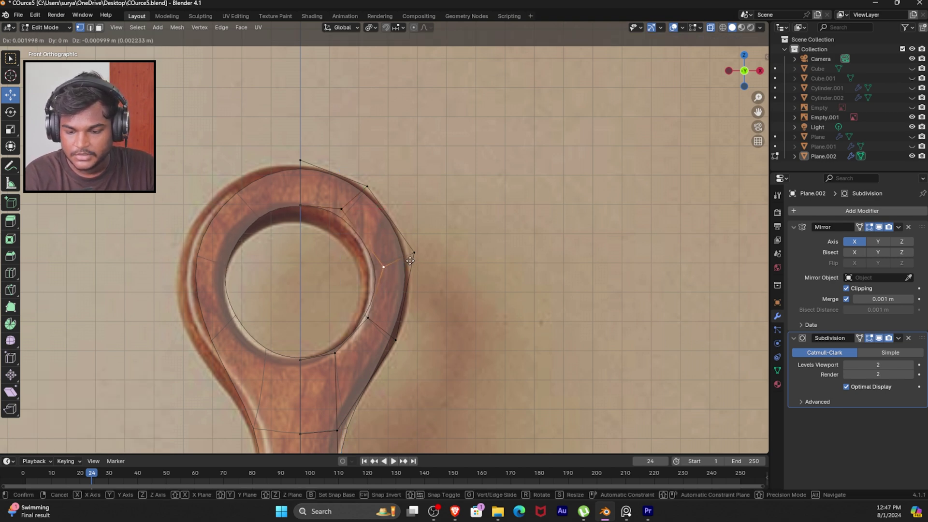
pyautogui.click(406, 264)
pyautogui.click(375, 324)
pyautogui.moveTo(369, 321); pyautogui.dragTo(369, 327)
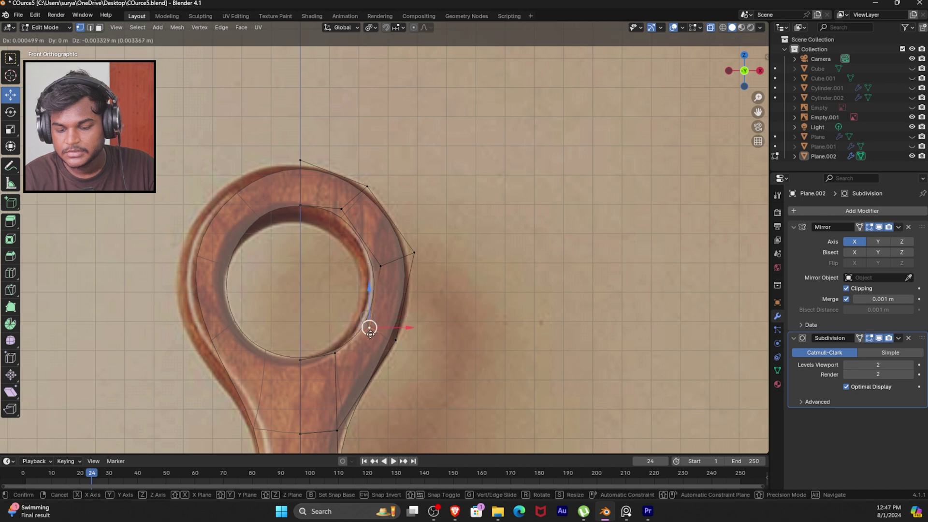
pyautogui.click(335, 353)
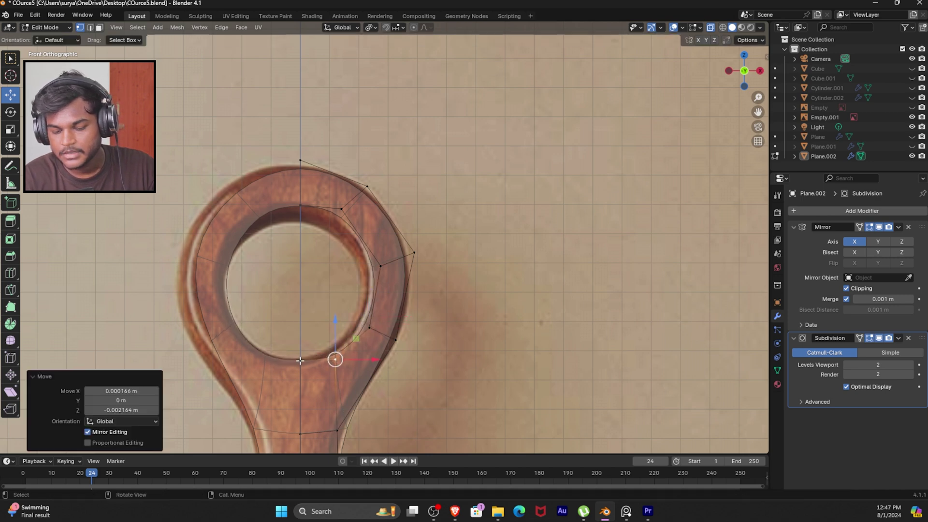
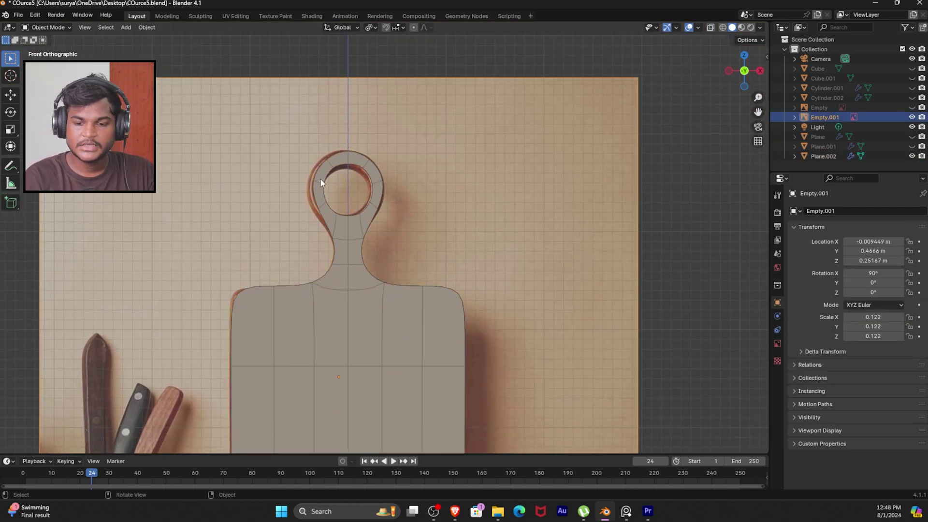
# Step: Select the board mesh and apply its Mirror modifier
pyautogui.keyDown('shift'); pyautogui.moveTo(387, 206); pyautogui.dragTo(389, 223, button='middle'); pyautogui.keyUp('shift')
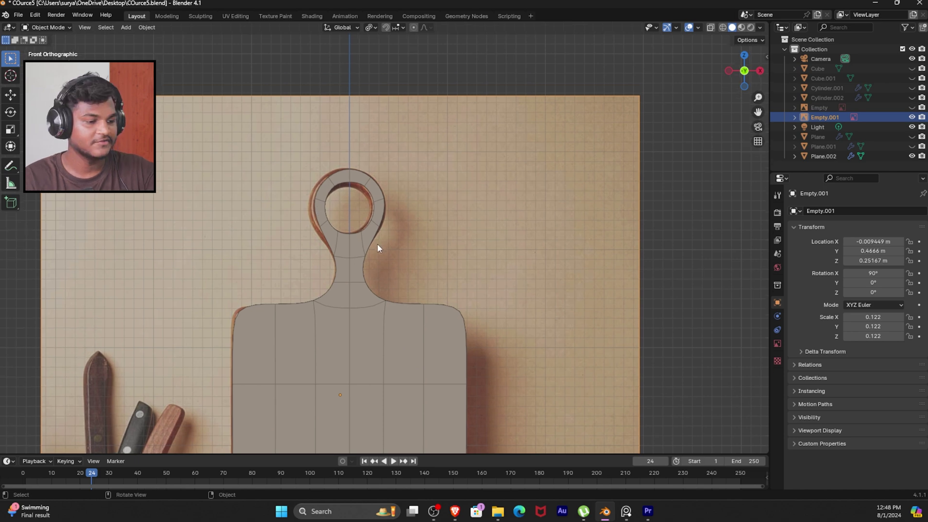
pyautogui.scroll(3, 378, 243)
pyautogui.click(348, 242)
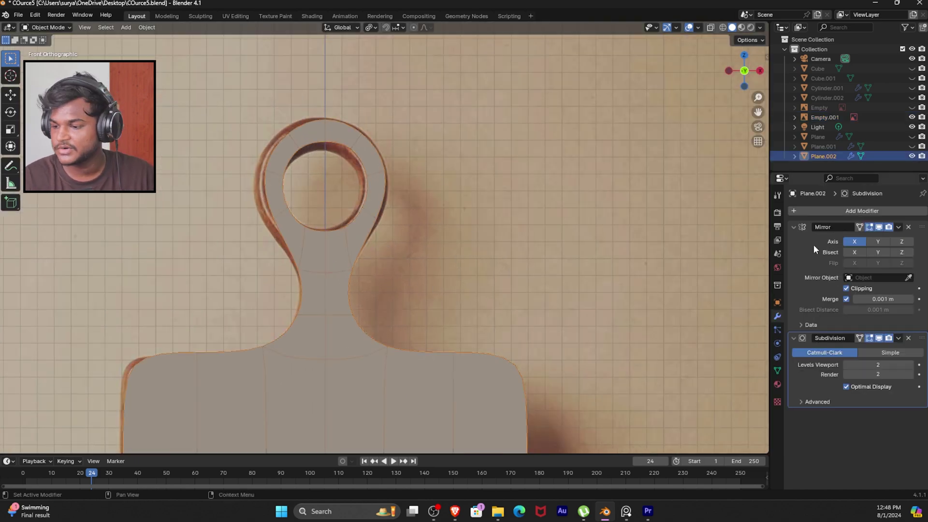
pyautogui.click(898, 227)
pyautogui.click(852, 238)
# Step: In Edit Mode, move the ring's left side and lower-left outer vertices outward to the photo's outline
pyautogui.press('Tab')
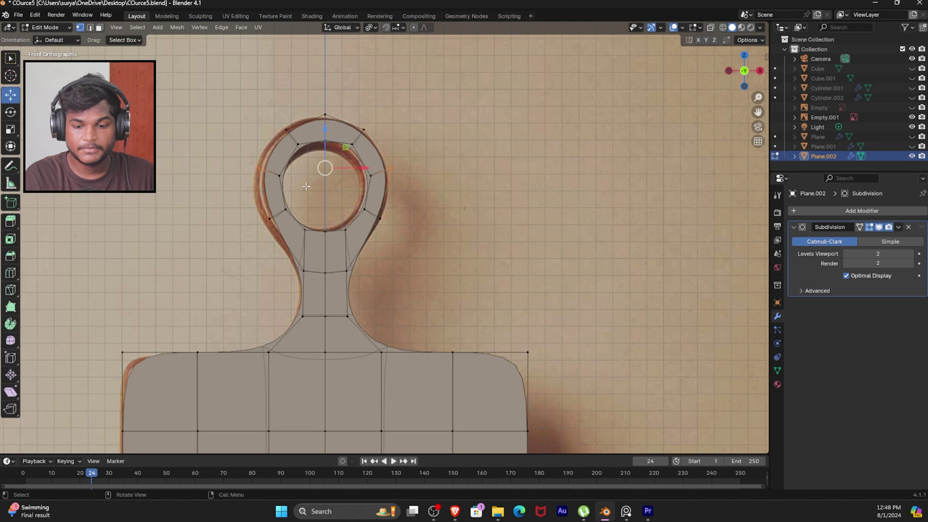
pyautogui.moveTo(260, 167); pyautogui.dragTo(253, 166)
pyautogui.click(269, 217)
pyautogui.moveTo(269, 218); pyautogui.dragTo(263, 228)
pyautogui.click(251, 165)
pyautogui.moveTo(252, 165); pyautogui.dragTo(249, 167)
# Step: Raise the ring's upper-left and top centre outer vertices, and fine-tune the left side's outer vertices against the photo
pyautogui.click(286, 129)
pyautogui.moveTo(285, 125); pyautogui.dragTo(283, 119)
pyautogui.click(325, 114)
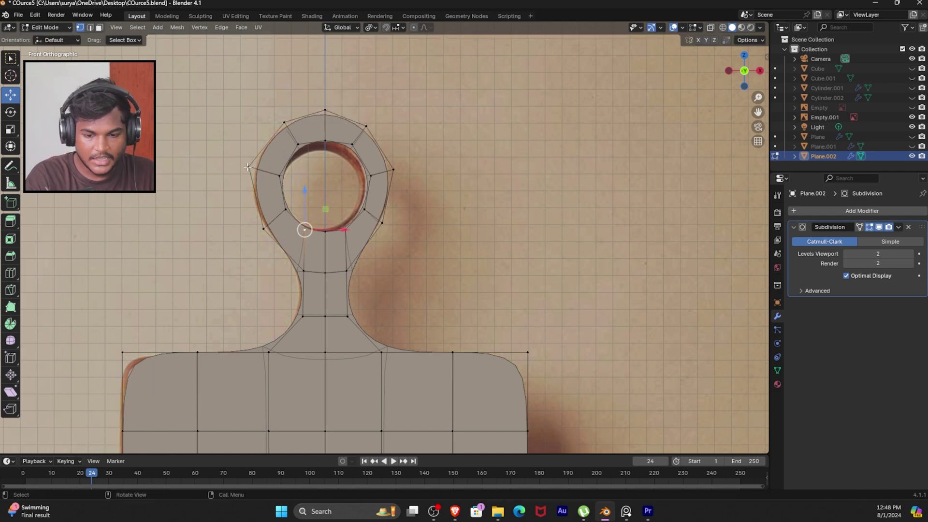
pyautogui.moveTo(247, 166); pyautogui.dragTo(246, 166)
pyautogui.click(263, 229)
pyautogui.moveTo(263, 229); pyautogui.dragTo(263, 228)
pyautogui.click(408, 245)
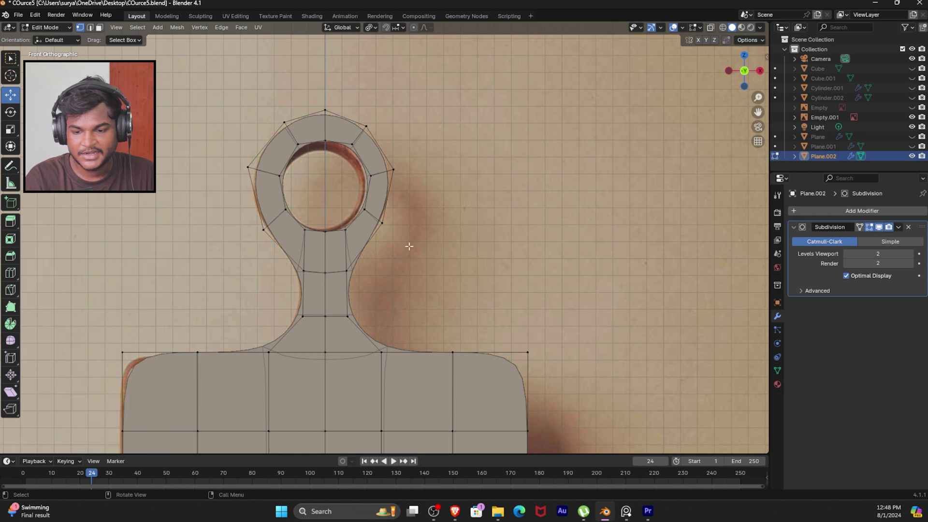
# Step: Fine-tune the inner vertices on the ring's right half and preview the shape in Object Mode
pyautogui.moveTo(365, 209); pyautogui.dragTo(365, 210)
pyautogui.click(351, 144)
pyautogui.moveTo(352, 144); pyautogui.dragTo(352, 144)
pyautogui.click(393, 169)
pyautogui.click(371, 176)
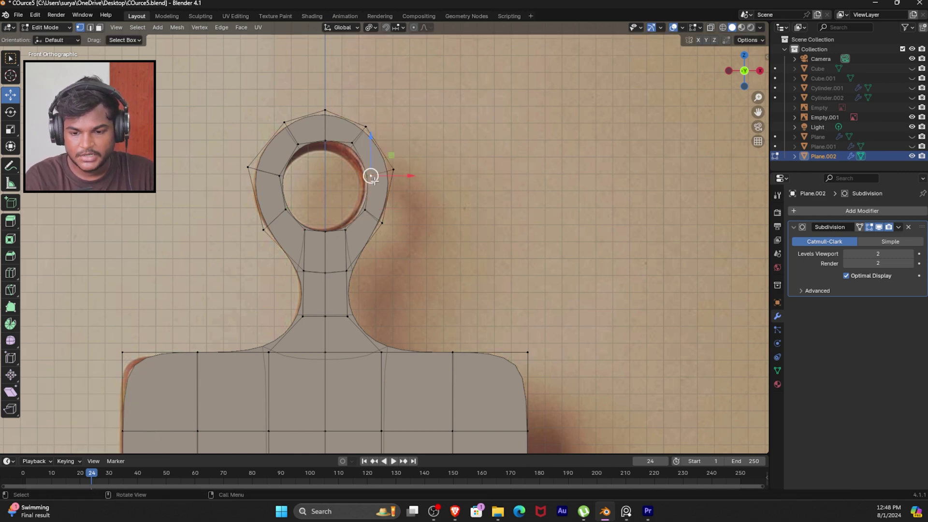
pyautogui.press('Tab')
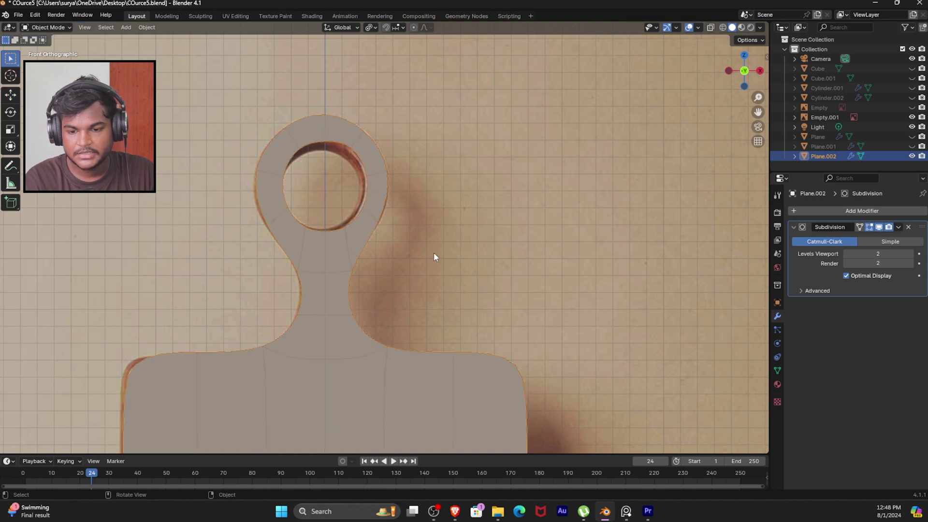
# Step: Move the ring's lower-right outer vertex outward and its right side outer vertex about 0.0017 m in X, and check the shape
pyautogui.press('Tab')
pyautogui.press('g')
pyautogui.click(384, 225)
pyautogui.click(393, 169)
pyautogui.press('g')
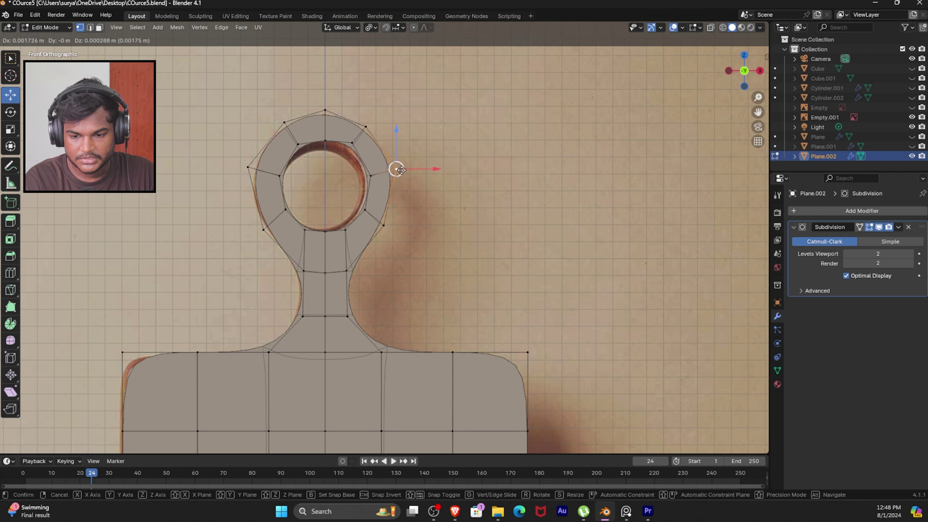
pyautogui.click(401, 170)
pyautogui.press('Tab')
pyautogui.scroll(-5, 376, 311)
pyautogui.scroll(4, 378, 309)
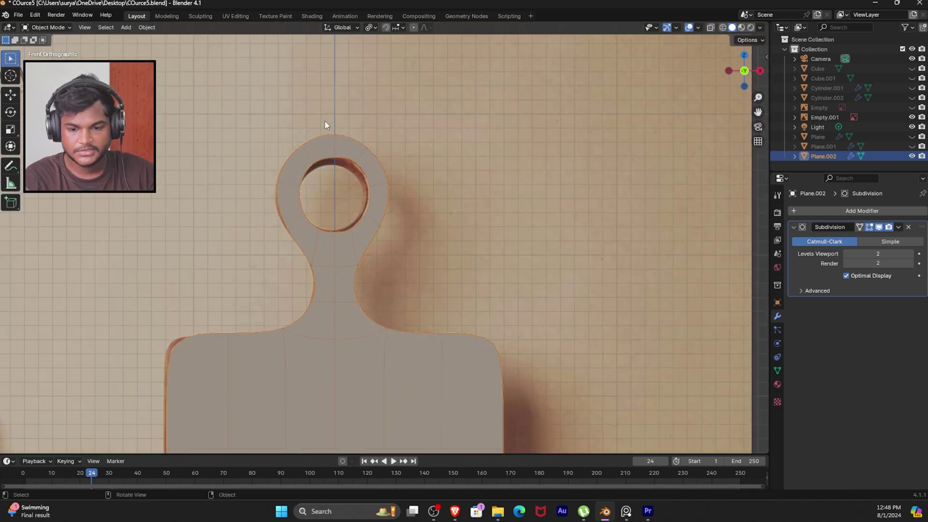
# Step: In Edit Mode, turn on X-ray and delete the vertices of the board's right half
pyautogui.press('Tab')
pyautogui.scroll(-3, 468, 330)
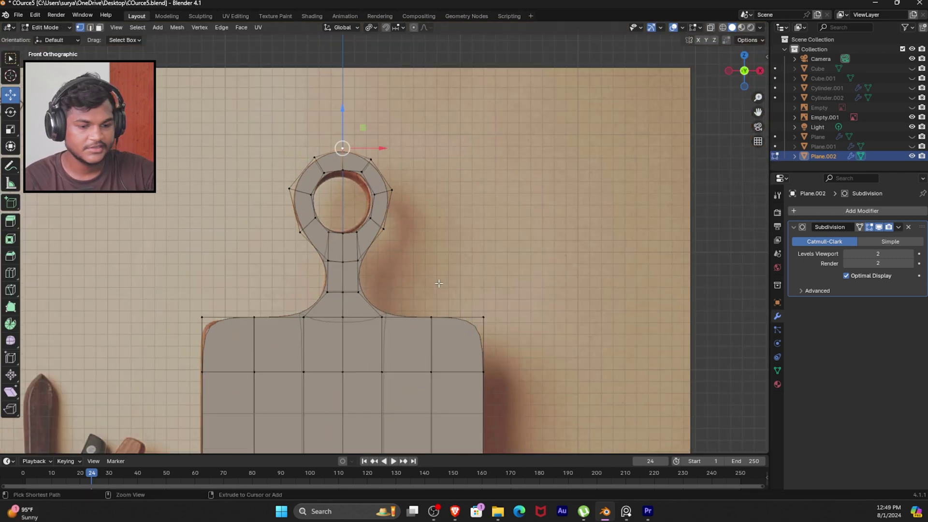
pyautogui.scroll(-3, 501, 326)
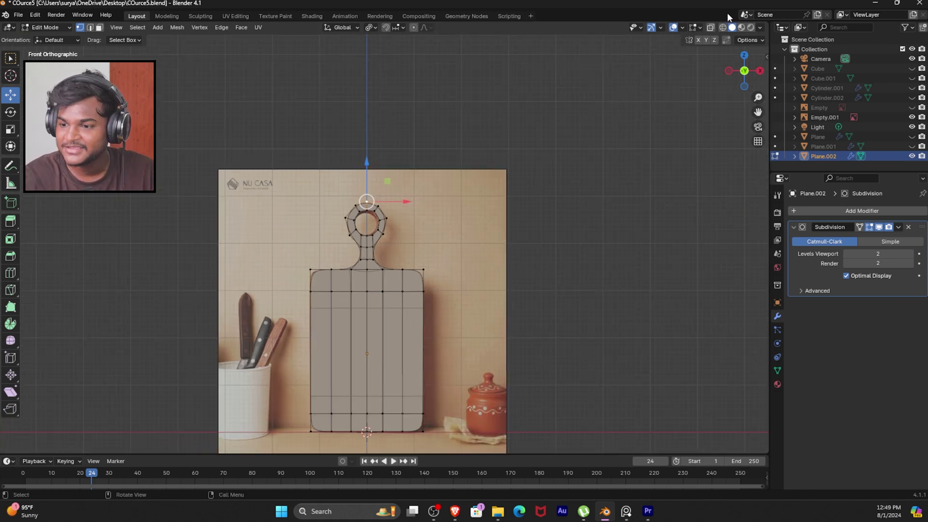
pyautogui.click(710, 27)
pyautogui.moveTo(489, 143); pyautogui.dragTo(373, 451)
pyautogui.press('x')
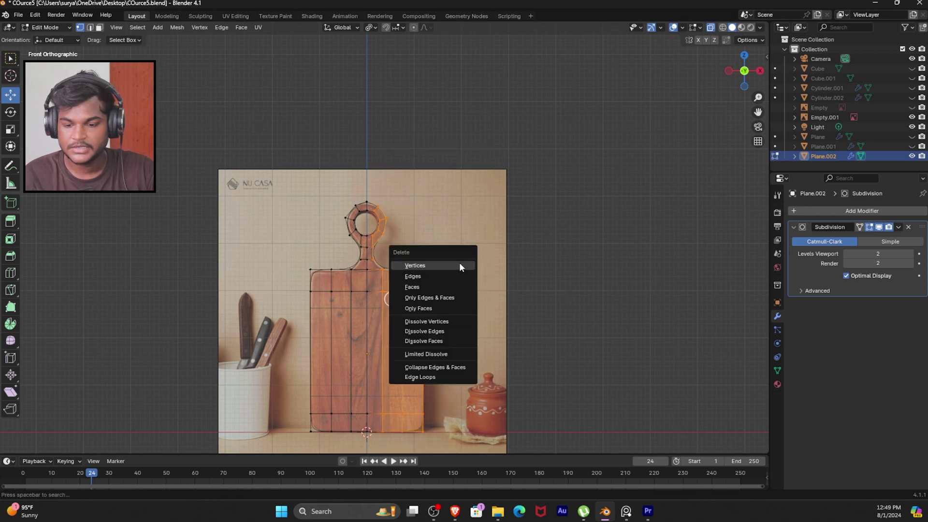
pyautogui.click(459, 264)
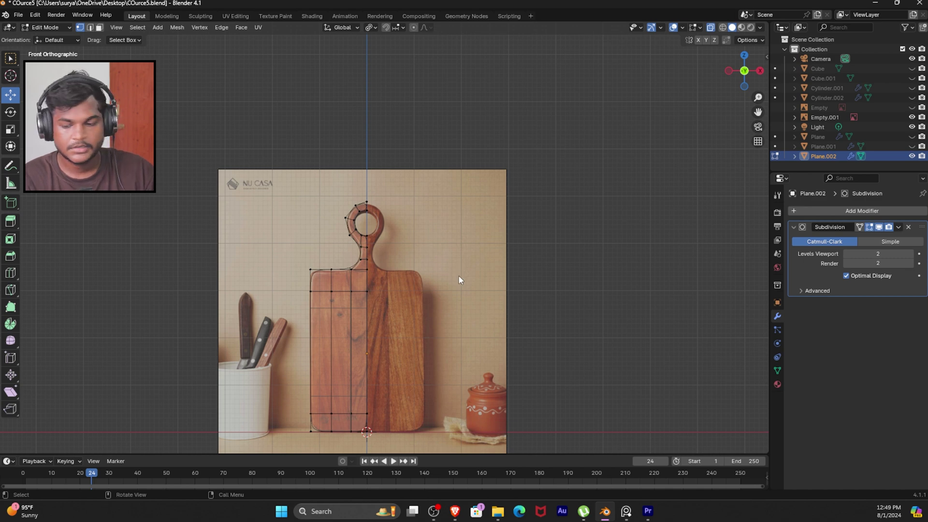
# Step: Add a Mirror modifier on the X axis to the half board, place it above Subdivision, and turn off X-ray
pyautogui.press('Tab')
pyautogui.click(842, 212)
pyautogui.moveTo(830, 214)
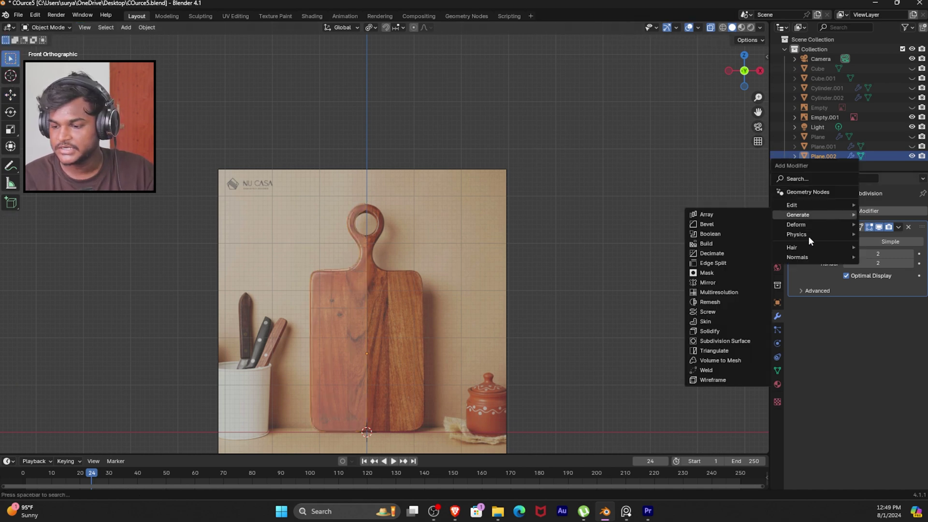
pyautogui.click(708, 283)
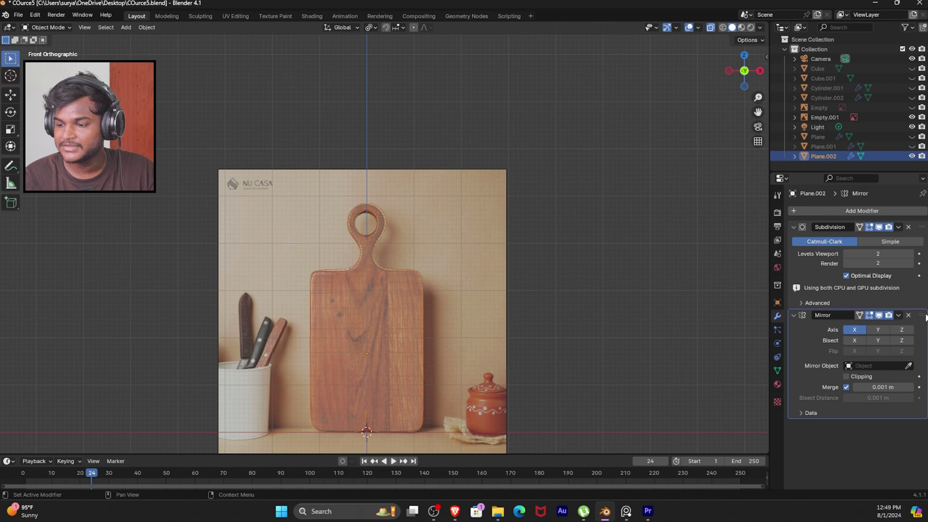
pyautogui.moveTo(920, 314); pyautogui.dragTo(920, 227)
pyautogui.hotkey('alt', 'z')
pyautogui.scroll(5, 444, 244)
pyautogui.keyDown('shift'); pyautogui.moveTo(479, 364); pyautogui.dragTo(548, 244, button='middle'); pyautogui.keyUp('shift')
# Step: Check the mirrored board against the photo and apply its Mirror modifier
pyautogui.click(604, 290)
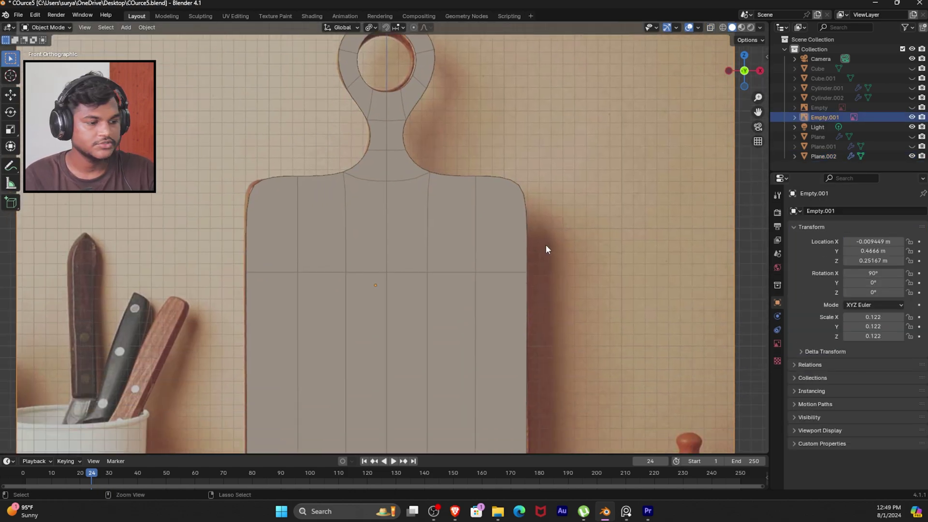
pyautogui.scroll(-3, 546, 246)
pyautogui.keyDown('shift'); pyautogui.moveTo(552, 325); pyautogui.dragTo(565, 295, button='middle'); pyautogui.keyUp('shift')
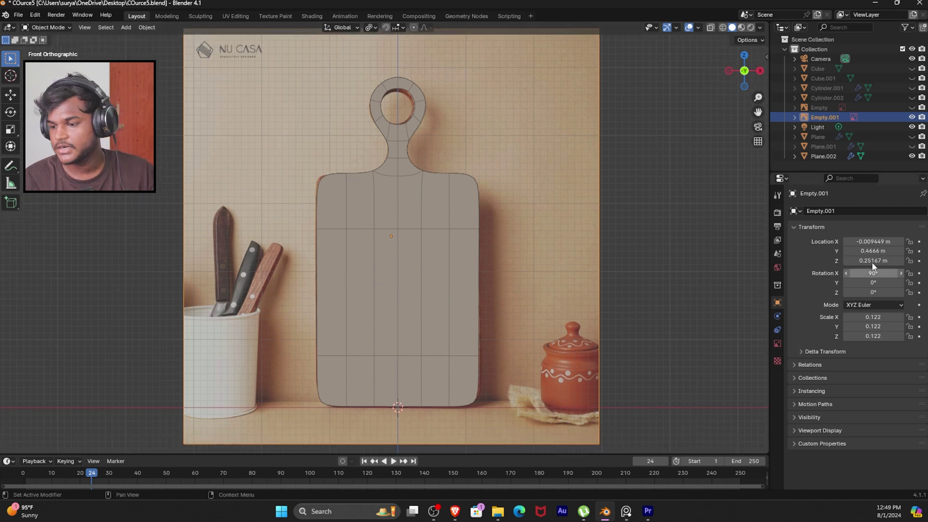
pyautogui.click(448, 289)
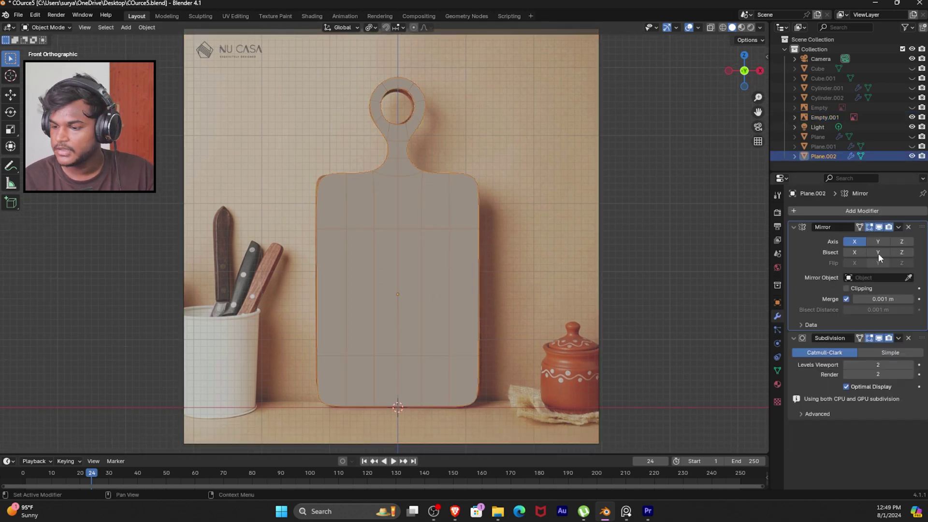
pyautogui.click(897, 227)
pyautogui.click(872, 239)
pyautogui.click(629, 238)
# Step: Extrude the entire flat board mesh about 0.022 m along its normal to give it thickness
pyautogui.moveTo(464, 271); pyautogui.dragTo(434, 297, button='middle')
pyautogui.click(435, 298)
pyautogui.moveTo(502, 311); pyautogui.dragTo(438, 296, button='middle')
pyautogui.click(447, 311)
pyautogui.moveTo(459, 339); pyautogui.dragTo(489, 358, button='middle')
pyautogui.click(423, 327)
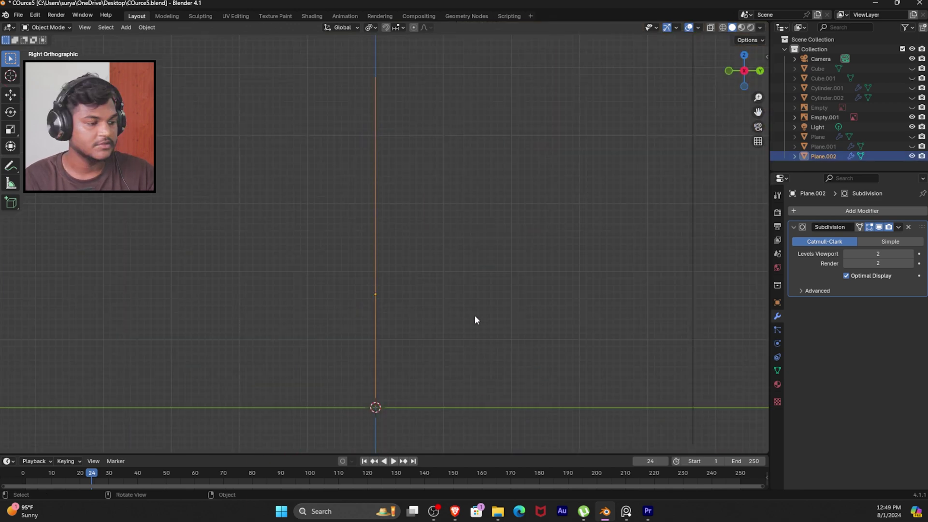
pyautogui.press('Tab')
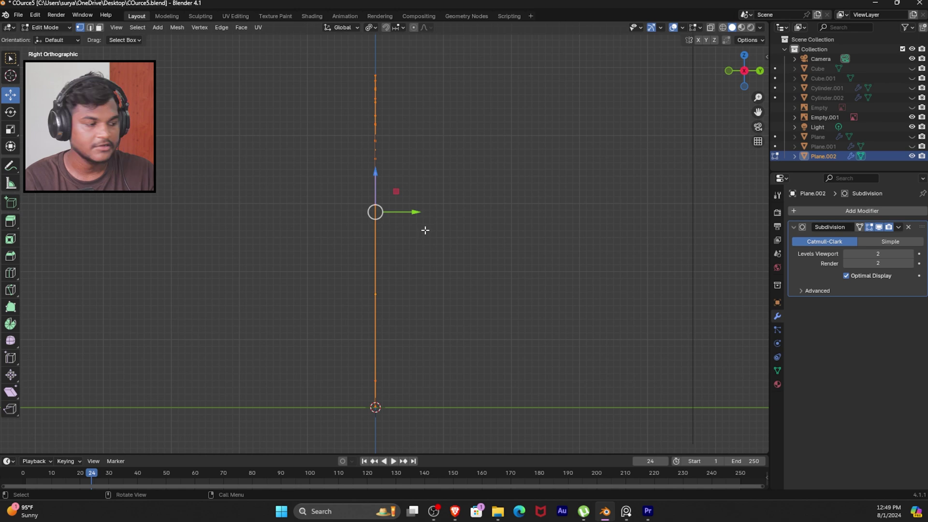
pyautogui.press('e')
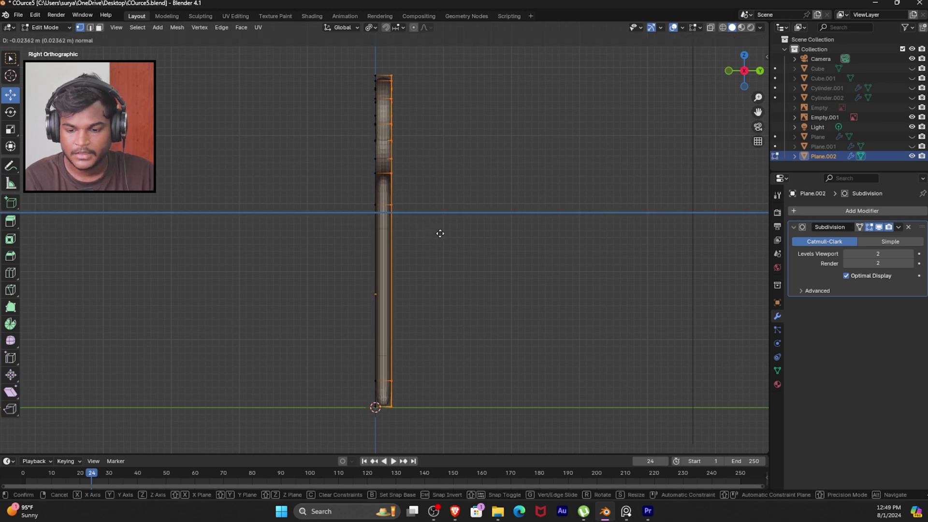
pyautogui.click(438, 238)
pyautogui.moveTo(432, 248); pyautogui.dragTo(463, 294, button='middle')
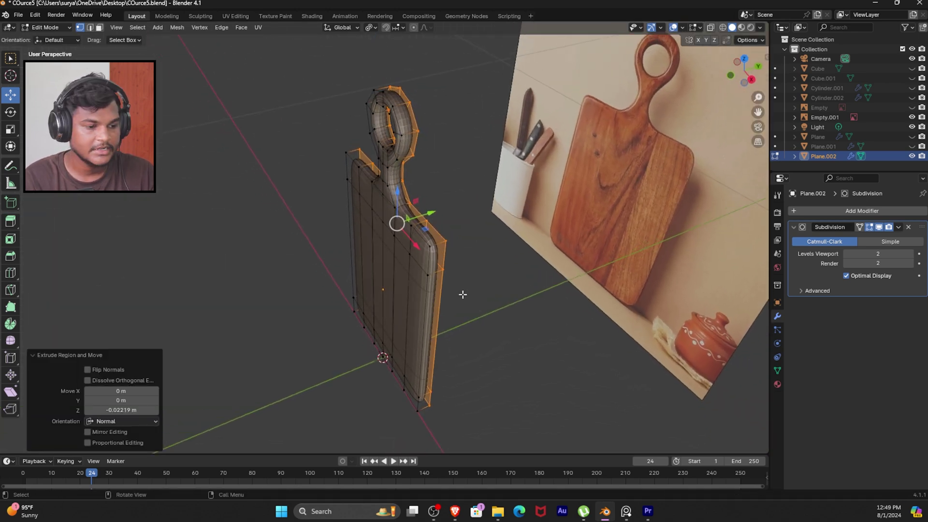
# Step: Move the board's extruded back face slightly outward along Y, then fine-tune it by about -0.0007 m
pyautogui.press('KP_3')
pyautogui.moveTo(425, 212); pyautogui.dragTo(436, 213)
pyautogui.moveTo(434, 215); pyautogui.dragTo(380, 307, button='middle')
pyautogui.moveTo(440, 216); pyautogui.dragTo(428, 213)
pyautogui.press('KP_3')
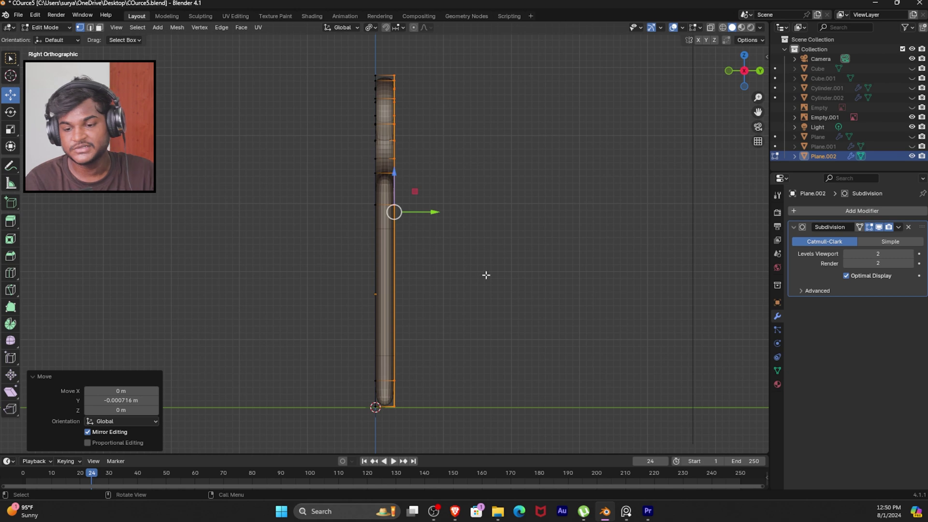
pyautogui.click(477, 233)
# Step: Add two evenly spaced edge loops around the board's outer side thickness
pyautogui.moveTo(477, 233); pyautogui.dragTo(518, 311, button='middle')
pyautogui.moveTo(459, 300); pyautogui.dragTo(396, 157, button='middle')
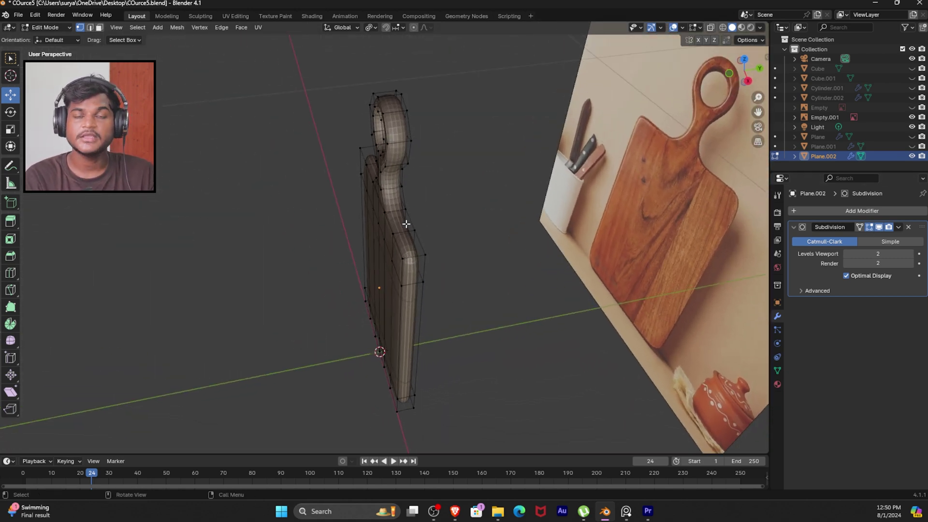
pyautogui.moveTo(406, 223); pyautogui.dragTo(416, 266, button='middle')
pyautogui.hotkey('ctrl', 'r')
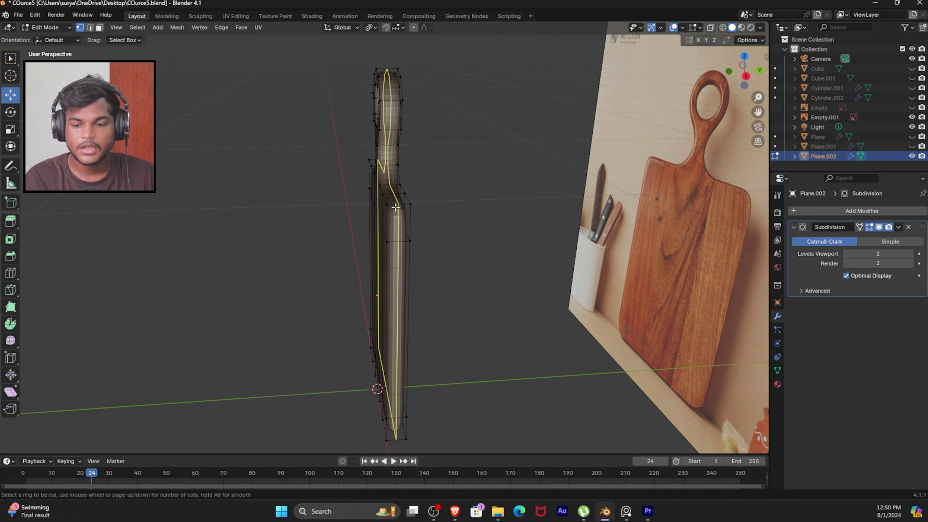
pyautogui.click(395, 207)
pyautogui.rightClick(410, 199)
pyautogui.click(157, 357)
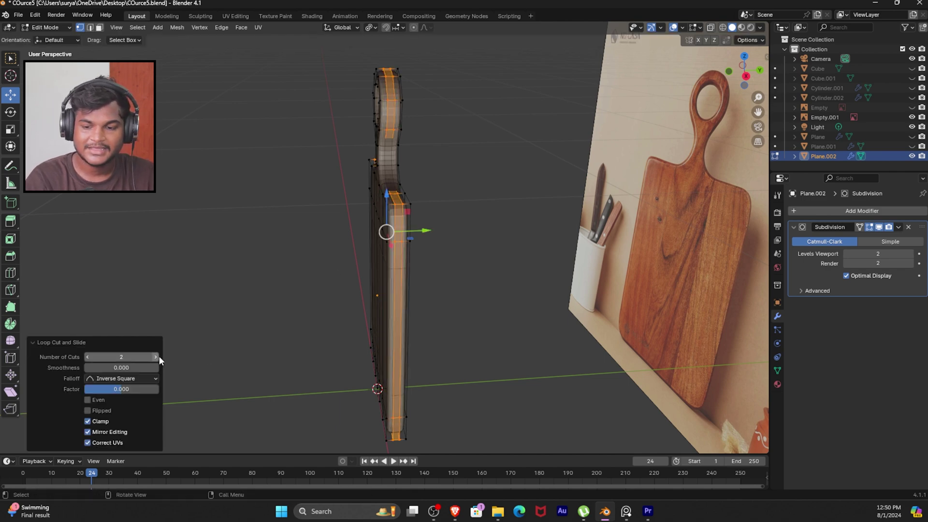
# Step: Add a centred loop cut around the inner wall of the handle's hole
pyautogui.moveTo(430, 285); pyautogui.dragTo(570, 247, button='middle')
pyautogui.click(483, 260)
pyautogui.hotkey('ctrl', 'r')
pyautogui.click(404, 117)
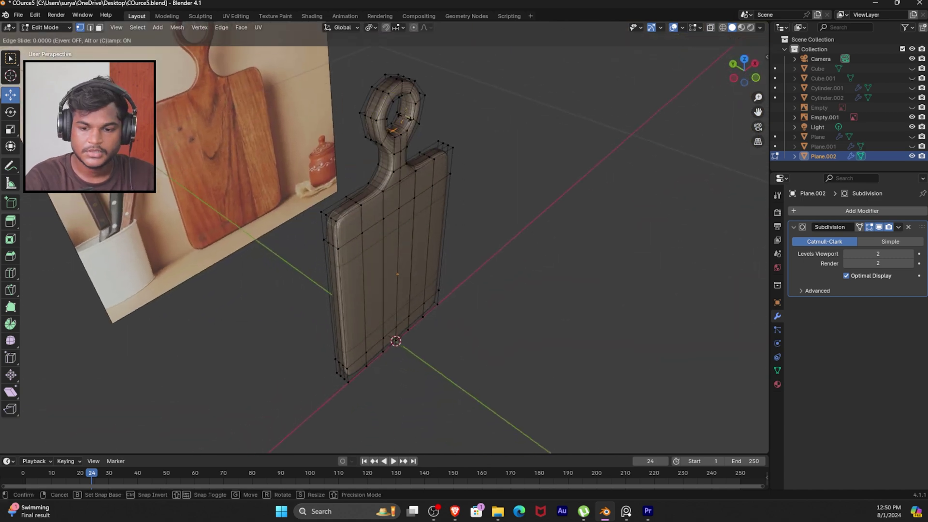
pyautogui.rightClick(404, 120)
pyautogui.moveTo(544, 251); pyautogui.dragTo(465, 210, button='middle')
# Step: Return to Object Mode and apply Shade Smooth to the board
pyautogui.press('Tab')
pyautogui.click(602, 280)
pyautogui.moveTo(491, 329); pyautogui.dragTo(425, 287, button='middle')
pyautogui.click(425, 287)
pyautogui.rightClick(422, 174)
pyautogui.click(410, 174)
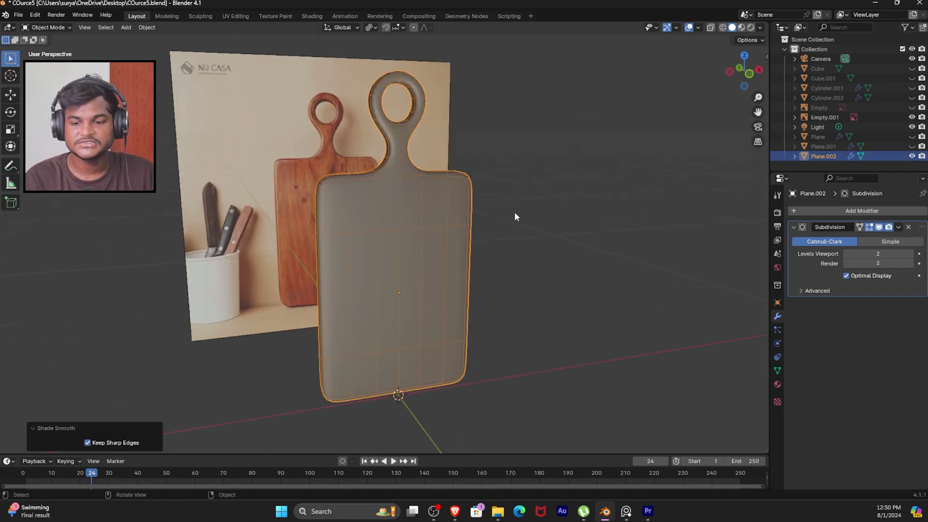
# Step: Set the board's Subdivision viewport level to 3 and check the smoothed shape from several angles
pyautogui.moveTo(500, 195); pyautogui.dragTo(506, 266, button='middle')
pyautogui.click(620, 272)
pyautogui.moveTo(620, 272); pyautogui.dragTo(633, 307, button='middle')
pyautogui.click(427, 287)
pyautogui.moveTo(538, 315)
pyautogui.mouseDown(button='middle')
pyautogui.moveTo(549, 316)
pyautogui.moveTo(527, 305)
pyautogui.mouseUp(button='middle')
pyautogui.moveTo(637, 317); pyautogui.dragTo(590, 342, button='middle')
pyautogui.click(633, 375)
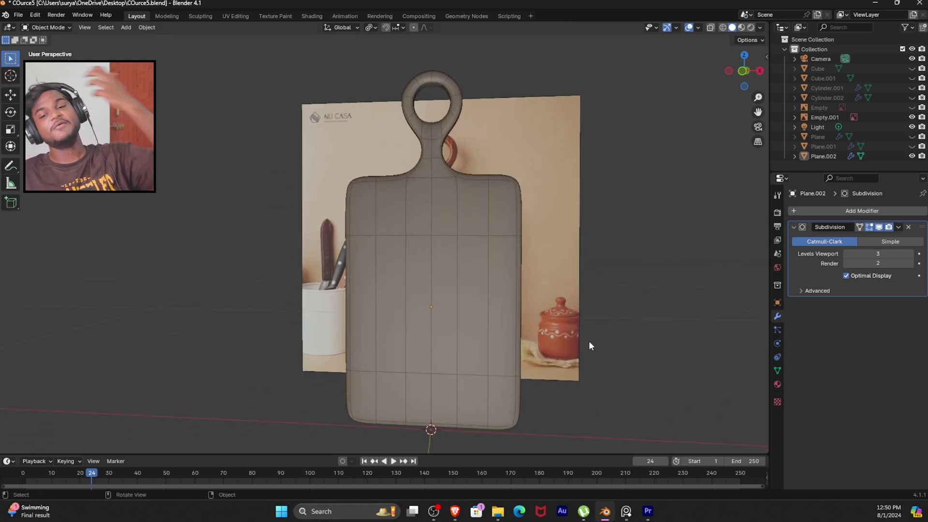
pyautogui.moveTo(488, 240); pyautogui.dragTo(504, 303, button='middle')
pyautogui.click(473, 264)
pyautogui.click(622, 293)
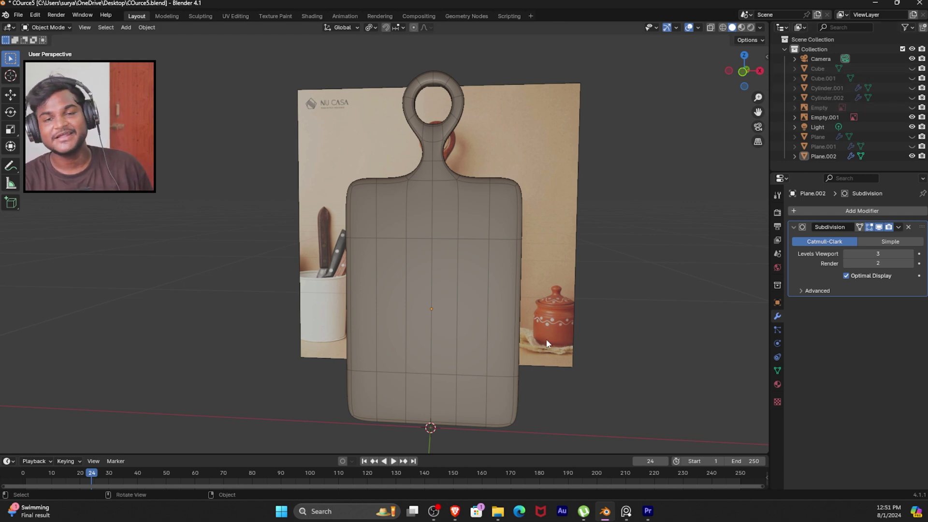
pyautogui.scroll(1, 503, 294)
pyautogui.moveTo(503, 294); pyautogui.dragTo(529, 302, button='middle')
pyautogui.scroll(-2, 481, 291)
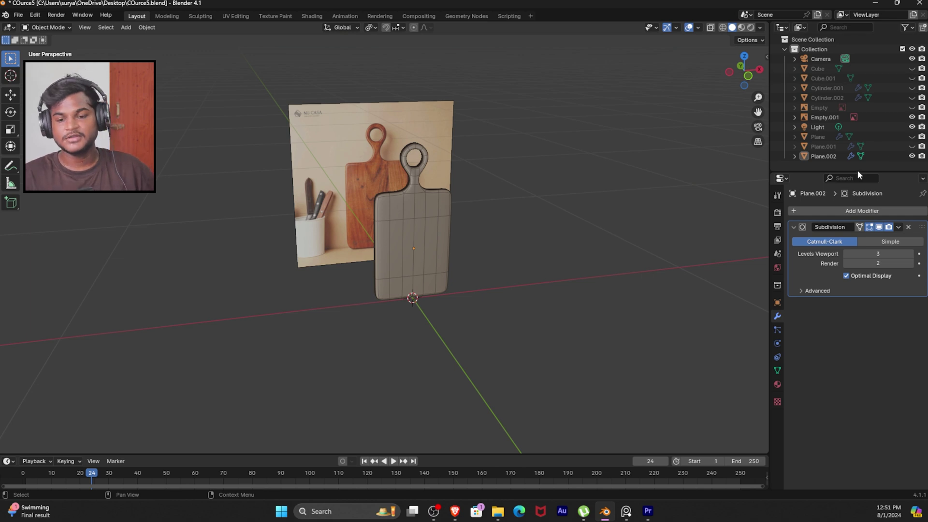
# Step: Unhide all hidden objects in the scene and clear the selection
pyautogui.moveTo(912, 68); pyautogui.dragTo(911, 81)
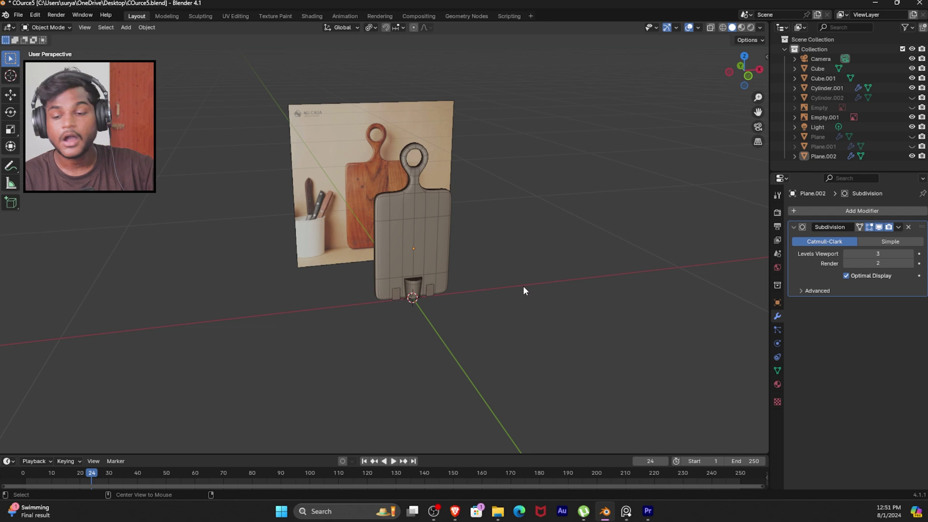
pyautogui.hotkey('alt', 'h')
pyautogui.moveTo(526, 285); pyautogui.dragTo(515, 251, button='middle')
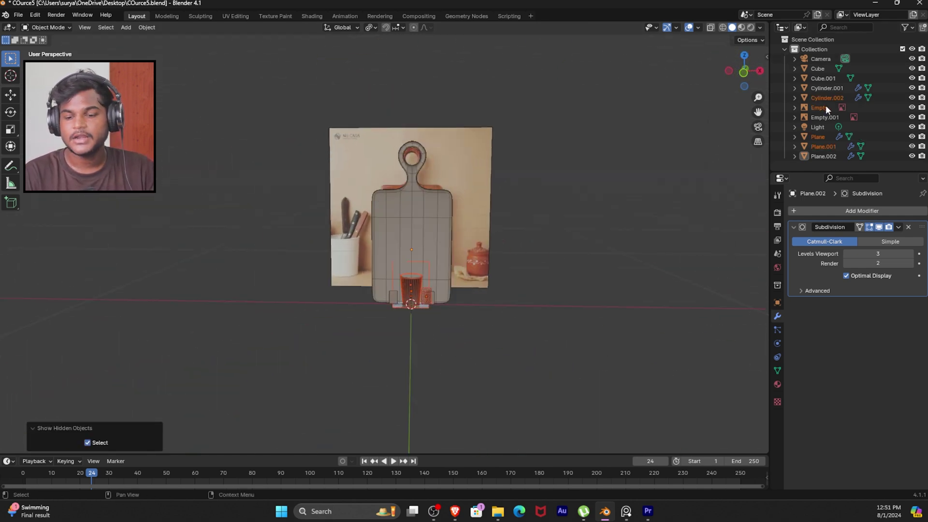
pyautogui.click(555, 316)
pyautogui.moveTo(559, 232); pyautogui.dragTo(521, 243, button='middle')
pyautogui.moveTo(508, 280); pyautogui.dragTo(412, 267, button='middle')
# Step: Move the cutting board along X until it stands clear of the glass and the reference photos
pyautogui.click(435, 240)
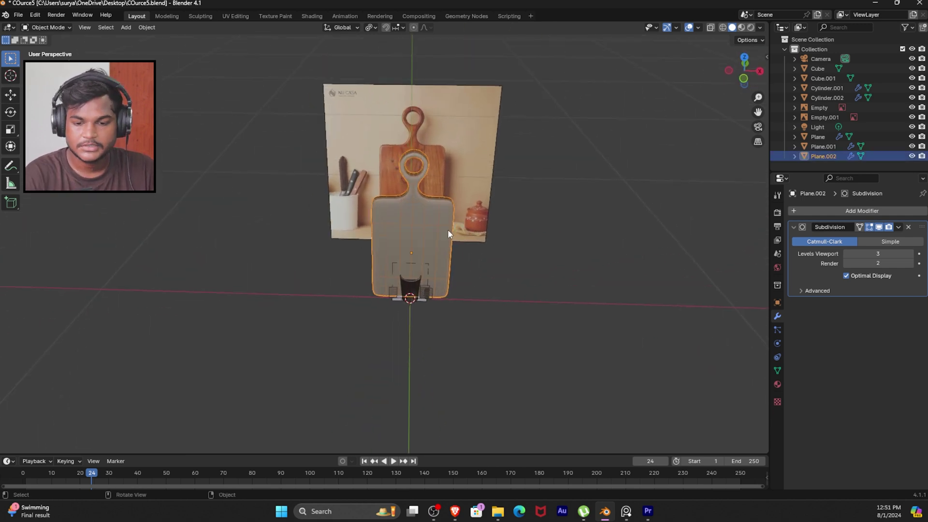
pyautogui.click(11, 95)
pyautogui.moveTo(453, 254); pyautogui.dragTo(589, 258)
pyautogui.moveTo(521, 301); pyautogui.dragTo(528, 270, button='middle')
pyautogui.keyDown('shift'); pyautogui.moveTo(449, 306); pyautogui.dragTo(416, 307, button='middle'); pyautogui.keyUp('shift')
# Step: Move both reference images into a new collection named Ref
pyautogui.click(388, 255)
pyautogui.keyDown('shift'); pyautogui.click(420, 176); pyautogui.keyUp('shift')
pyautogui.moveTo(502, 243); pyautogui.dragTo(460, 265, button='middle')
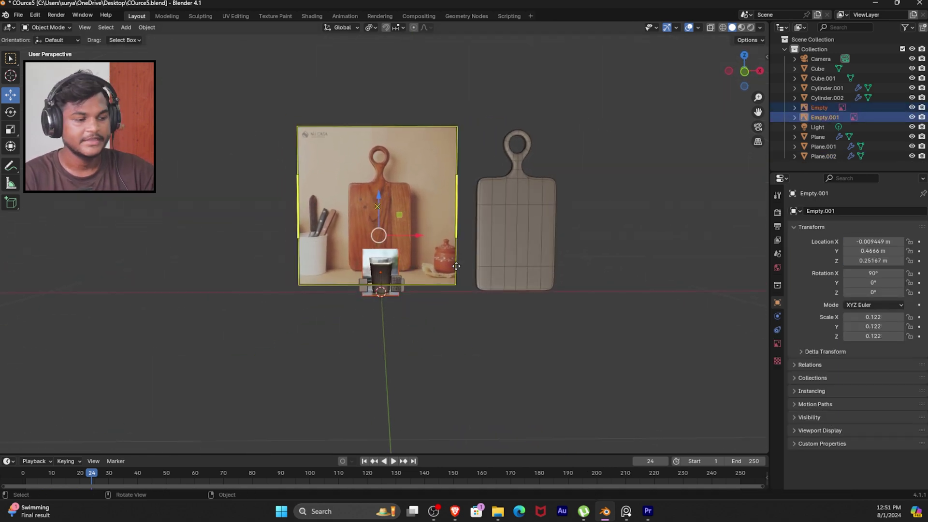
pyautogui.press('m')
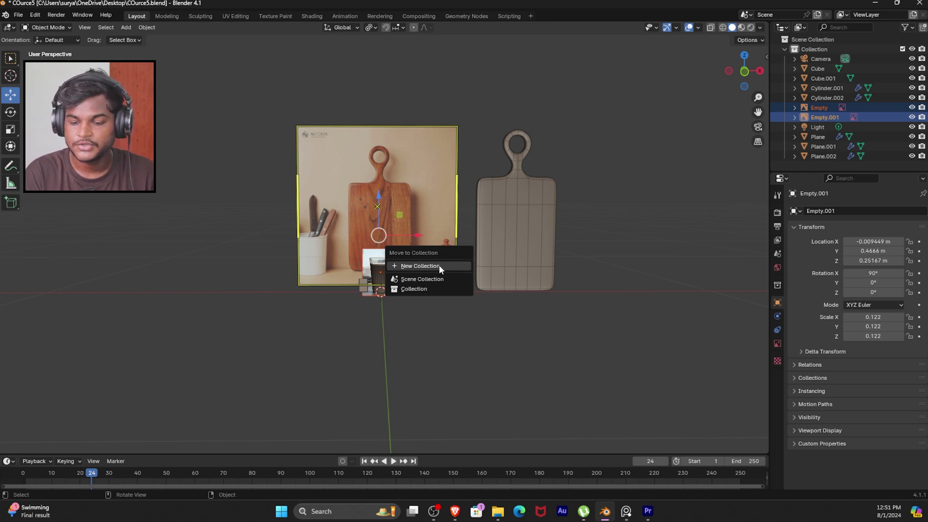
pyautogui.click(438, 265)
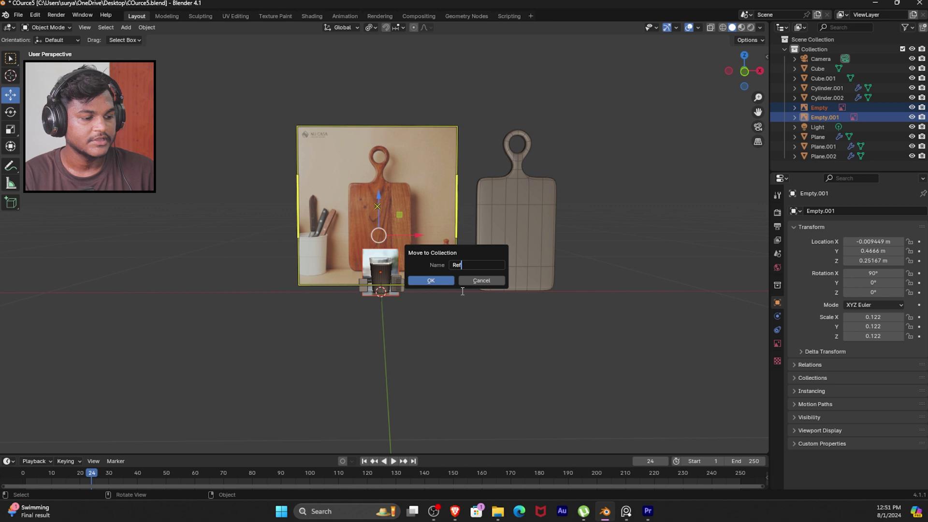
pyautogui.press('Return')
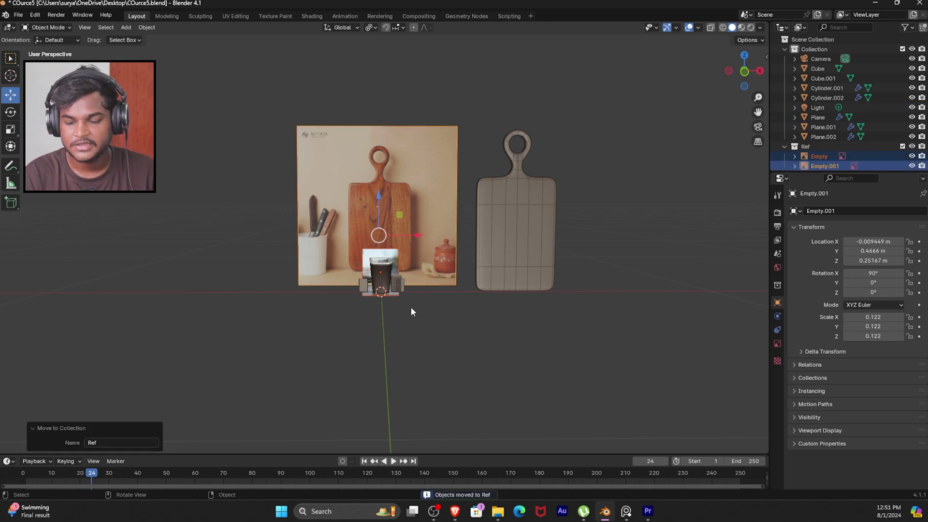
pyautogui.click(460, 309)
# Step: Collapse the Ref collection and exclude it from the view layer
pyautogui.moveTo(556, 281); pyautogui.dragTo(609, 290, button='middle')
pyautogui.scroll(-1, 831, 145)
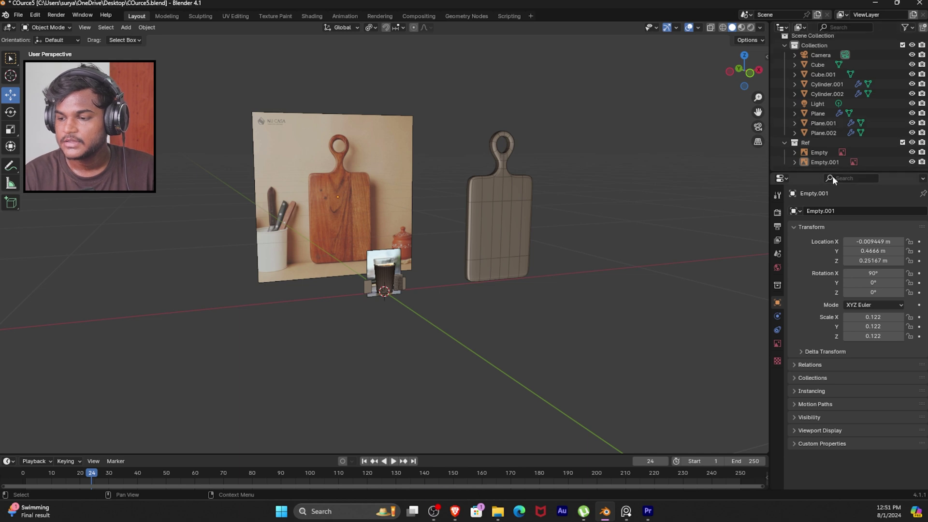
pyautogui.click(820, 153)
pyautogui.click(824, 163)
pyautogui.click(785, 143)
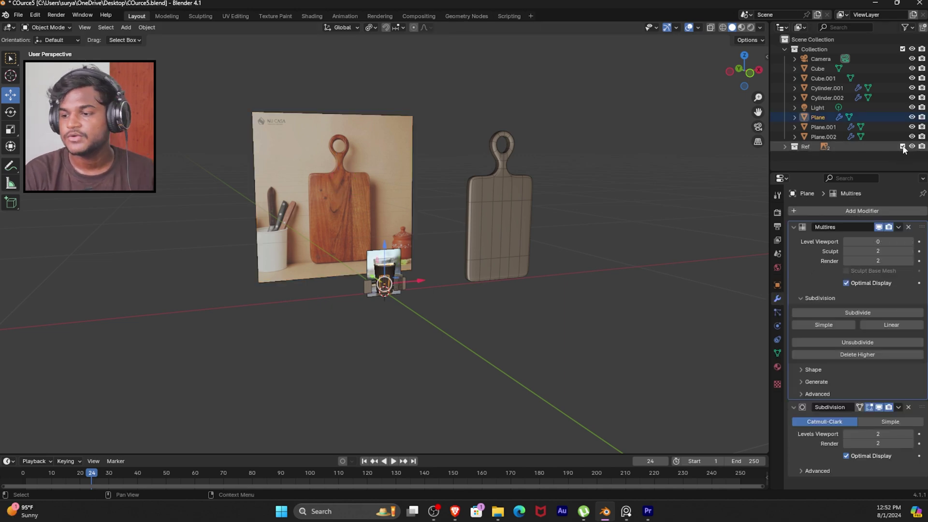
pyautogui.click(902, 146)
pyautogui.click(902, 146)
pyautogui.click(902, 147)
pyautogui.click(901, 146)
pyautogui.click(903, 146)
# Step: Move the two cubes beside the glass into a new collection named Backup
pyautogui.moveTo(460, 353); pyautogui.dragTo(434, 312, button='middle')
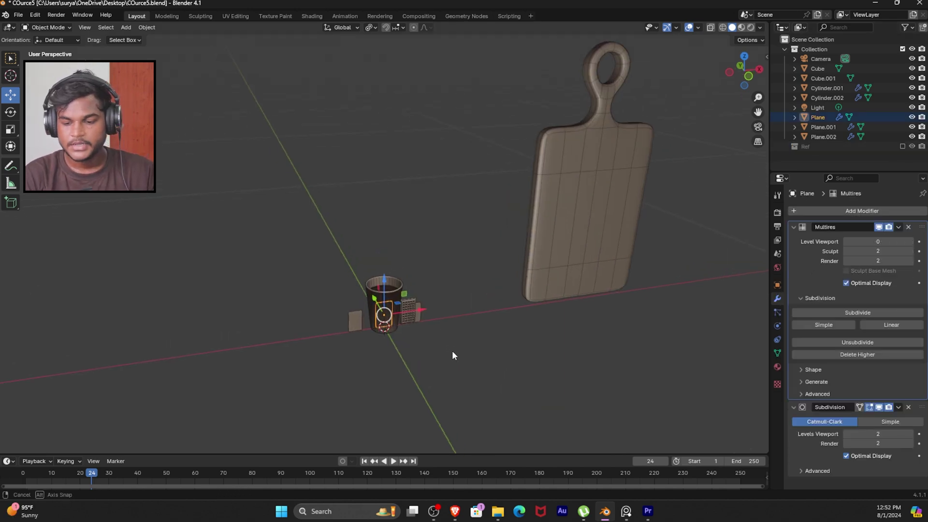
pyautogui.click(418, 324)
pyautogui.keyDown('shift'); pyautogui.click(355, 325); pyautogui.keyUp('shift')
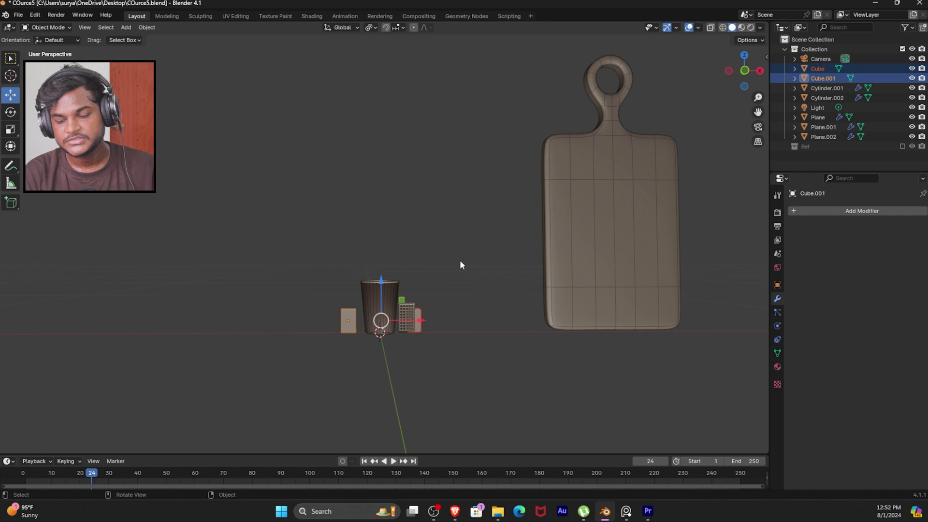
pyautogui.press('m')
pyautogui.click(442, 297)
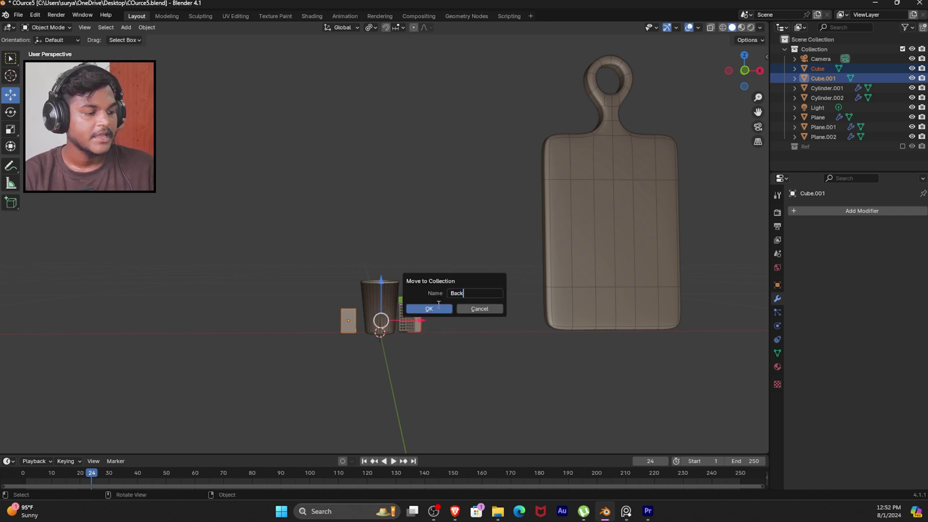
pyautogui.click(429, 309)
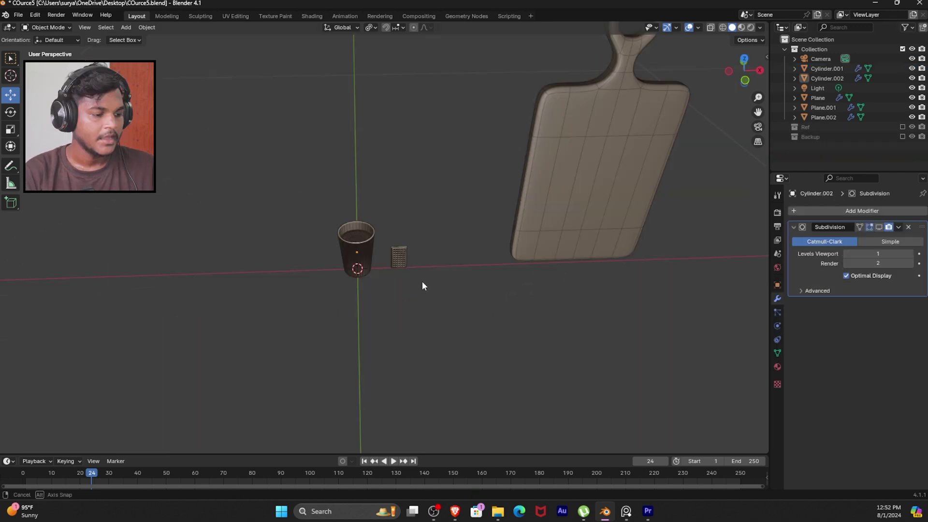
# Step: Select the tea mesh inside the glass
pyautogui.scroll(2, 418, 277)
pyautogui.click(346, 228)
pyautogui.moveTo(369, 257); pyautogui.dragTo(433, 268, button='middle')
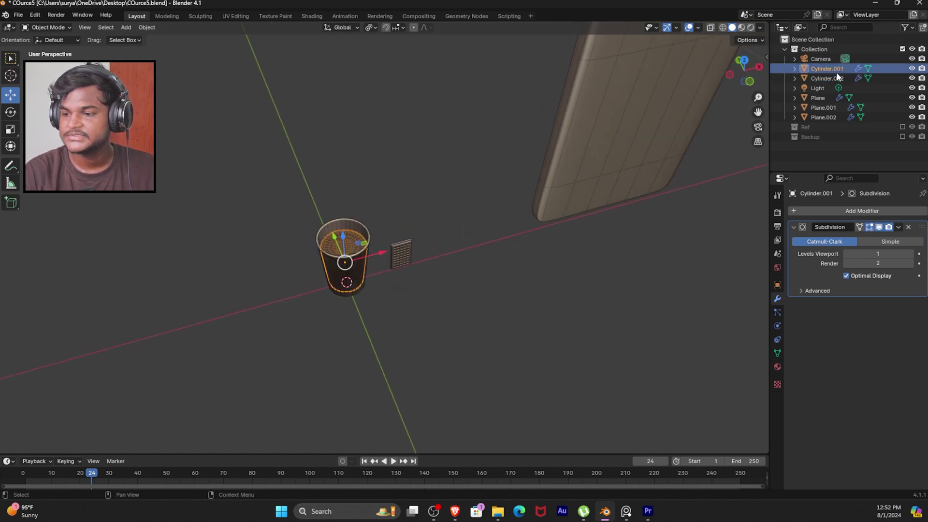
pyautogui.moveTo(415, 261); pyautogui.dragTo(379, 234, button='middle')
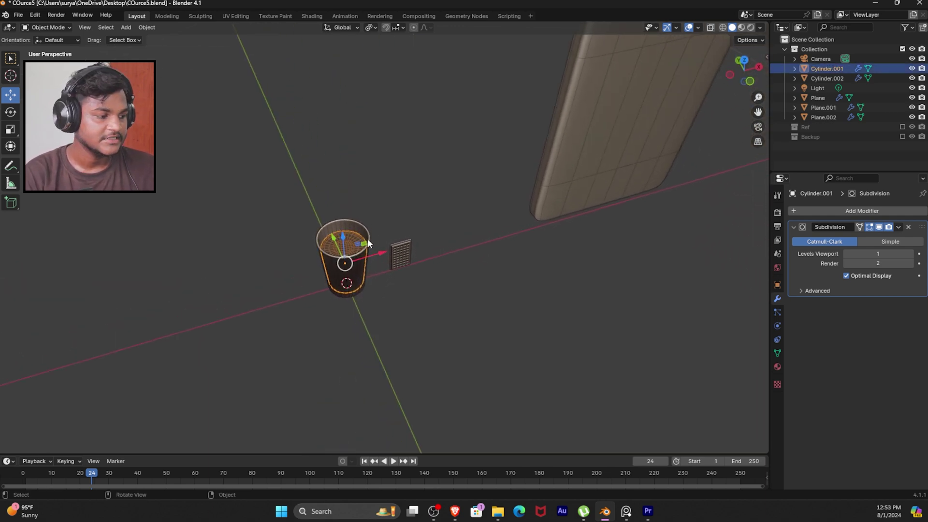
pyautogui.press('F2')
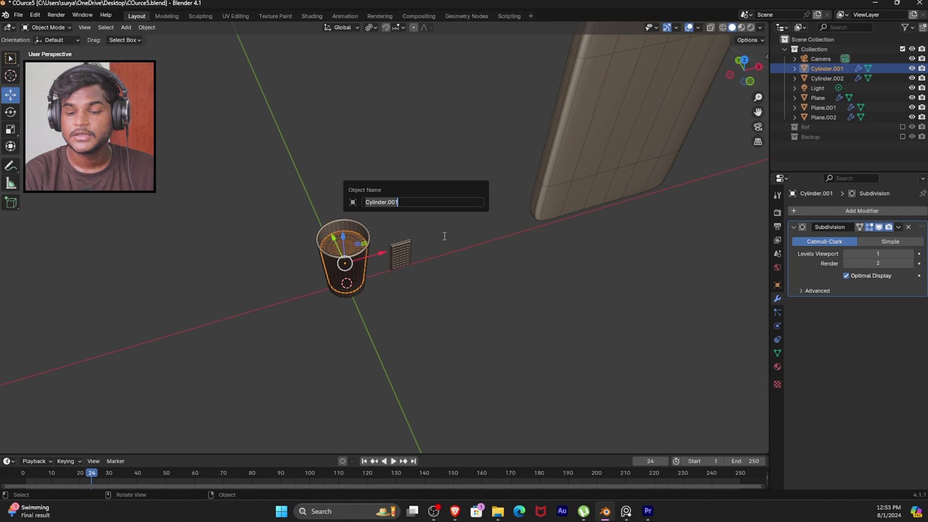
pyautogui.press('Escape')
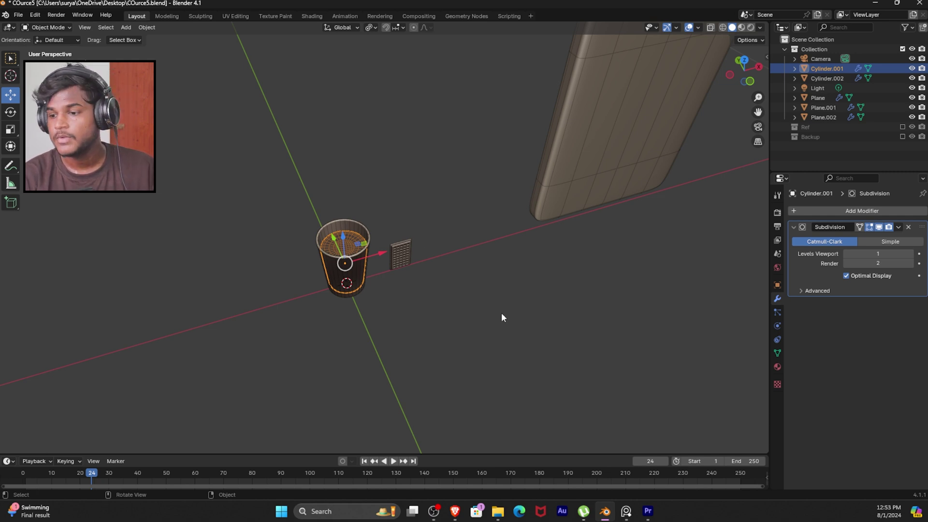
pyautogui.doubleClick(828, 68)
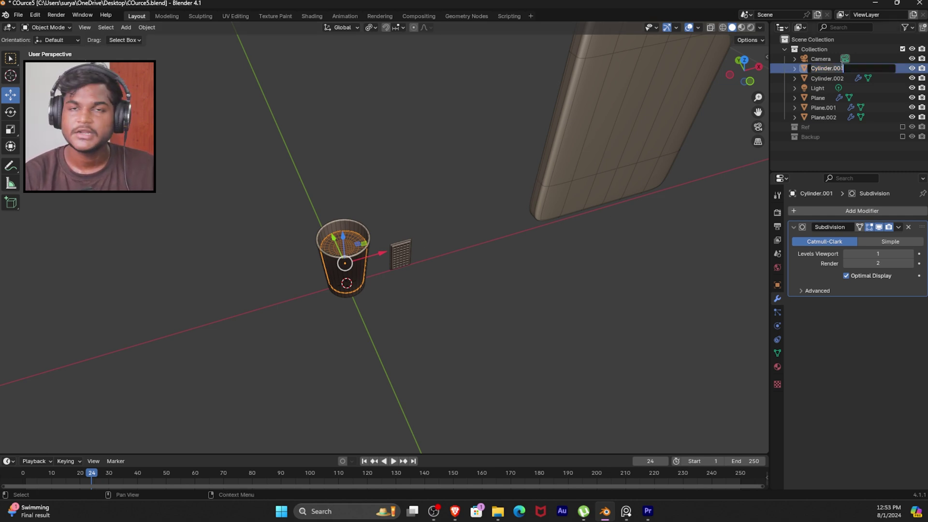
pyautogui.press('Return')
# Step: Rename the tea mesh inside the glass as Teas
pyautogui.moveTo(424, 292); pyautogui.dragTo(409, 267, button='middle')
pyautogui.press('F2')
pyautogui.write('Teas')
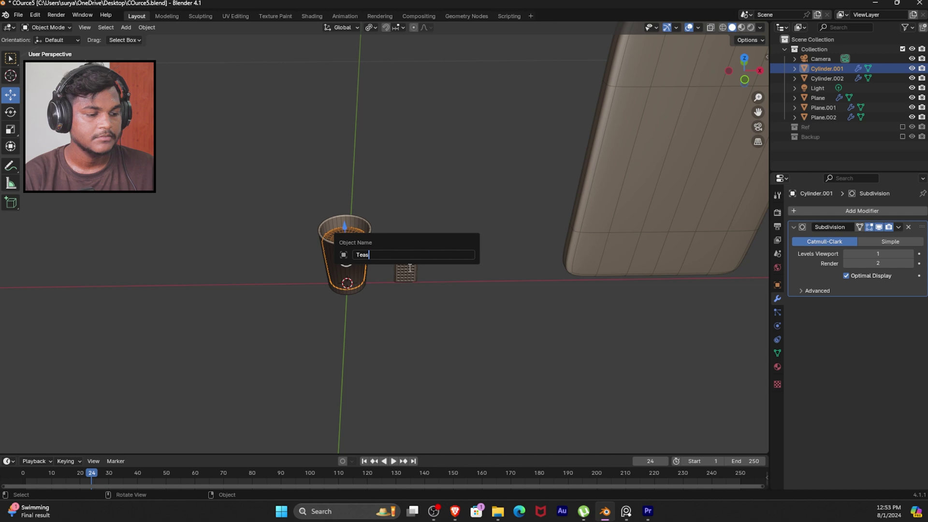
pyautogui.press('Return')
# Step: Rename the outer cup cylinder as Glass
pyautogui.click(401, 320)
pyautogui.click(367, 227)
pyautogui.moveTo(398, 279); pyautogui.dragTo(392, 276, button='middle')
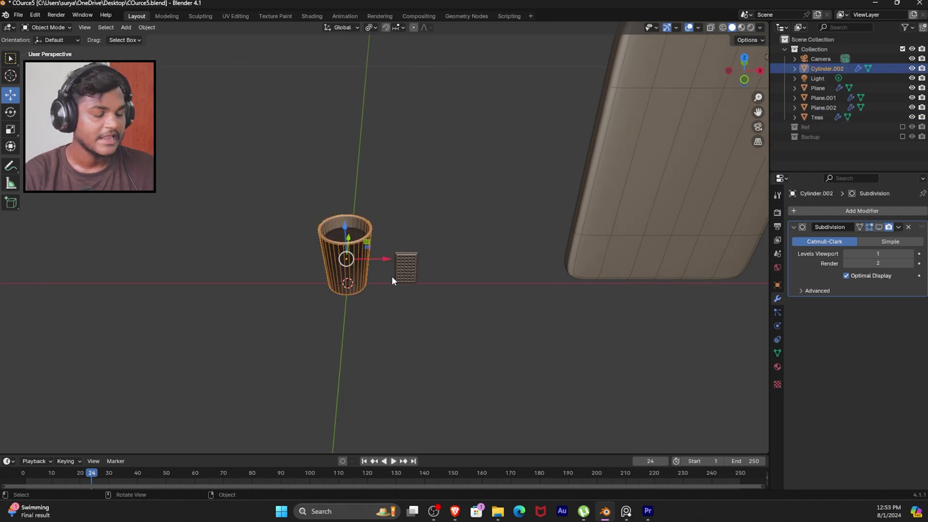
pyautogui.press('F2')
pyautogui.write('Glass')
pyautogui.press('Return')
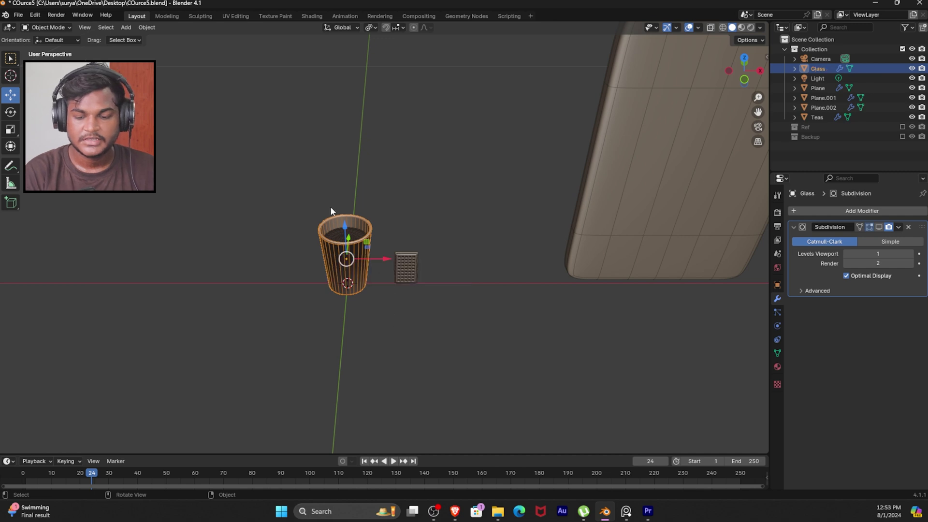
# Step: Move the glass, the Teas mesh and the Plane object into a new collection named Tea
pyautogui.moveTo(381, 313); pyautogui.dragTo(401, 243, button='middle')
pyautogui.press('m')
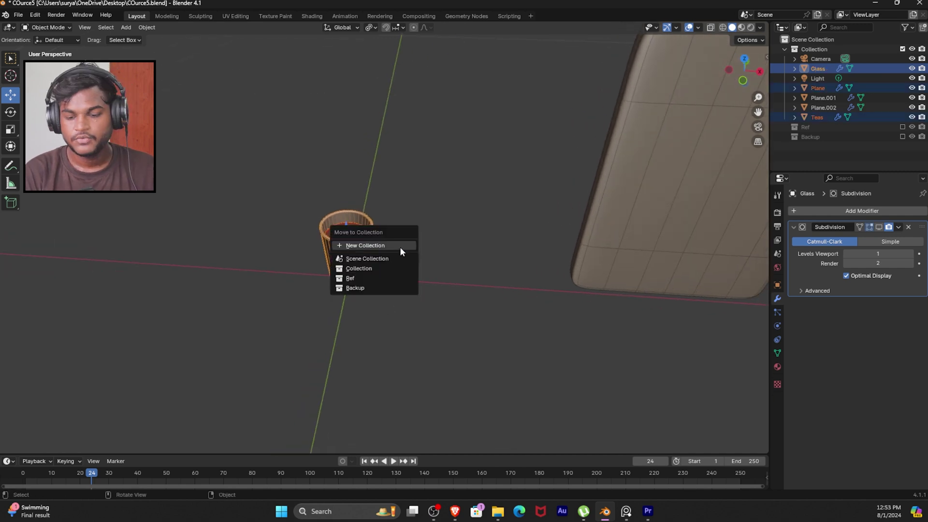
pyautogui.click(399, 247)
pyautogui.write('Tea')
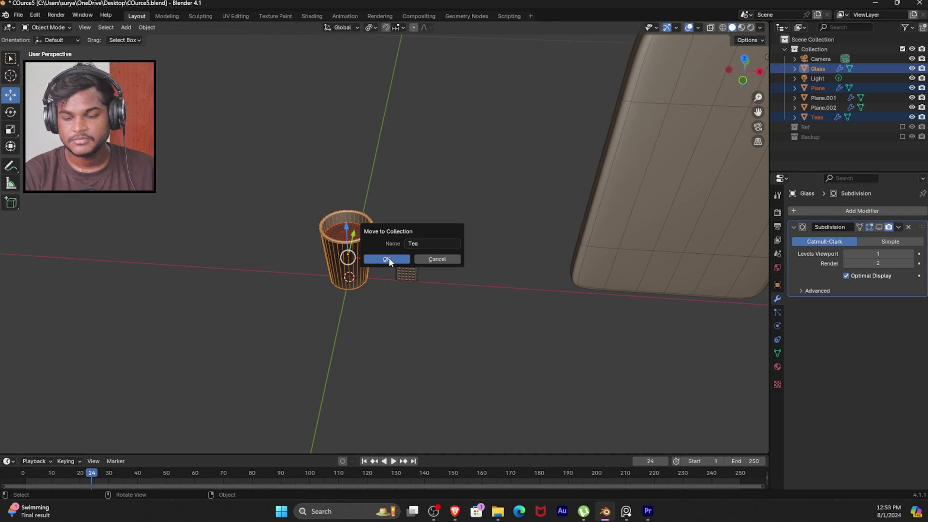
pyautogui.click(387, 259)
pyautogui.moveTo(389, 259); pyautogui.dragTo(752, 178, button='middle')
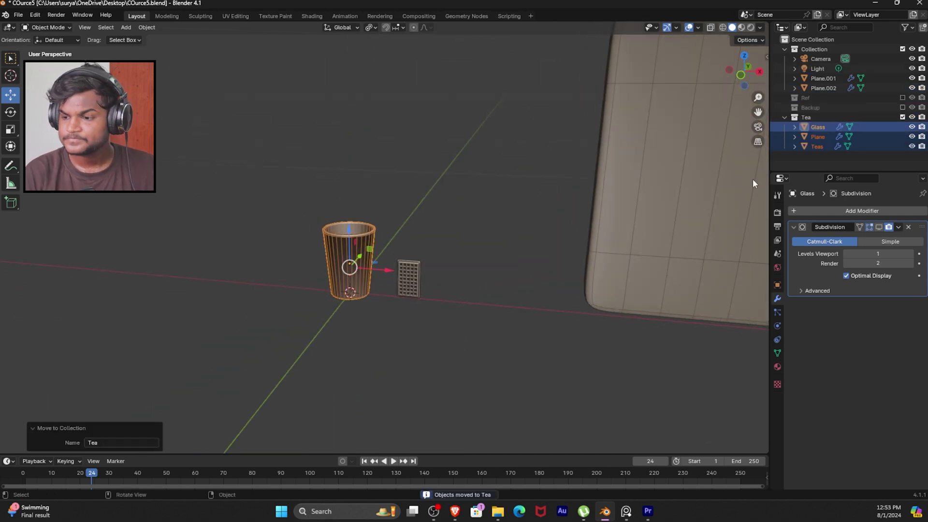
pyautogui.click(902, 117)
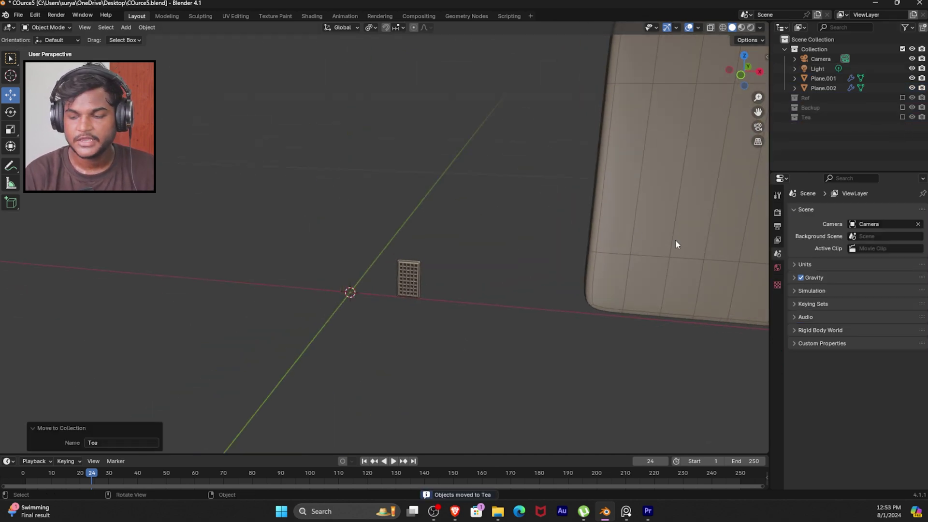
pyautogui.click(902, 117)
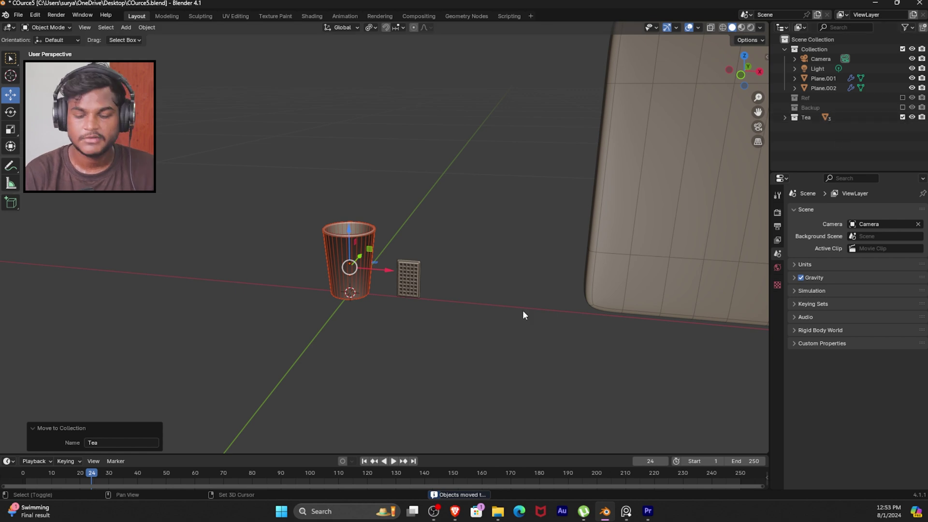
# Step: Rename the small waffle-patterned object beside the glass as Biscuit
pyautogui.keyDown('shift'); pyautogui.moveTo(517, 323); pyautogui.dragTo(455, 300, button='middle'); pyautogui.keyUp('shift')
pyautogui.click(357, 251)
pyautogui.moveTo(393, 236); pyautogui.dragTo(412, 246, button='middle')
pyautogui.press('F2')
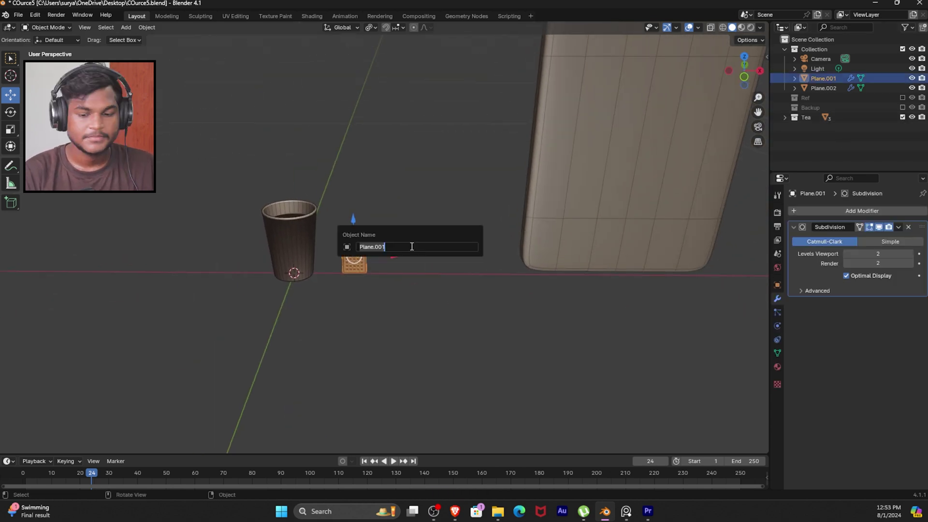
pyautogui.write('Biscuit')
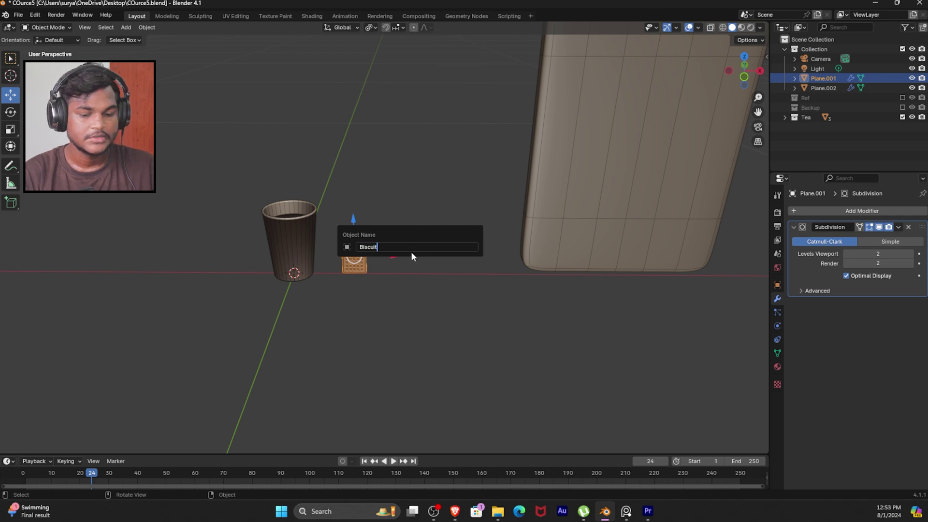
pyautogui.press('Return')
# Step: Rename the cutting board object as Board
pyautogui.click(628, 139)
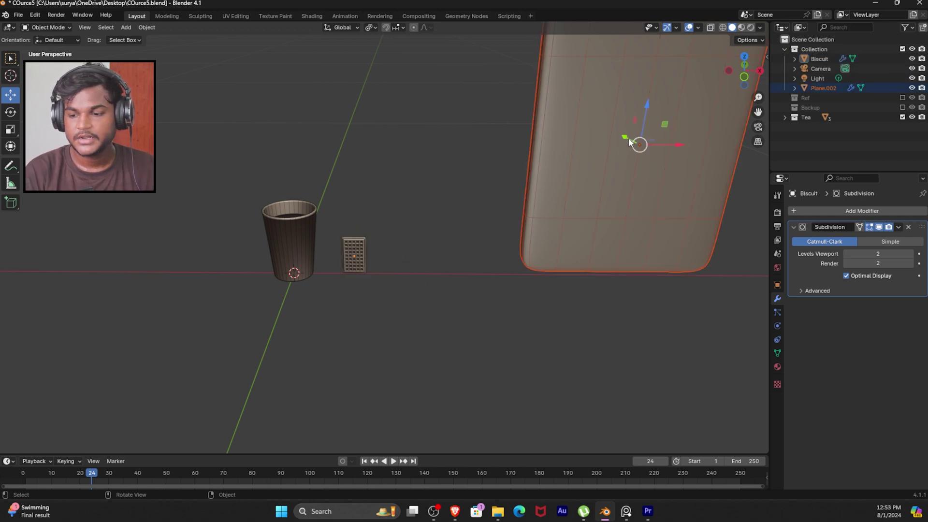
pyautogui.keyDown('shift'); pyautogui.moveTo(663, 146); pyautogui.dragTo(519, 283, button='middle'); pyautogui.keyUp('shift')
pyautogui.press('F2')
pyautogui.write('Board')
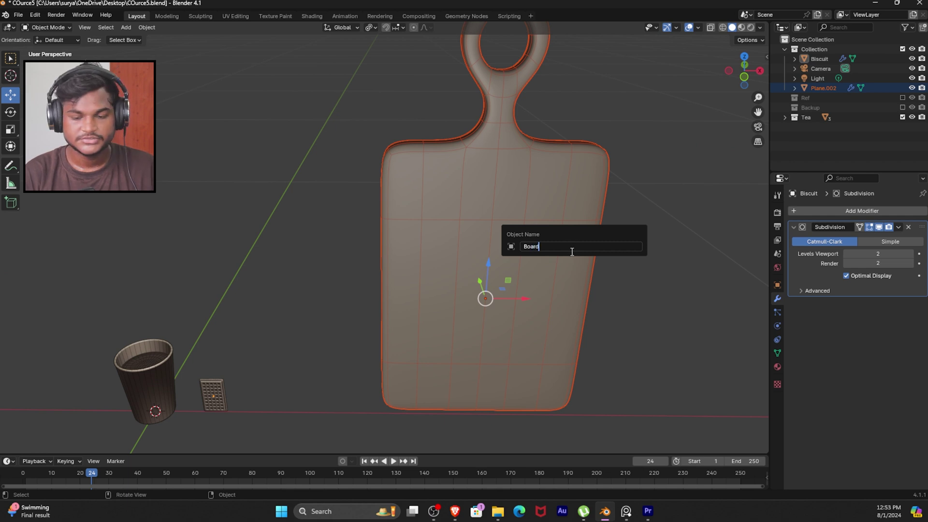
pyautogui.press('Return')
pyautogui.click(215, 396)
pyautogui.moveTo(529, 329); pyautogui.dragTo(573, 314, button='middle')
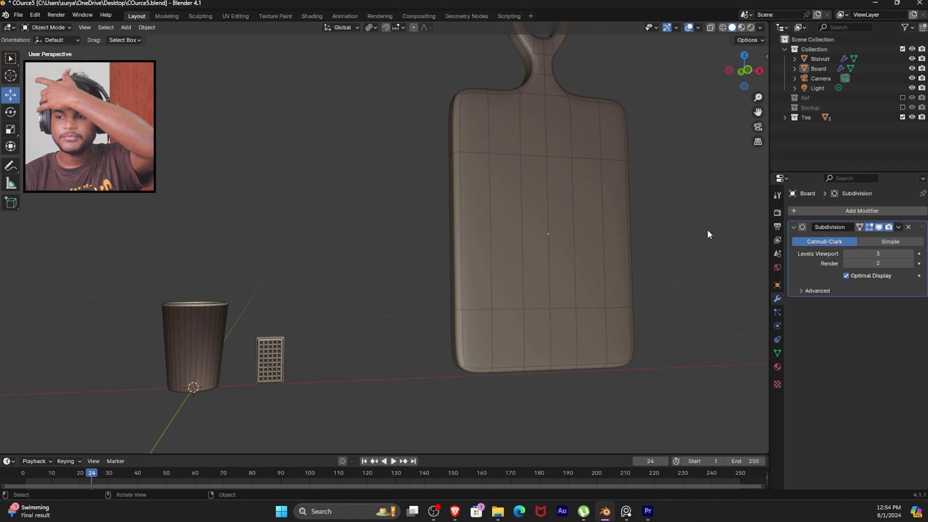
# Step: Toggle the Board's viewport visibility and its render visibility off and back on
pyautogui.click(912, 69)
pyautogui.click(911, 69)
pyautogui.click(912, 69)
pyautogui.click(912, 68)
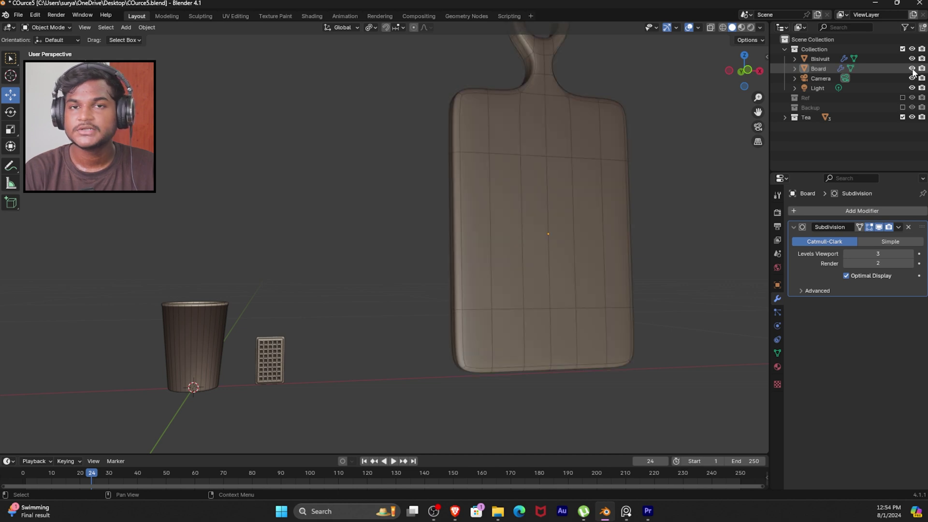
pyautogui.click(912, 69)
pyautogui.click(912, 68)
pyautogui.click(911, 68)
pyautogui.click(911, 69)
pyautogui.click(912, 69)
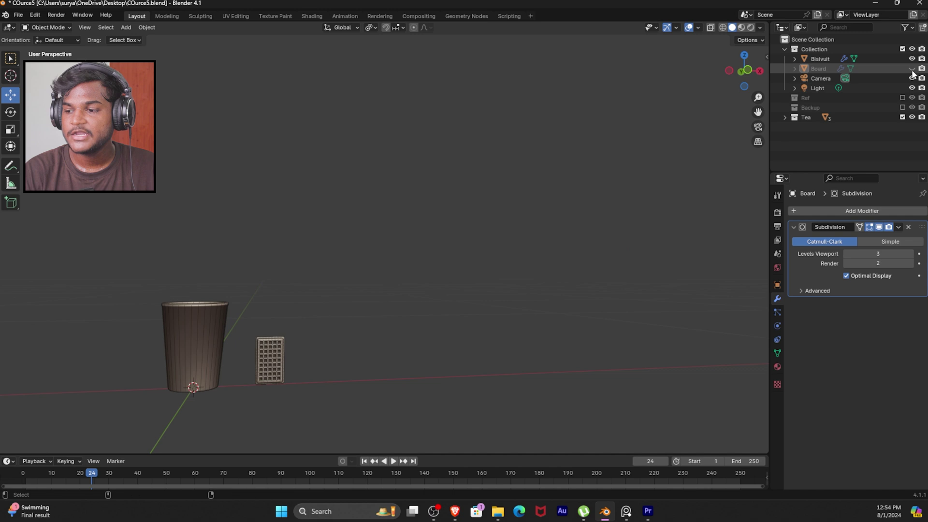
pyautogui.moveTo(547, 227); pyautogui.dragTo(525, 256, button='middle')
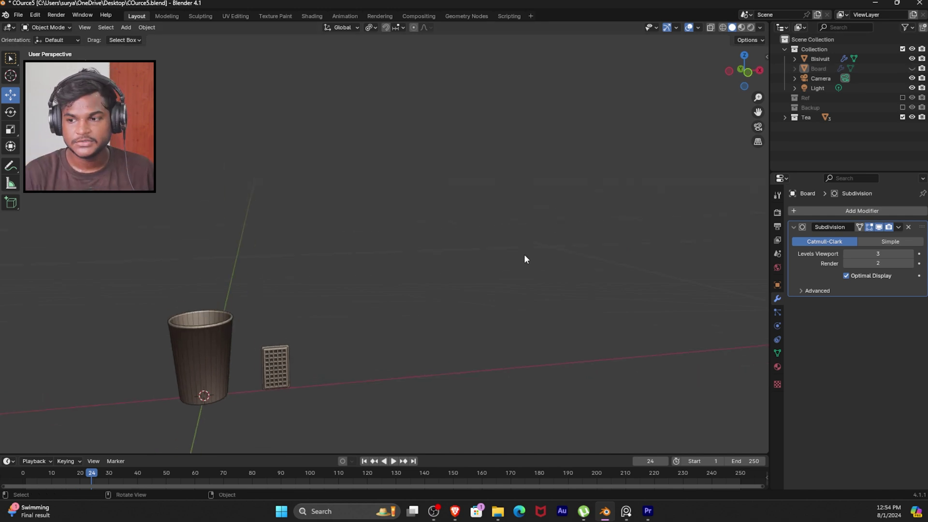
pyautogui.click(911, 69)
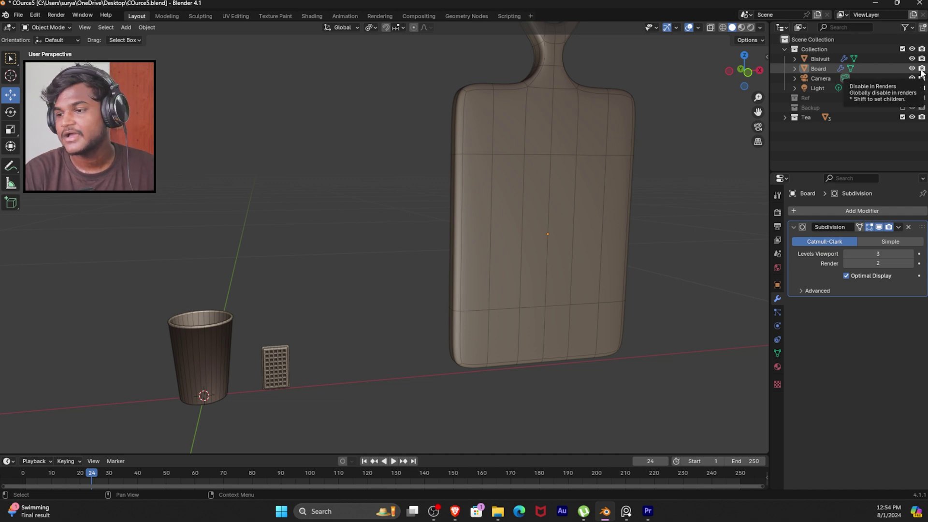
pyautogui.click(921, 69)
pyautogui.click(922, 69)
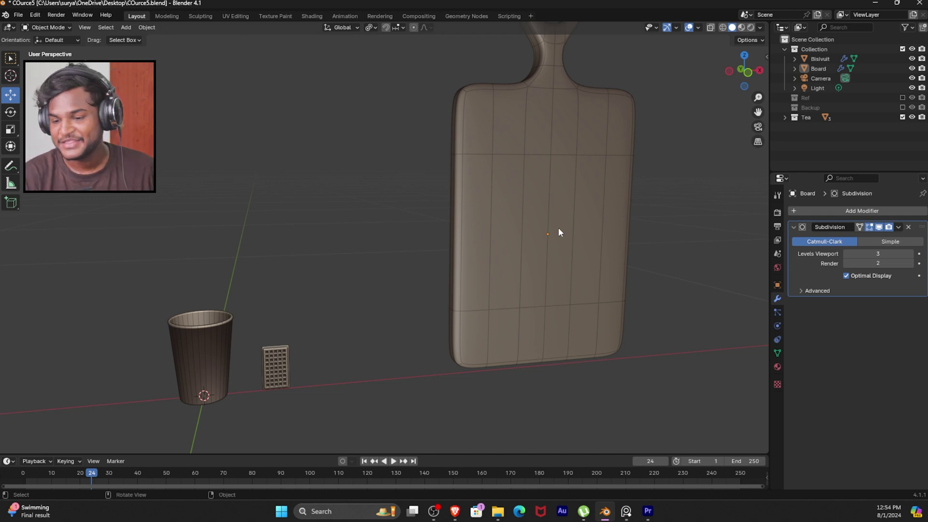
# Step: Correct the misspelled name of the biscuit object to Biscuit
pyautogui.moveTo(552, 219); pyautogui.dragTo(512, 219, button='middle')
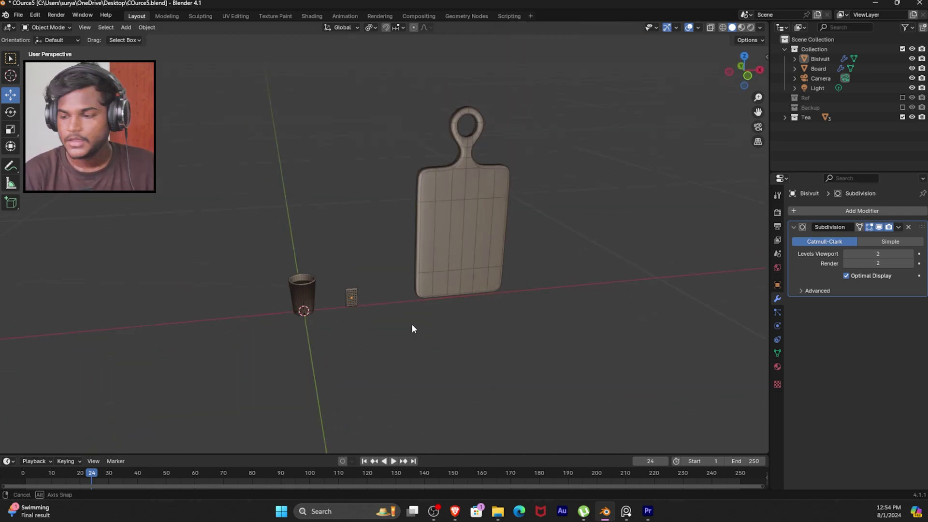
pyautogui.moveTo(412, 323); pyautogui.dragTo(425, 319, button='middle')
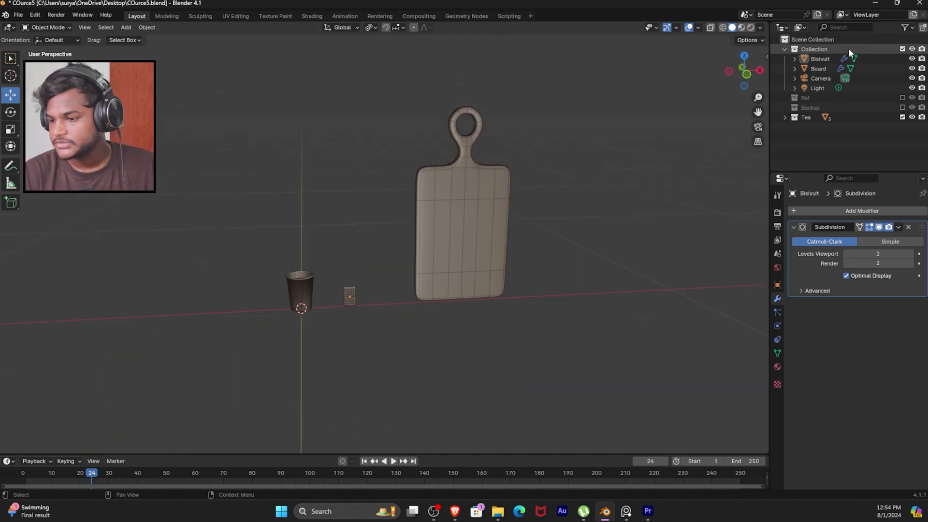
pyautogui.doubleClick(823, 59)
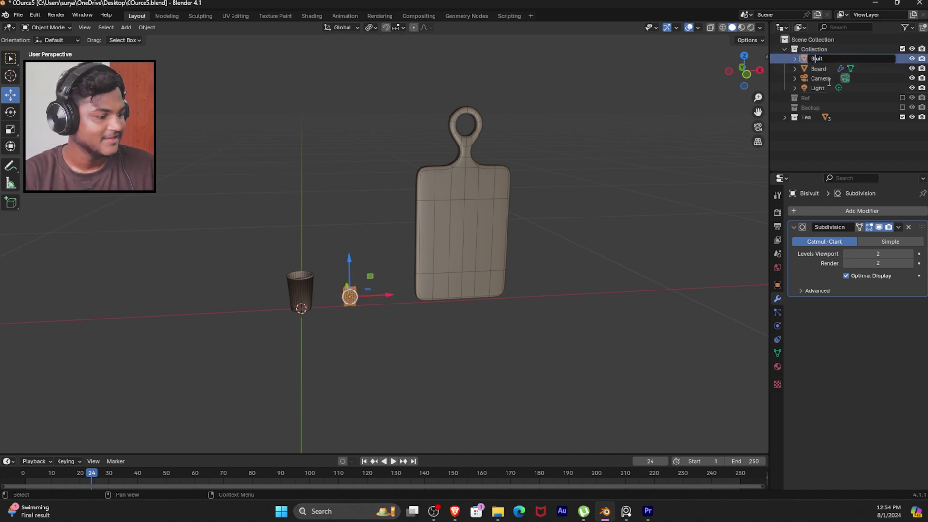
pyautogui.press('Return')
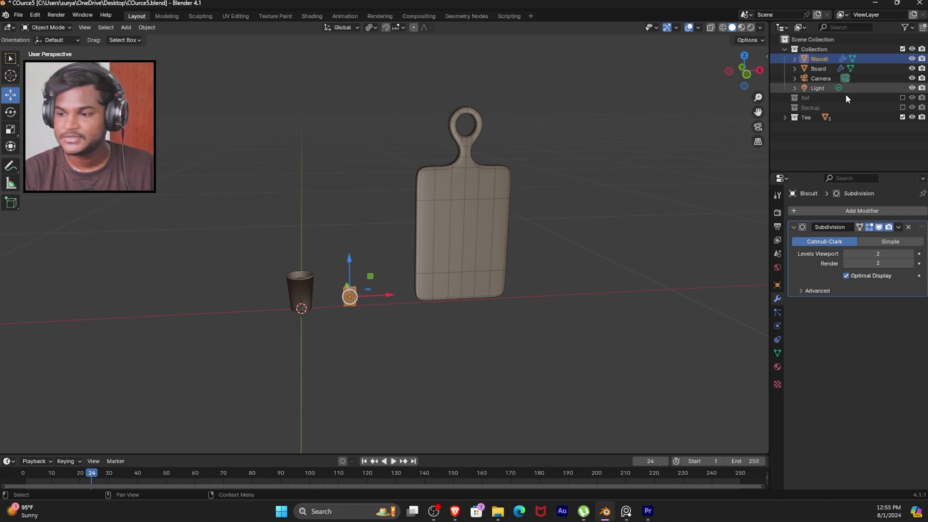
# Step: Move the camera and the light into a new collection named Cam and LLight
pyautogui.click(823, 77)
pyautogui.keyDown('ctrl'); pyautogui.click(826, 86); pyautogui.keyUp('ctrl')
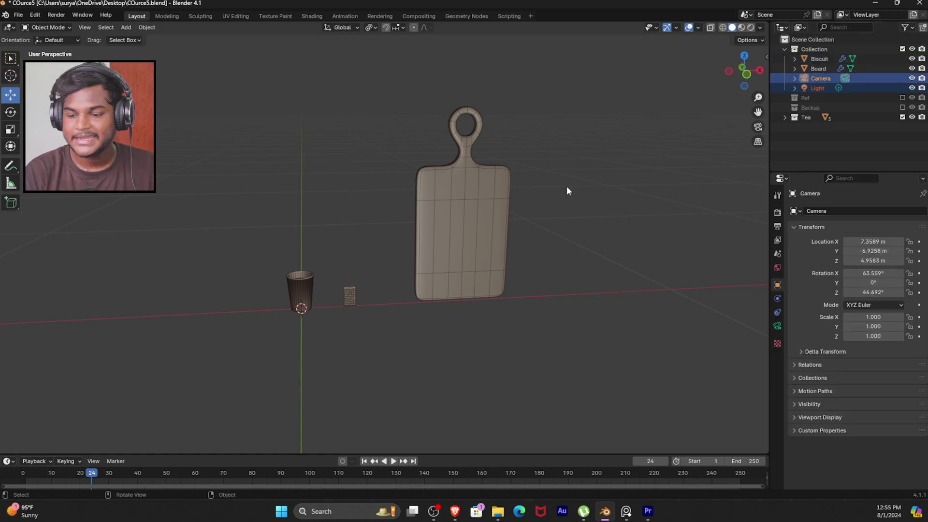
pyautogui.press('m')
pyautogui.click(549, 227)
pyautogui.write('Cam and ')
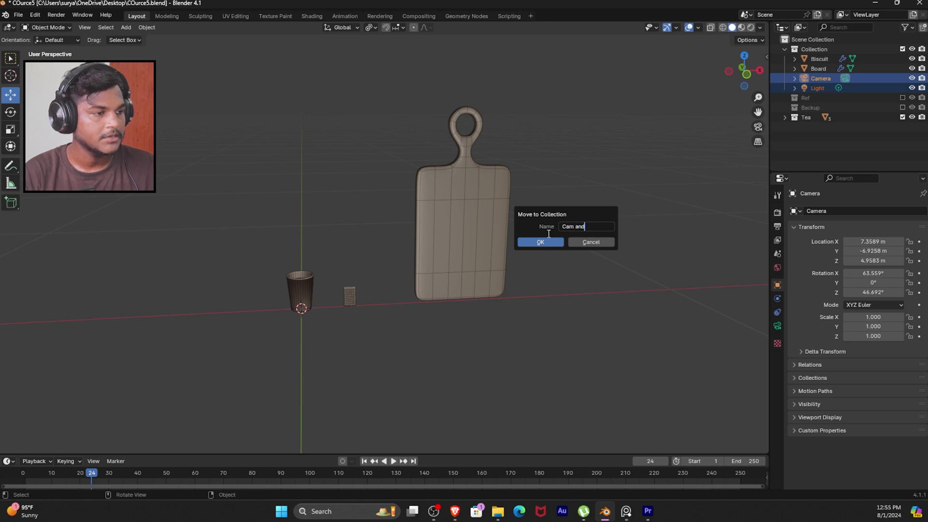
pyautogui.write('LLigh')
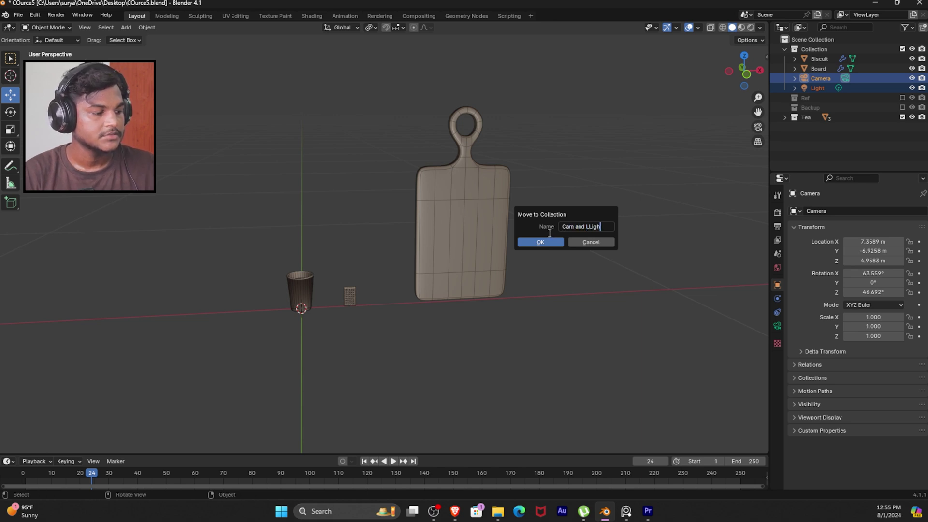
pyautogui.write('ight')
pyautogui.click(551, 243)
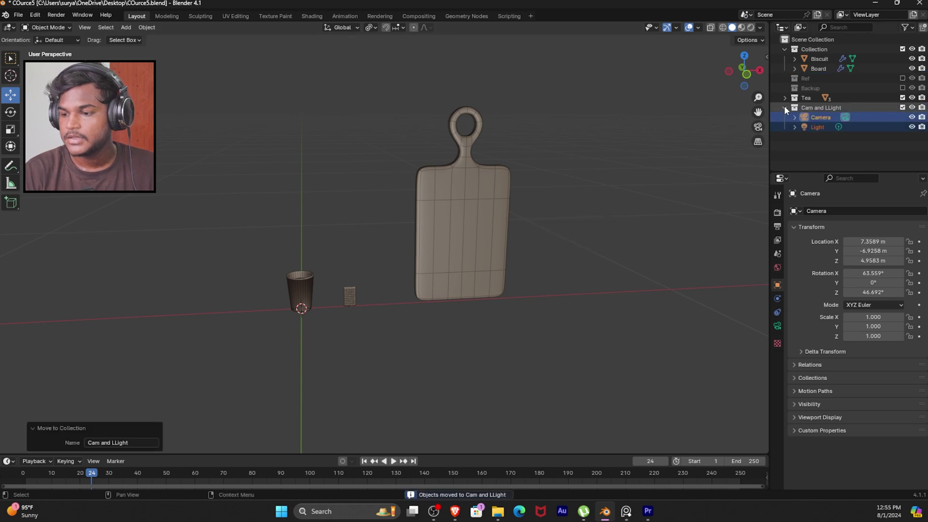
# Step: Reorder the collections so that Cam and LLight comes first and Tea second, and collapse the default collection
pyautogui.moveTo(830, 110); pyautogui.dragTo(829, 48)
pyautogui.click(784, 58)
pyautogui.moveTo(813, 89); pyautogui.dragTo(817, 56)
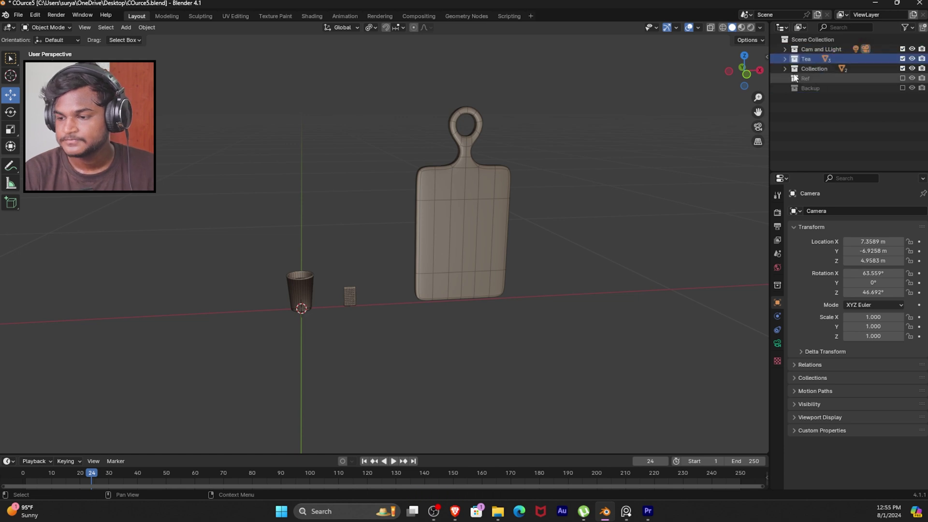
# Step: Rename the default collection as Biscit and board, and correct the camera and light collection's name to Cam and Light
pyautogui.doubleClick(819, 67)
pyautogui.press('BackSpace')
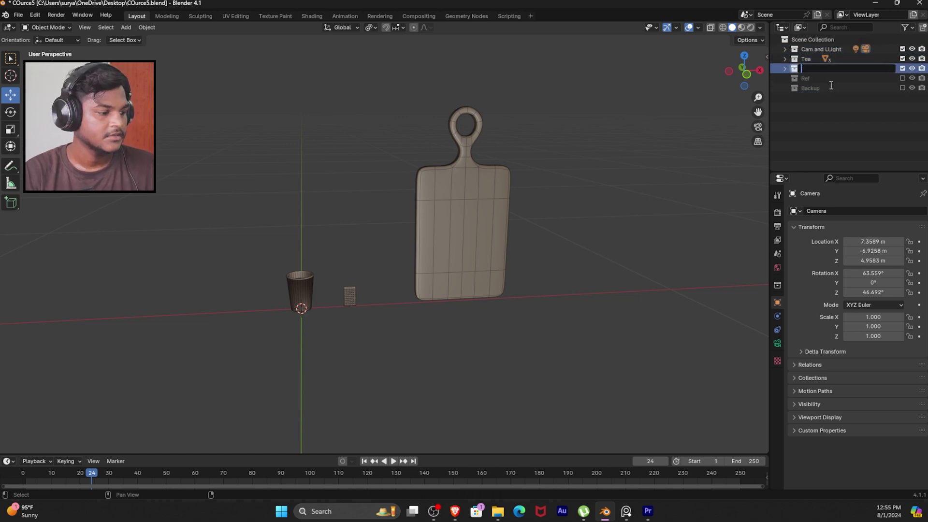
pyautogui.write('Biscit and board')
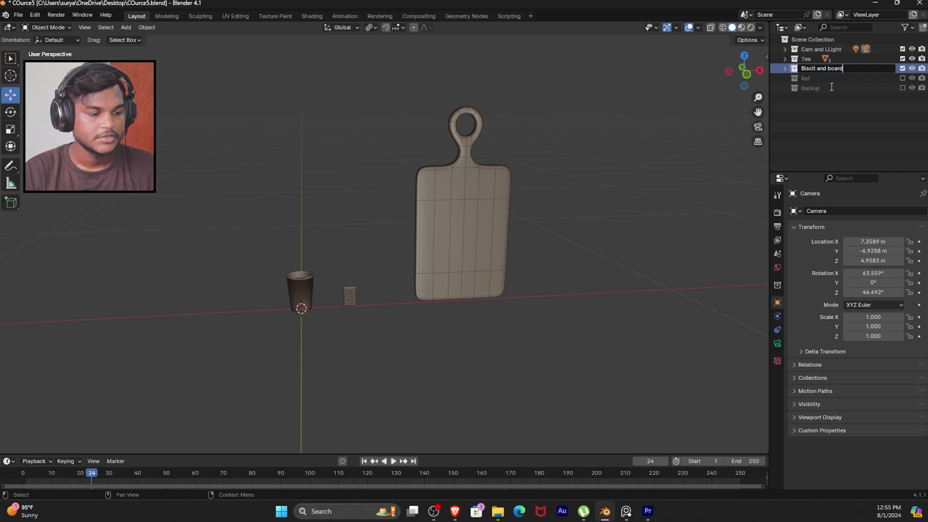
pyautogui.press('Return')
pyautogui.click(827, 128)
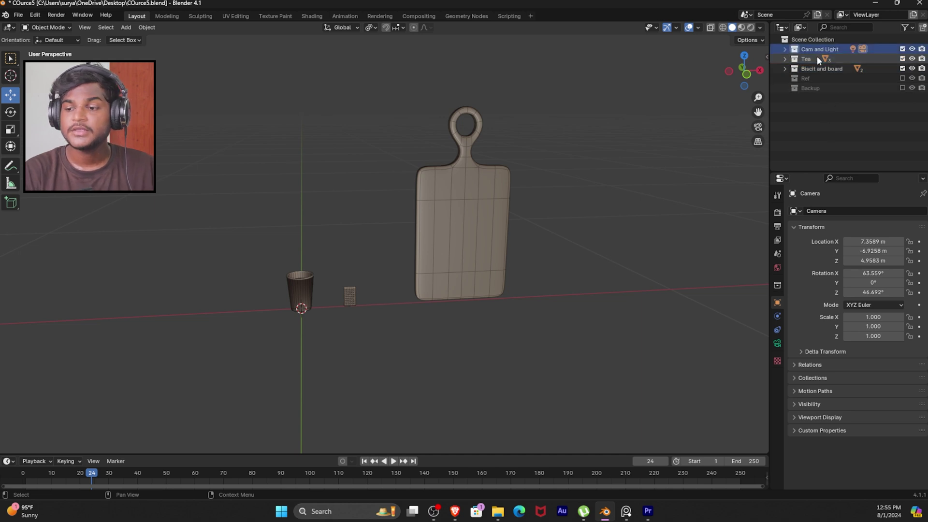
pyautogui.click(815, 59)
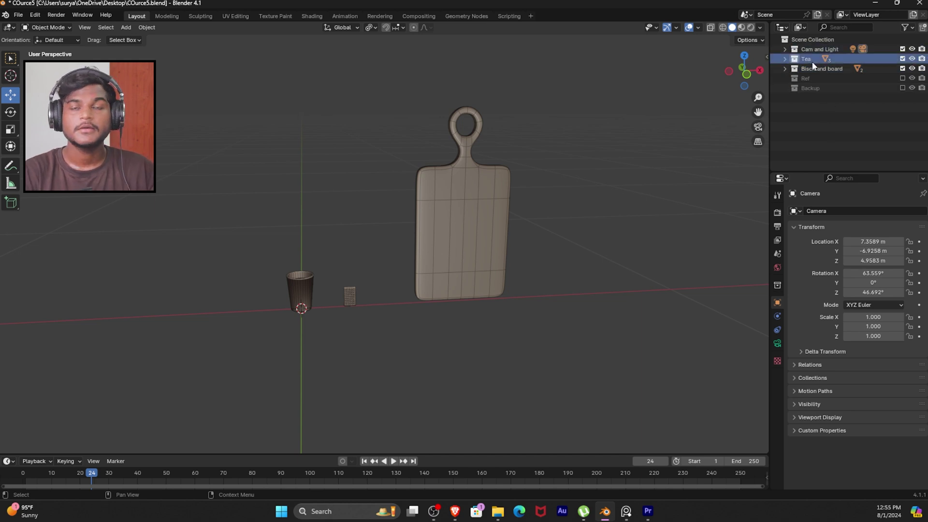
pyautogui.moveTo(556, 213); pyautogui.dragTo(515, 277, button='middle')
pyautogui.click(483, 282)
pyautogui.click(528, 274)
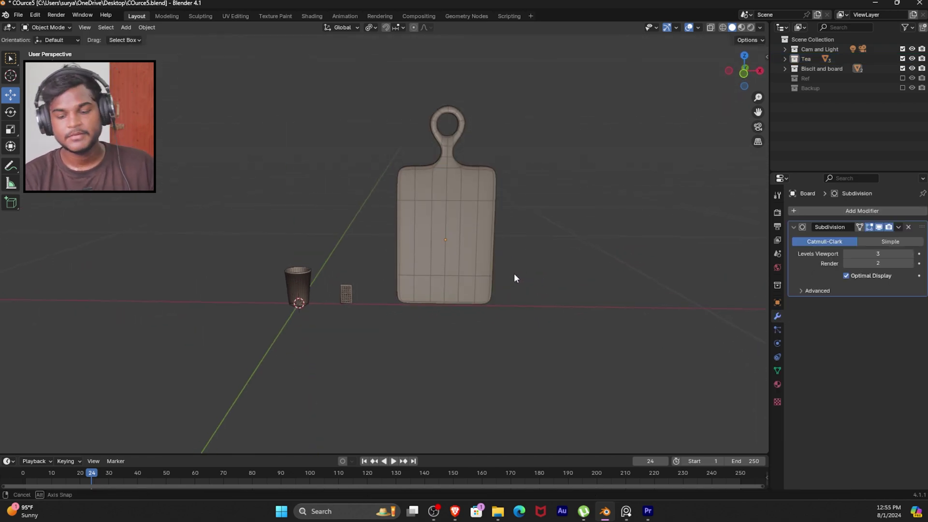